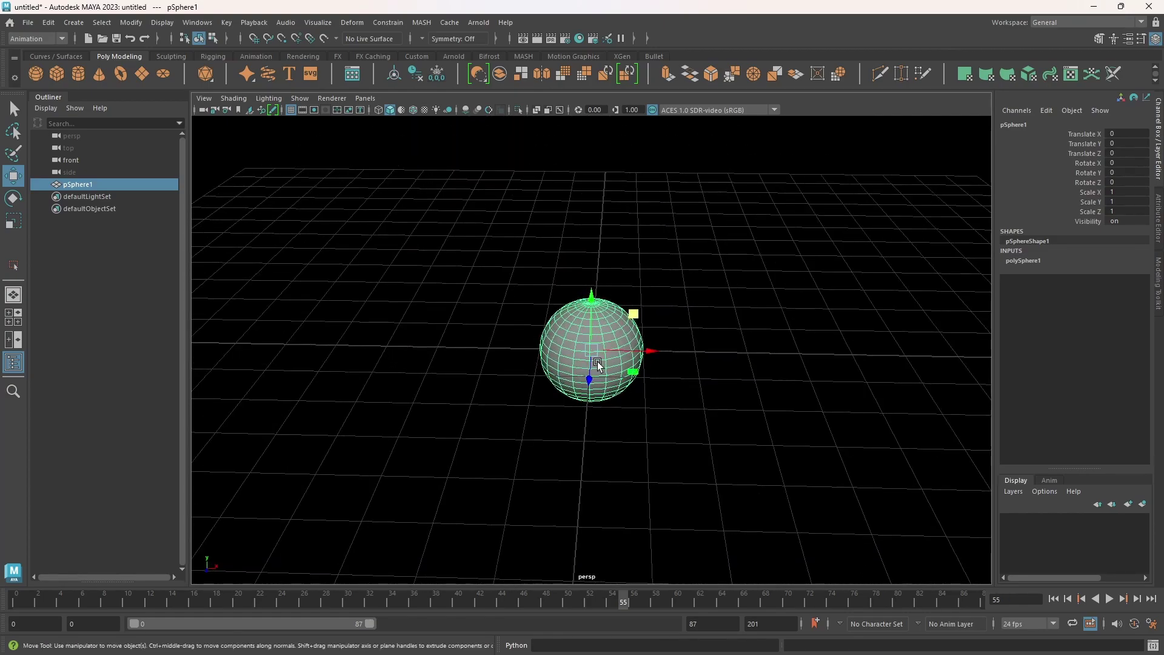
- Raise the sphere above the grid and set its Translate Y to 1
left_click_drag(591, 310, 590, 251)
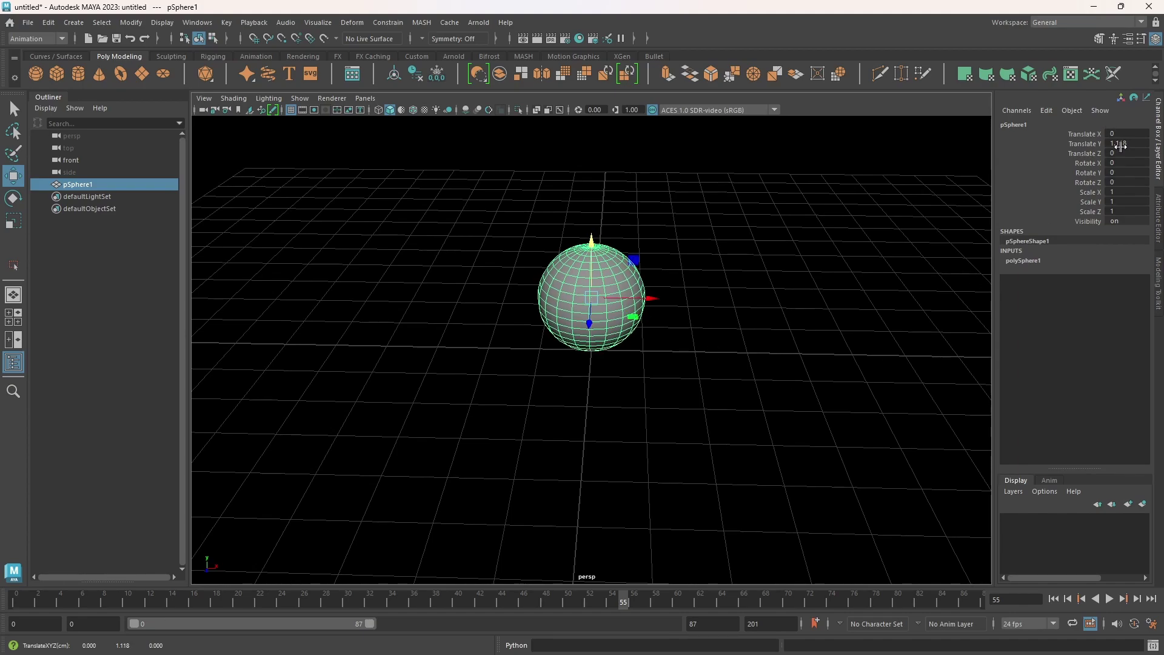
left_click(1132, 143)
type("1")
key("Return")
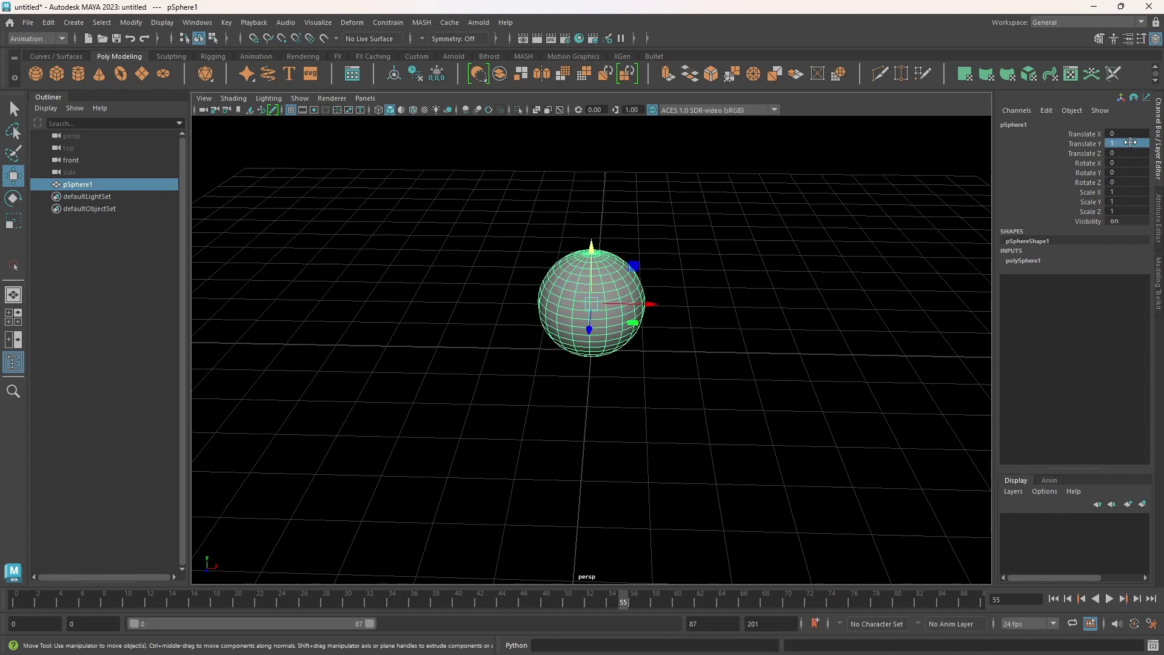
- Import the reference image 001.jpg as an image plane in the front view
left_click_drag(713, 401, 683, 371, "alt")
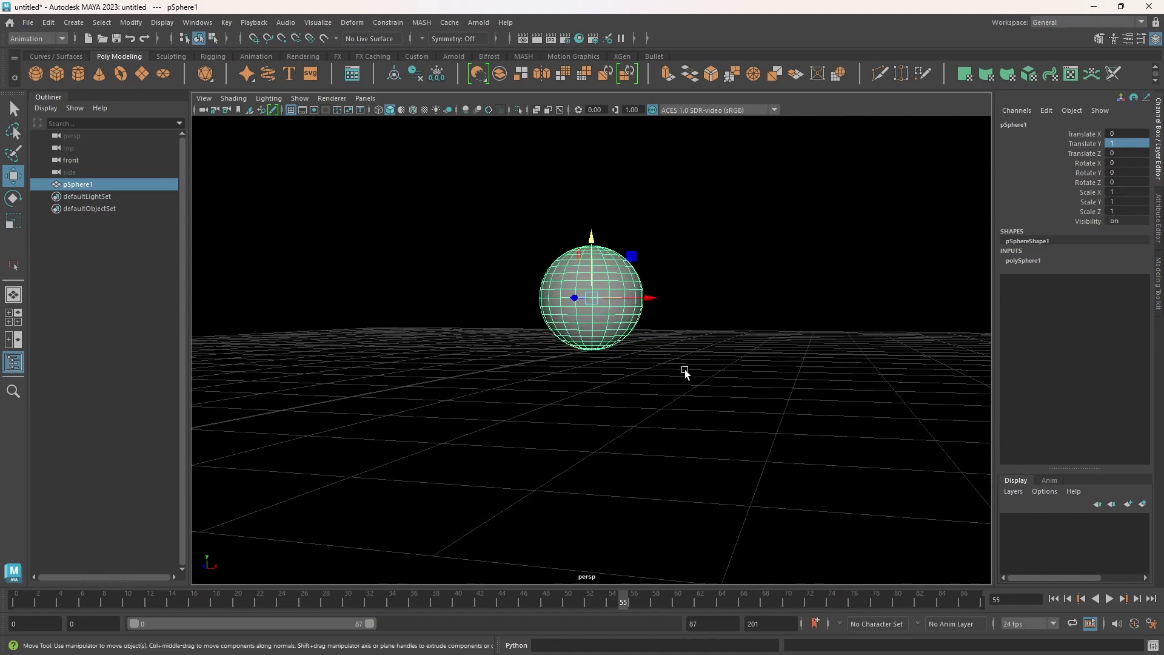
scroll(795, 435, "down", 2)
left_click_drag(796, 435, 678, 438, "alt")
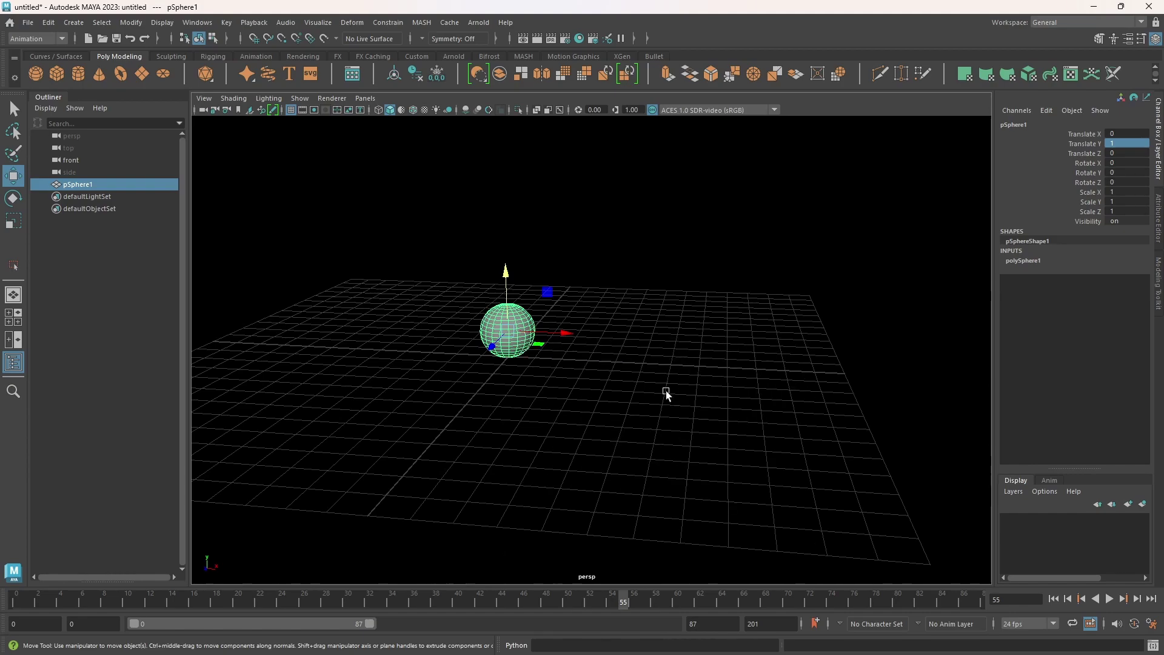
key("space")
key("space")
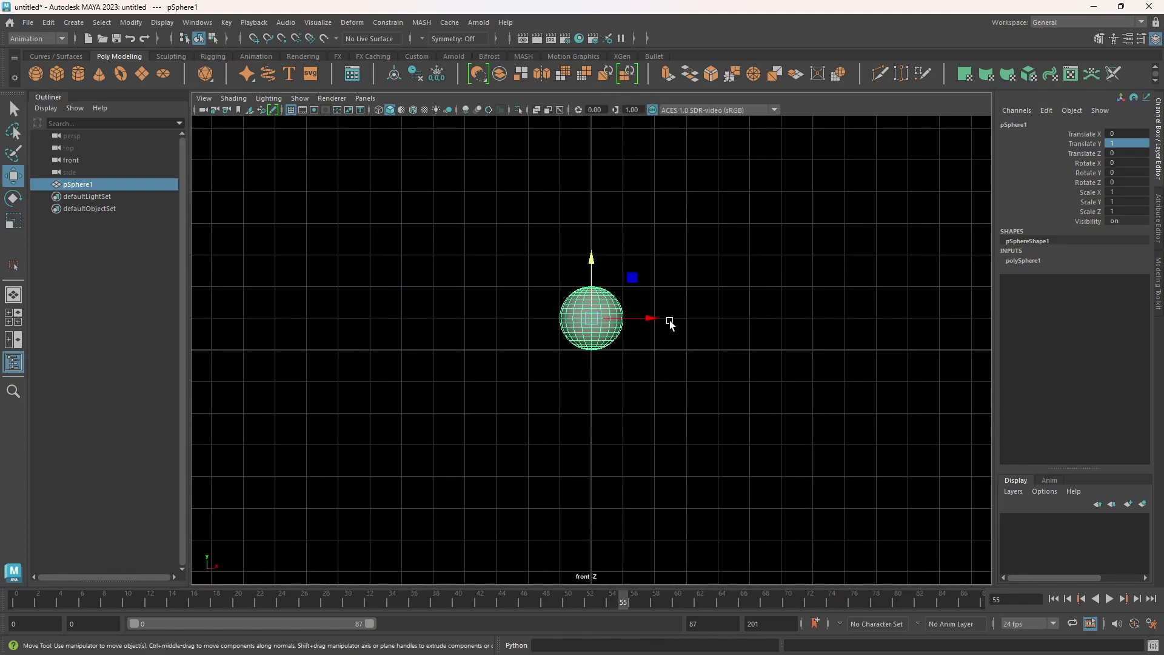
middle_click_drag(671, 325, 354, 530, "alt")
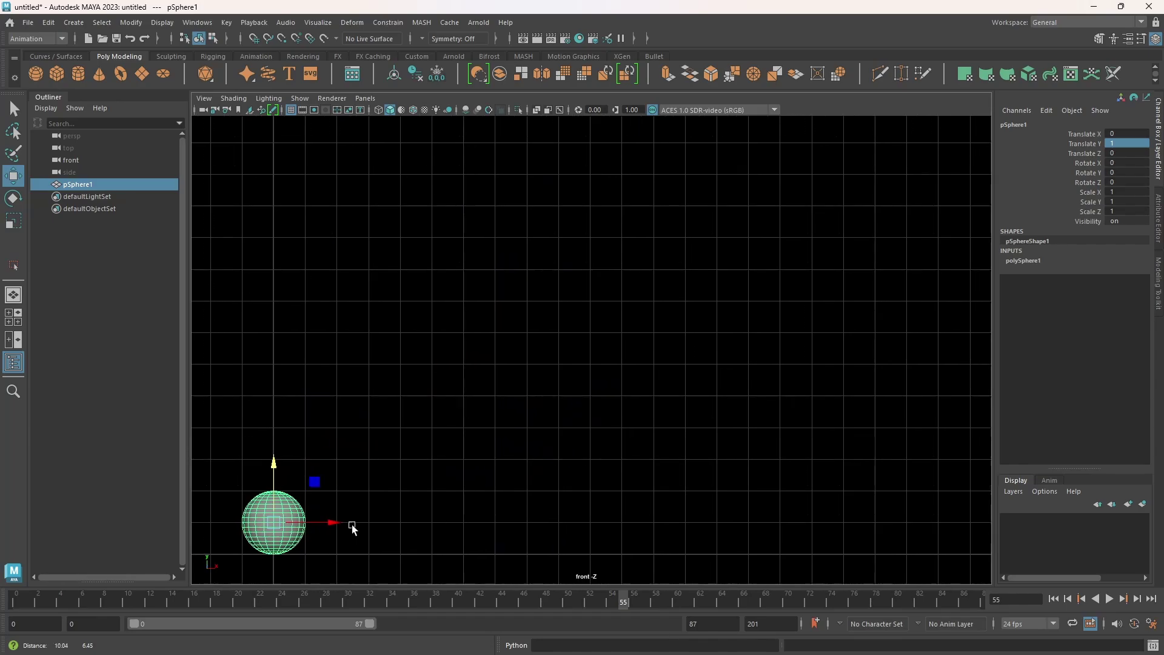
right_click_drag(834, 475, 613, 480, "alt")
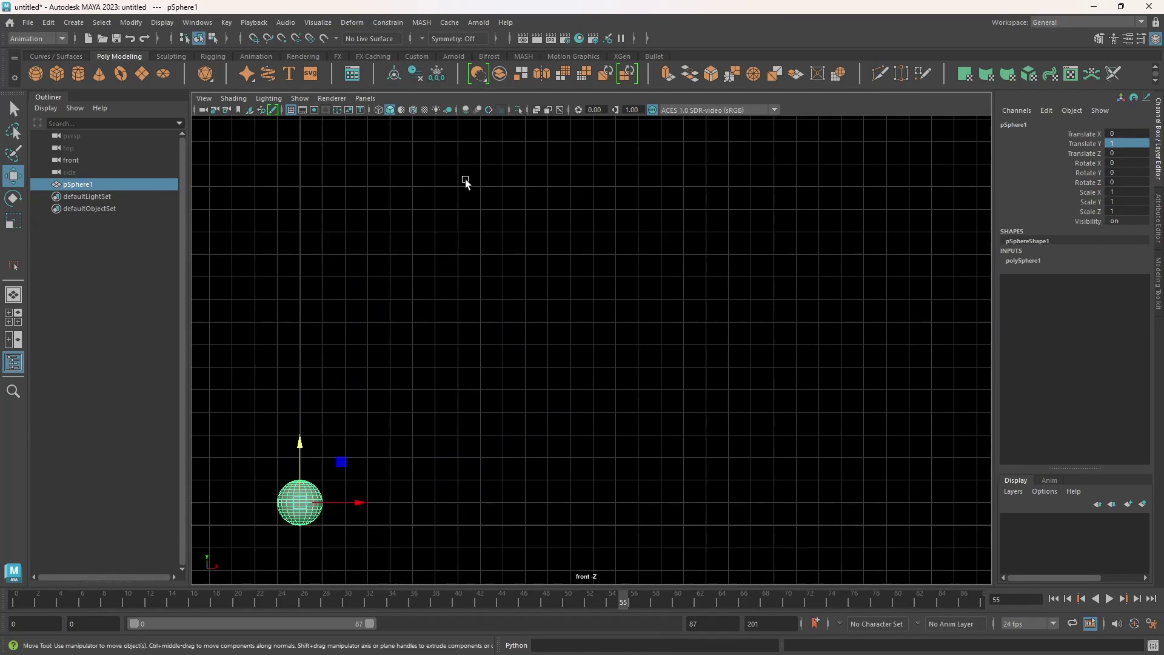
left_click(204, 98)
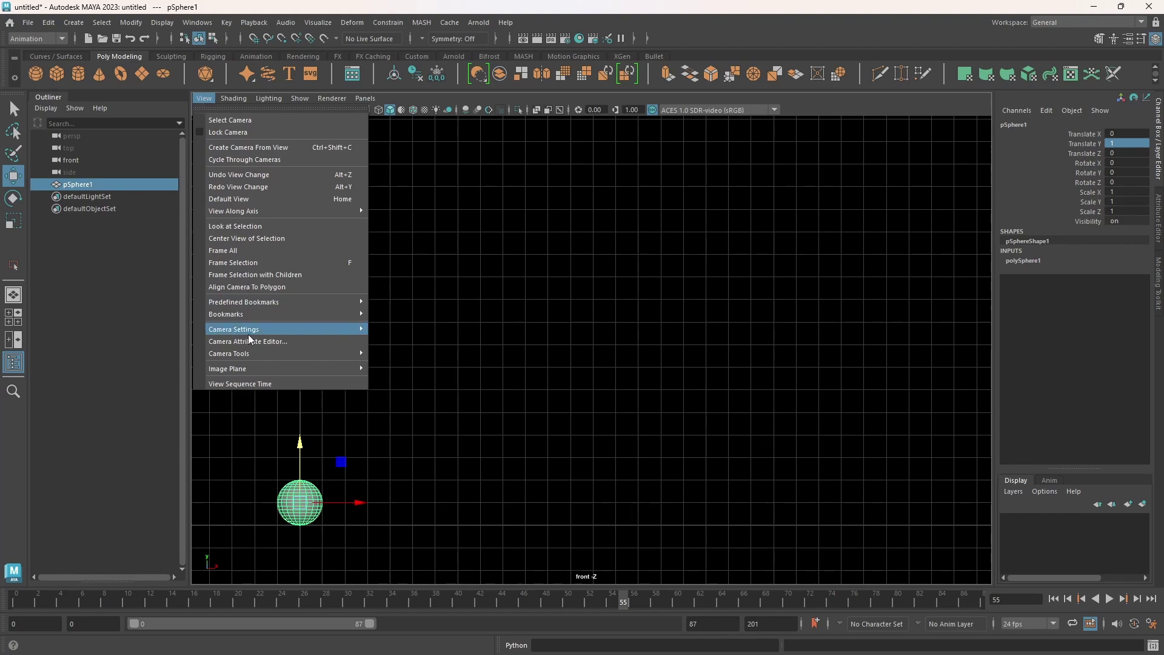
mouse_move(248, 371)
left_click(400, 379)
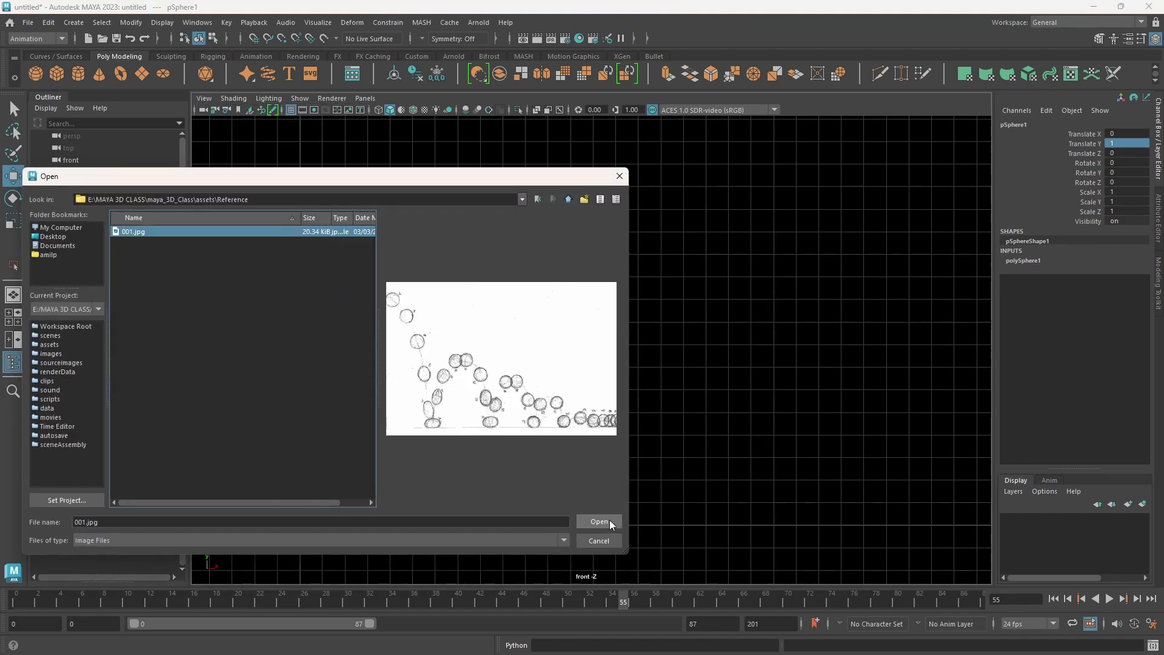
left_click(599, 521)
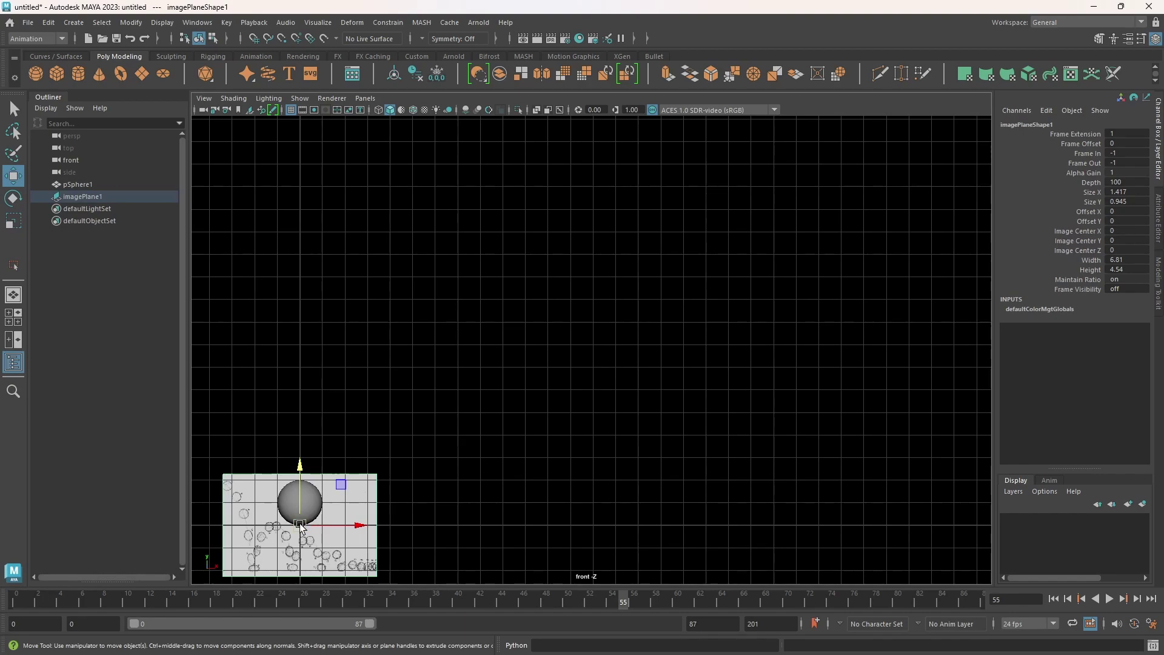
- Scale the image plane uniformly to about 3.15 and place it at about X 10.86, Y 6.56, with its drawn ground line near the grid axis
left_click_drag(300, 525, 704, 492)
key("r")
key("w")
left_click_drag(511, 429, 543, 378)
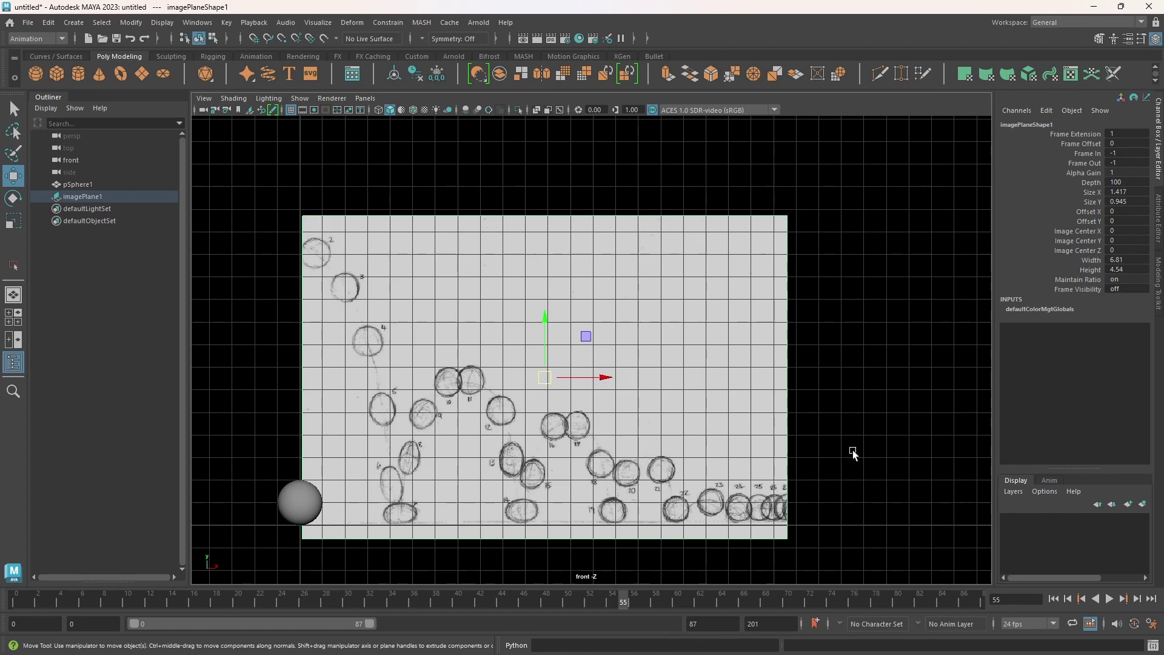
- Create a display layer containing the image plane and set the layer to Reference mode
key("Up")
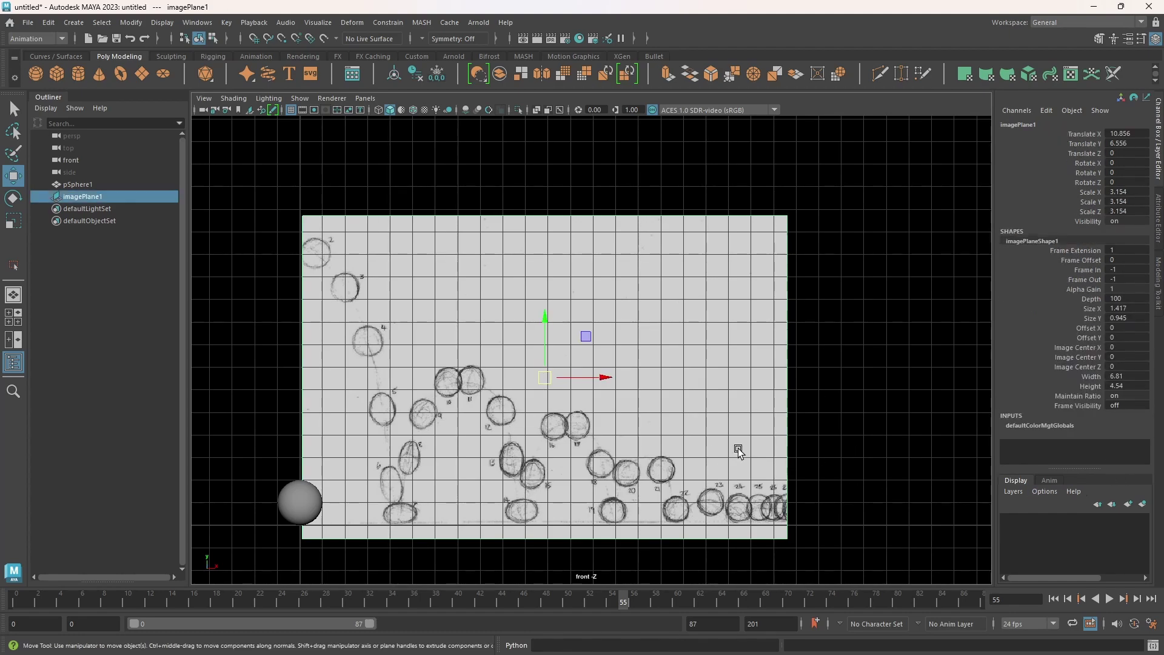
left_click(1142, 505)
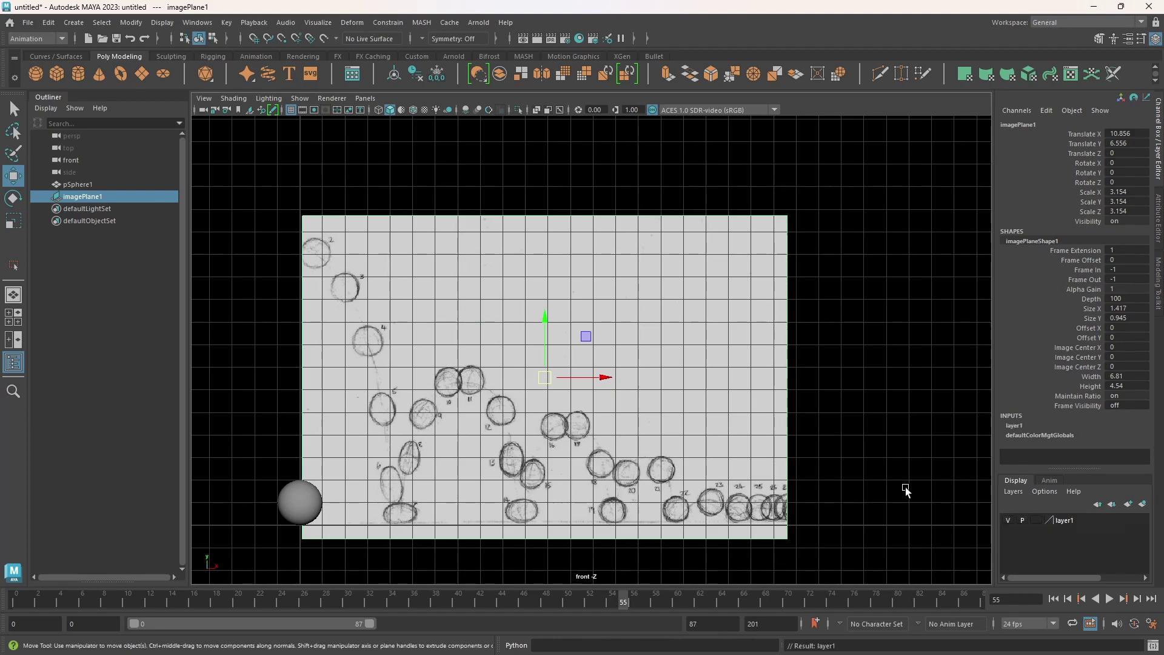
left_click(1036, 520)
left_click(1035, 519)
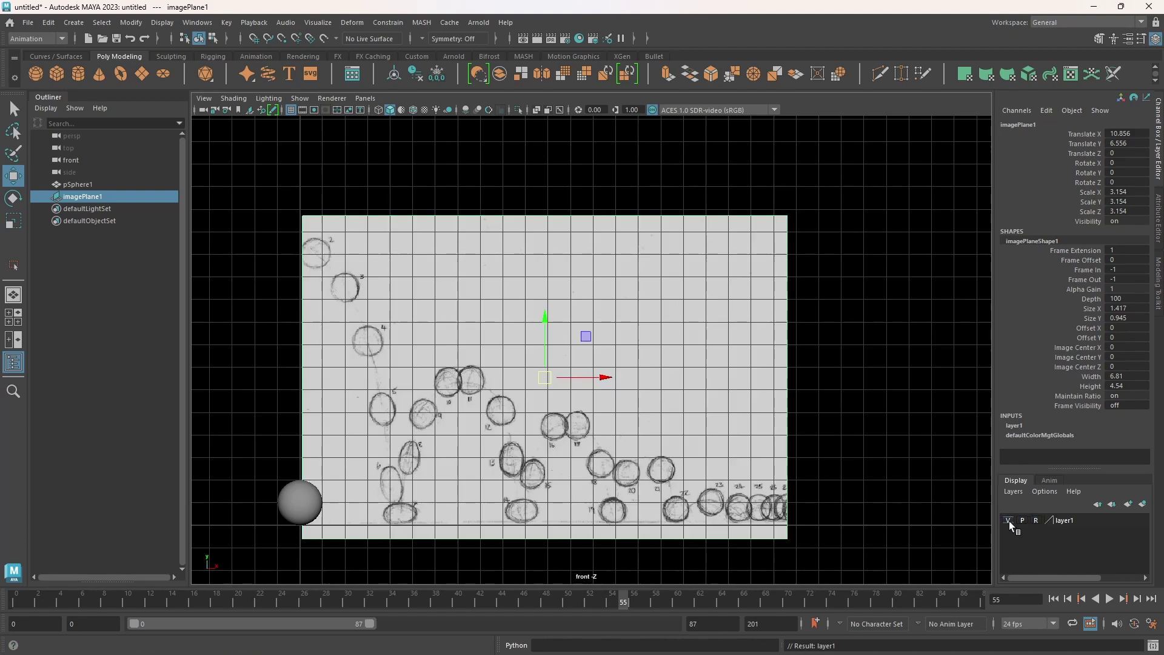
- Check the image plane's layer by toggling its visibility and trying to select the image in the view
left_click(1008, 523)
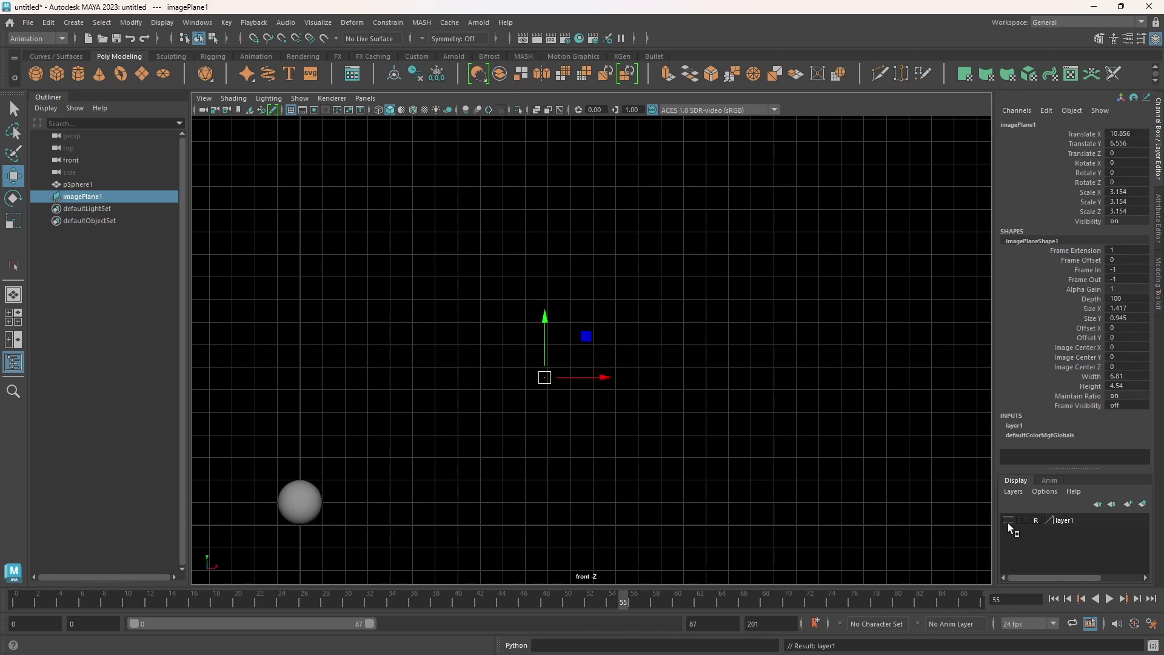
left_click(1008, 523)
left_click(1008, 522)
left_click(1006, 521)
left_click(671, 403)
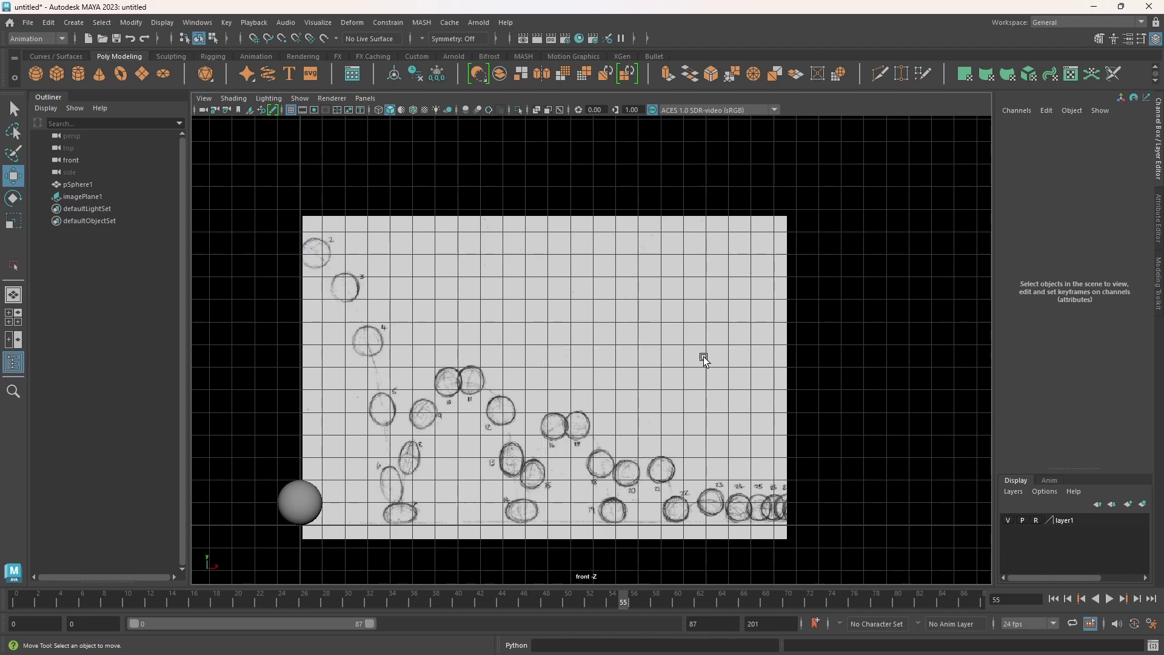
left_click_drag(536, 187, 895, 424)
- Delete the sphere's construction history, freeze its transformations and center its pivot
left_click(291, 508)
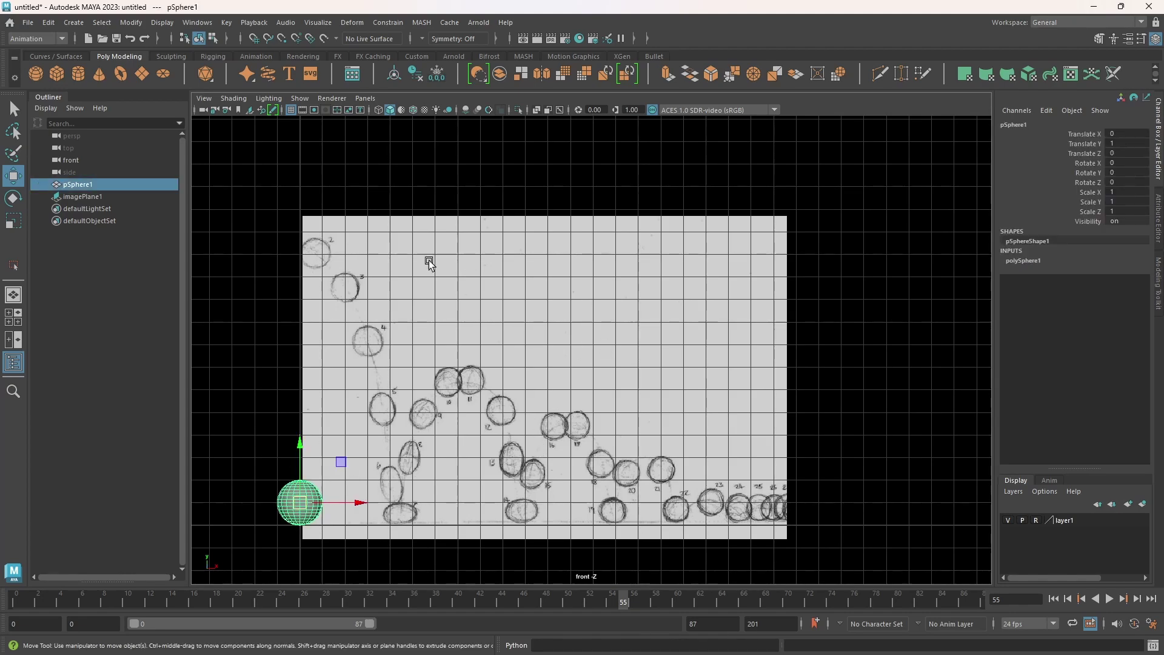
left_click(414, 76)
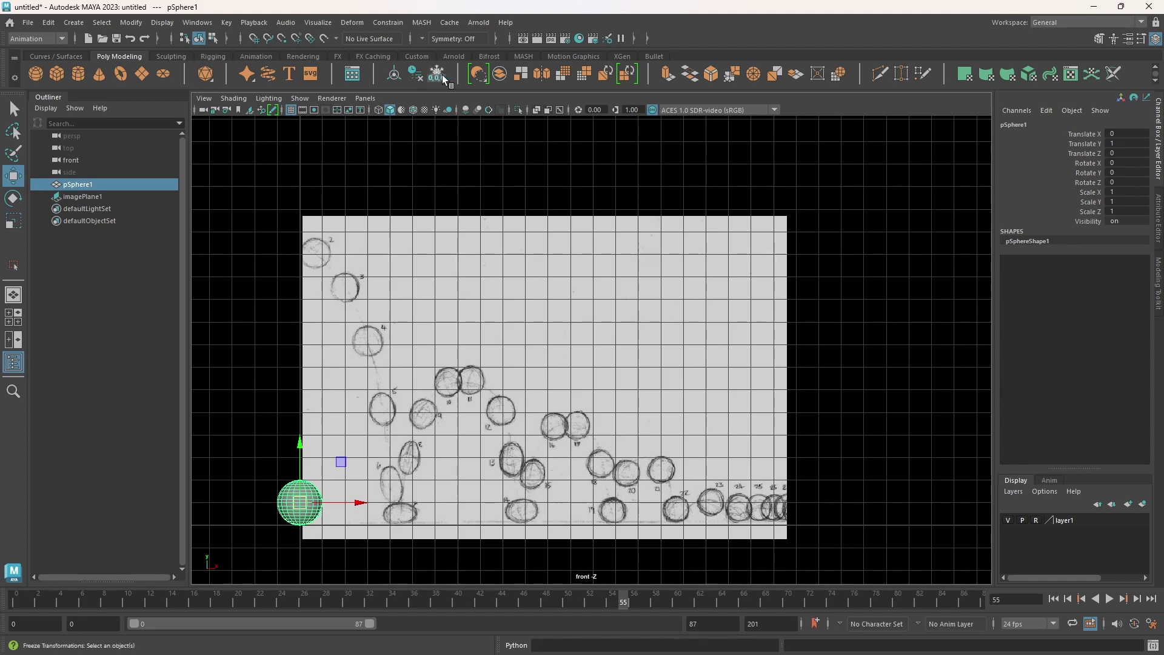
left_click(438, 74)
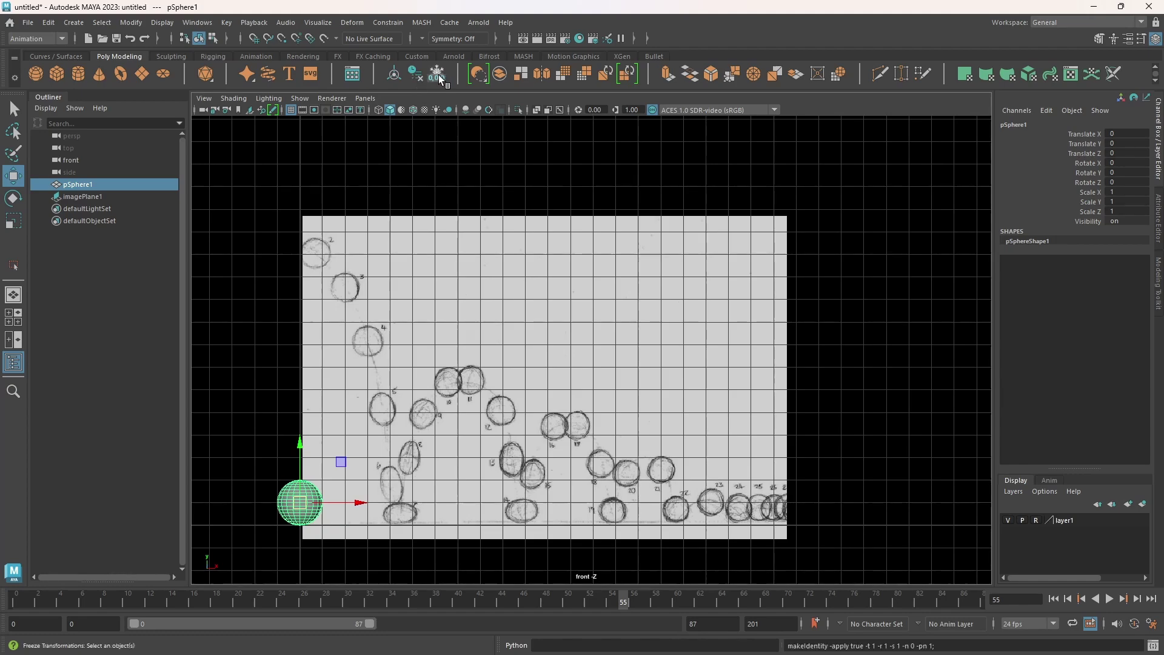
left_click(392, 74)
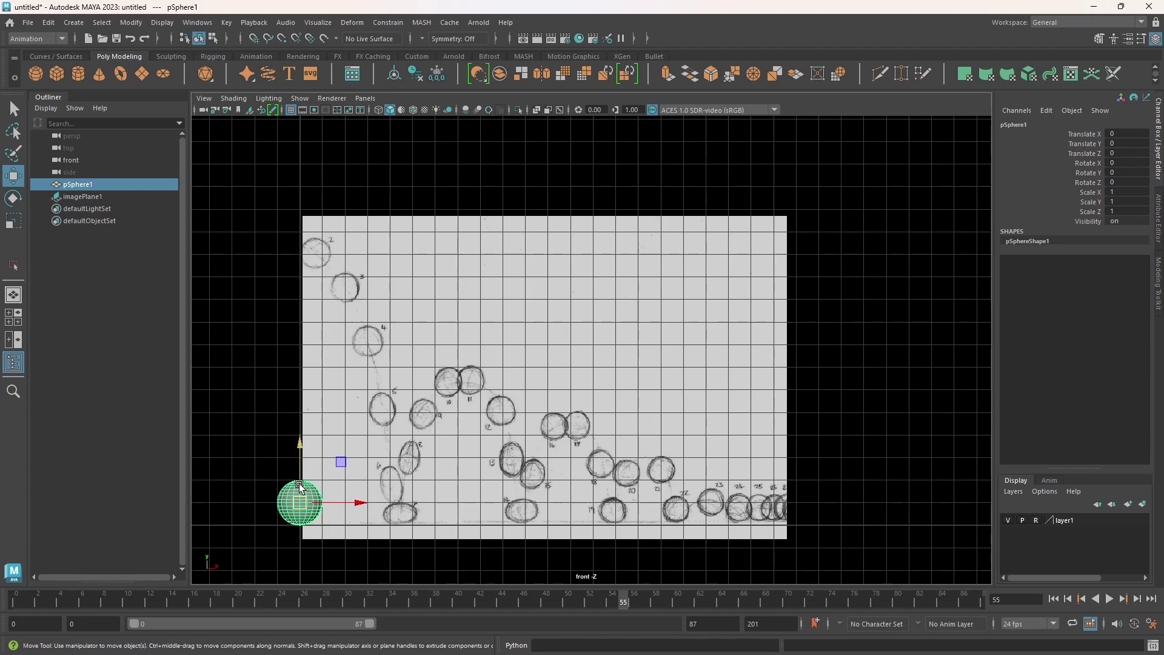
- Try raising the sphere to the height of the first drawn ball, about 10.99 in Y, and undo the move
left_click_drag(299, 458, 298, 209)
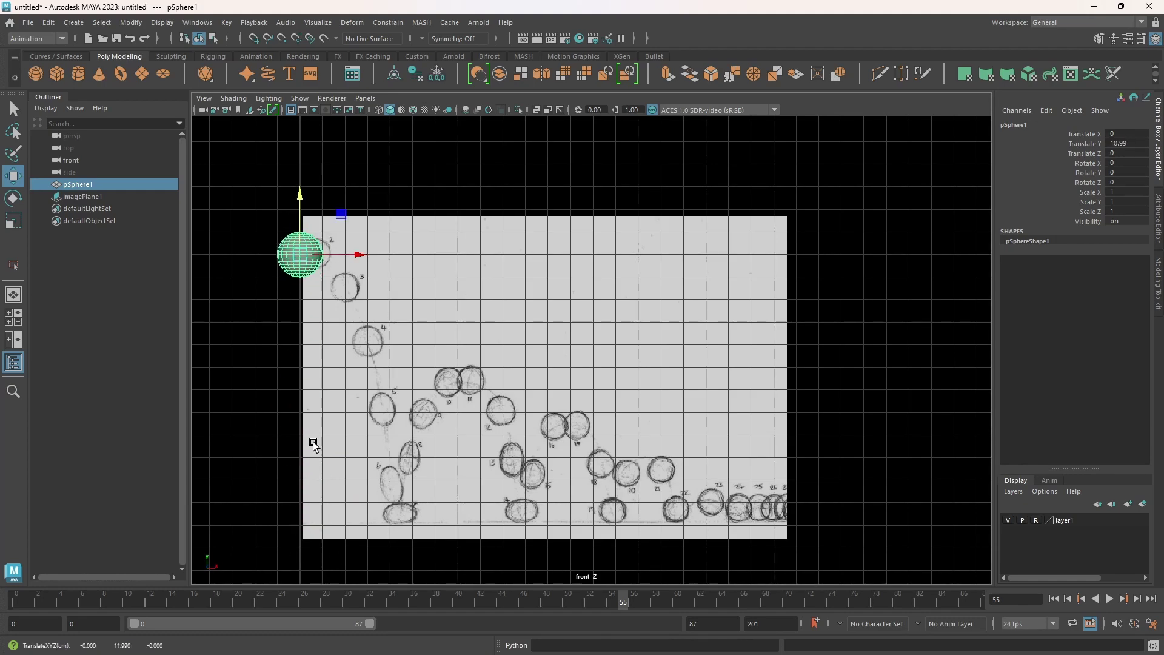
key("ctrl+z")
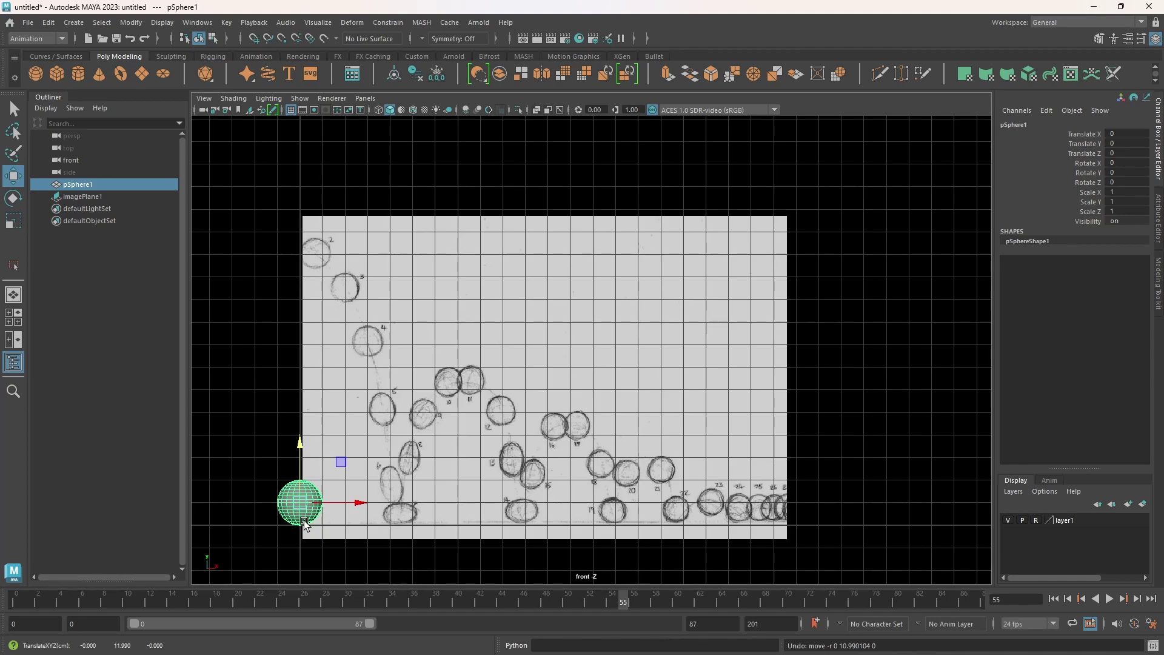
- Create a NURBS circle and raise it to the sphere's center by setting its Translate Y to 1
left_click(63, 56)
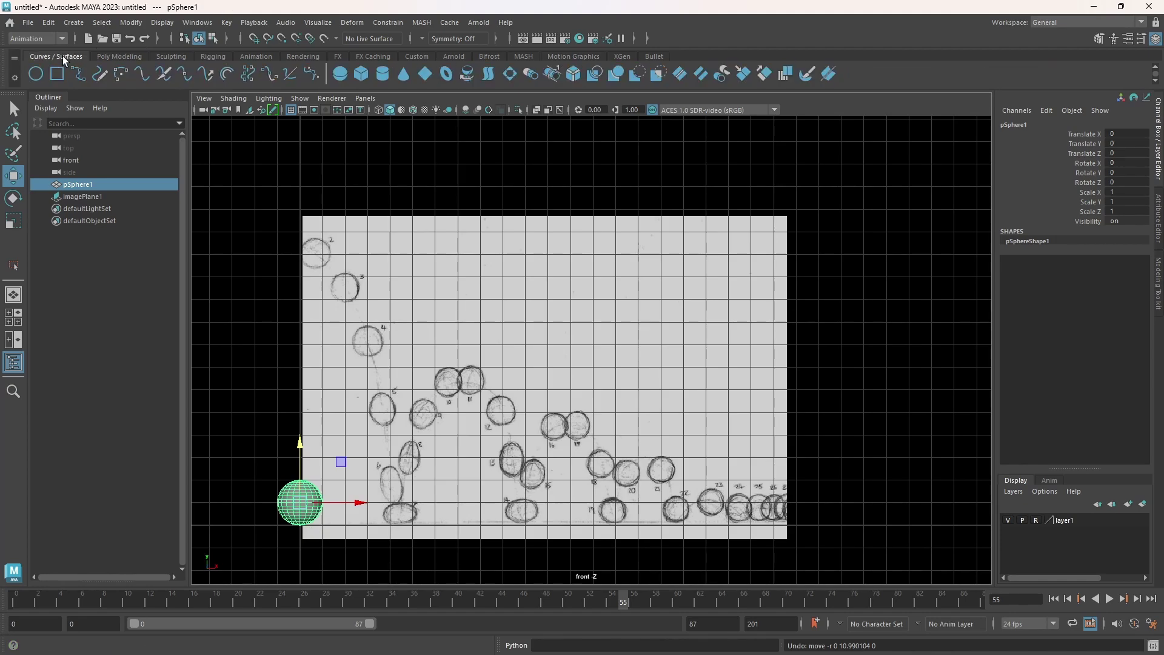
left_click(37, 74)
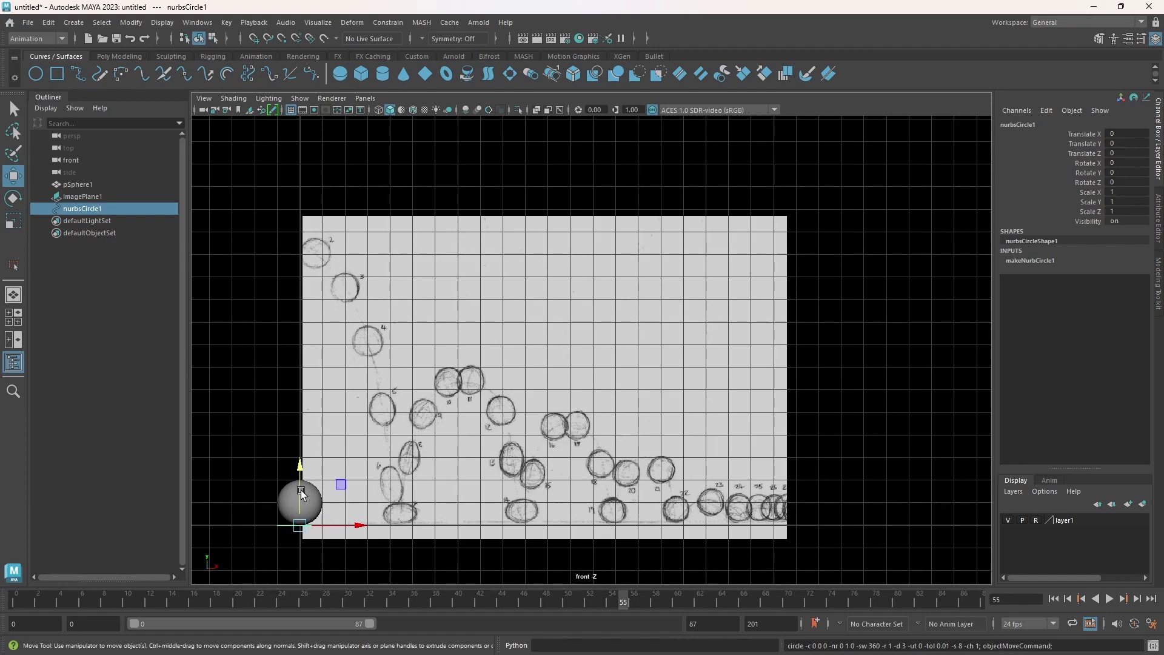
right_click_drag(303, 493, 378, 514, "alt")
middle_click_drag(378, 515, 821, 381, "alt")
right_click_drag(822, 381, 921, 484, "alt")
middle_click_drag(921, 483, 692, 479, "alt")
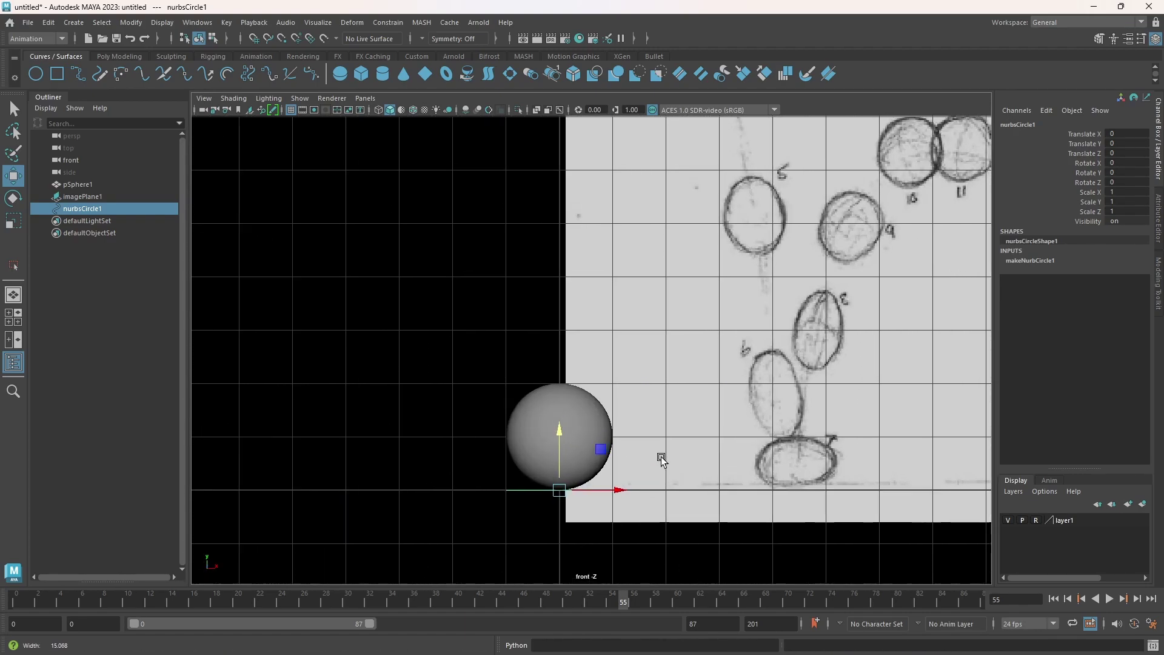
scroll(451, 433, "up", 1)
left_click_drag(575, 420, 580, 362)
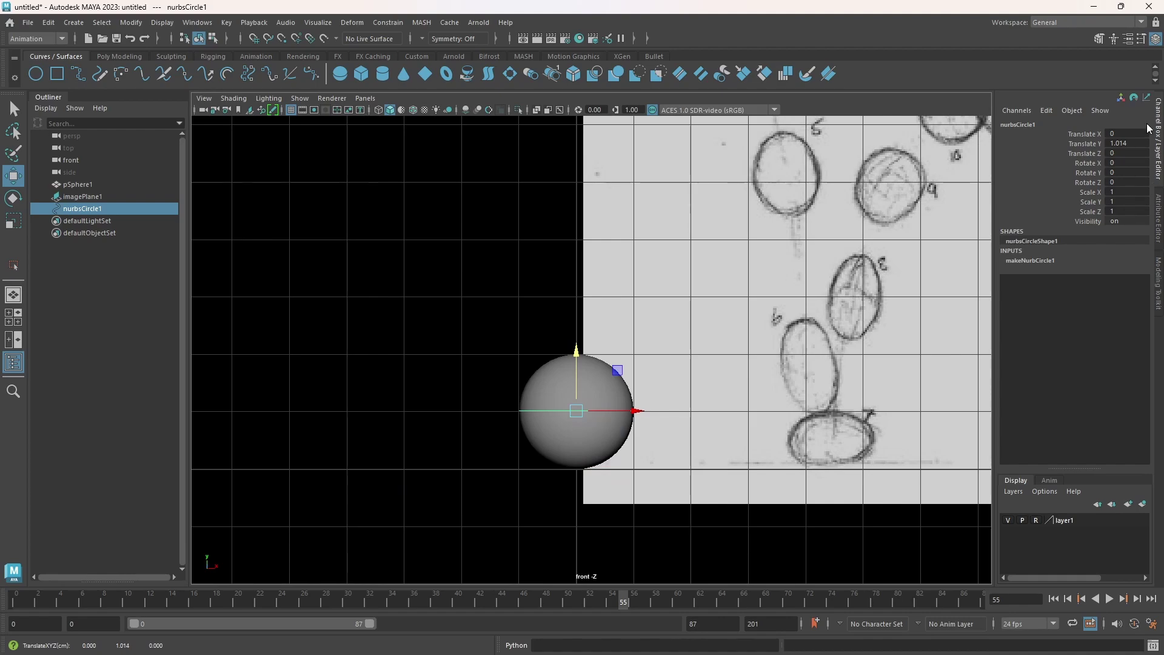
double_click(1140, 143)
type("1")
key("Return")
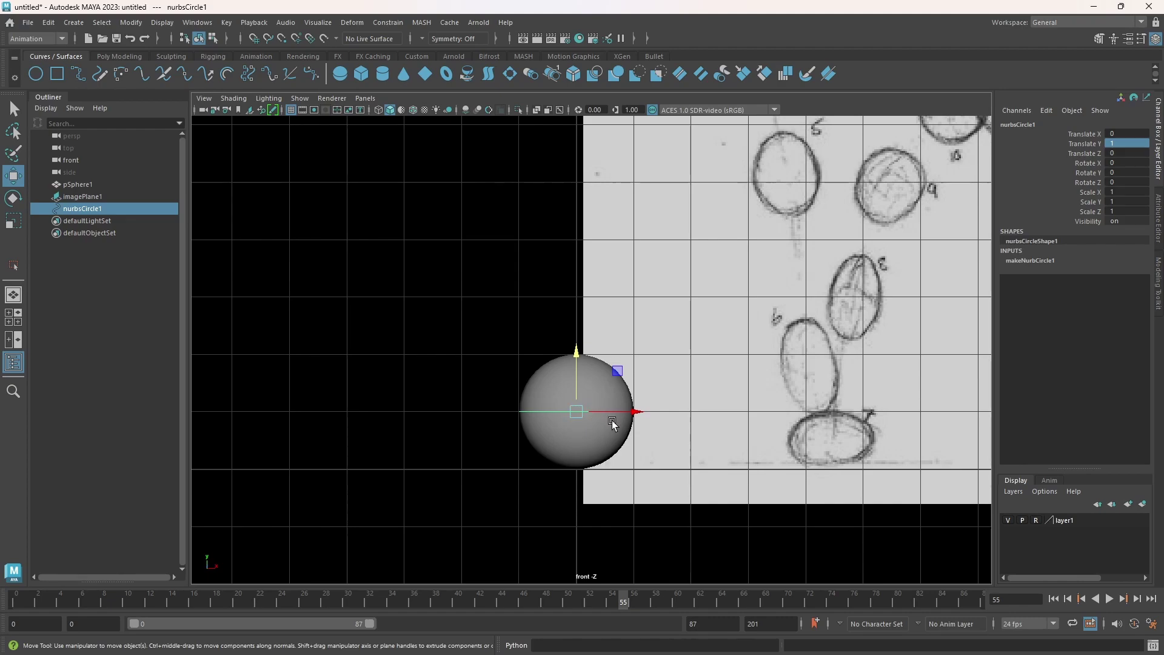
- Scale the NURBS circle uniformly to about 1.2 so it extends beyond the sphere
key("r")
left_click_drag(581, 415, 596, 414)
middle_click_drag(713, 460, 643, 486, "alt")
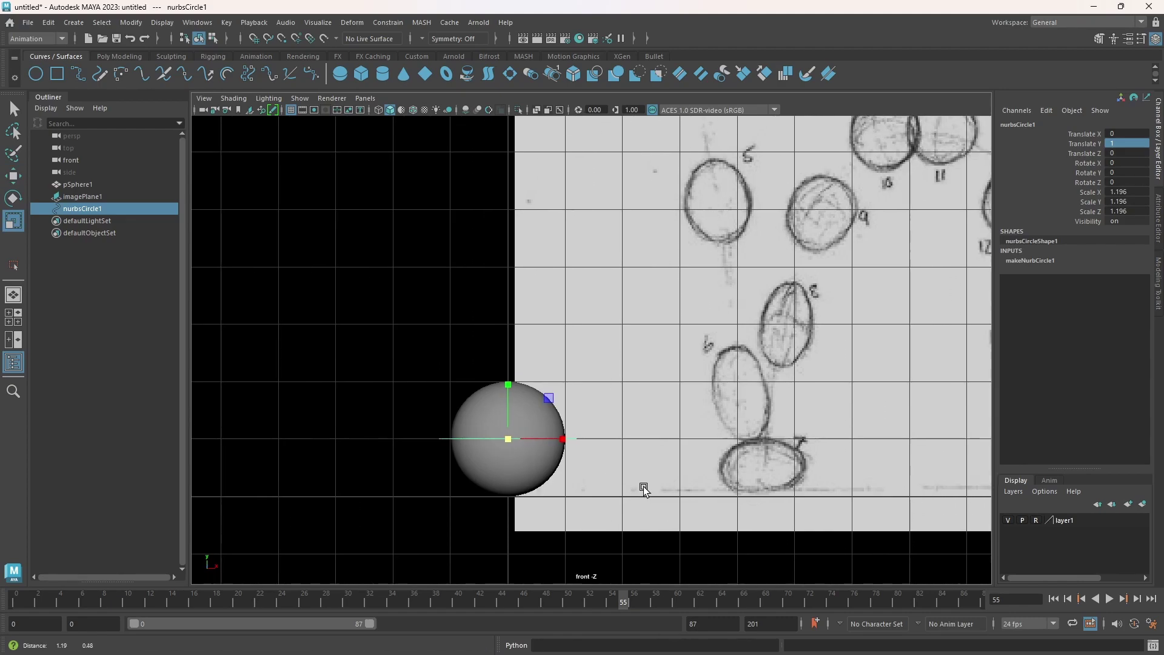
- Delete the history and freeze the transformations of the sphere and the NURBS circle together, and clear the selection
left_click_drag(412, 350, 477, 485, "shift")
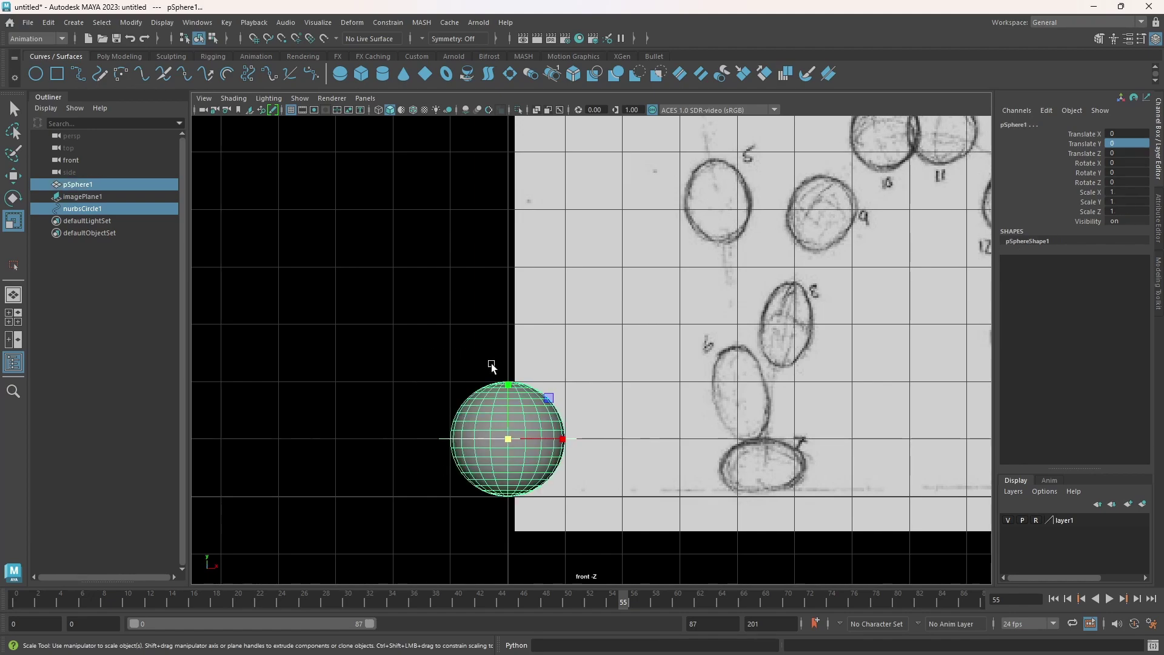
left_click(108, 55)
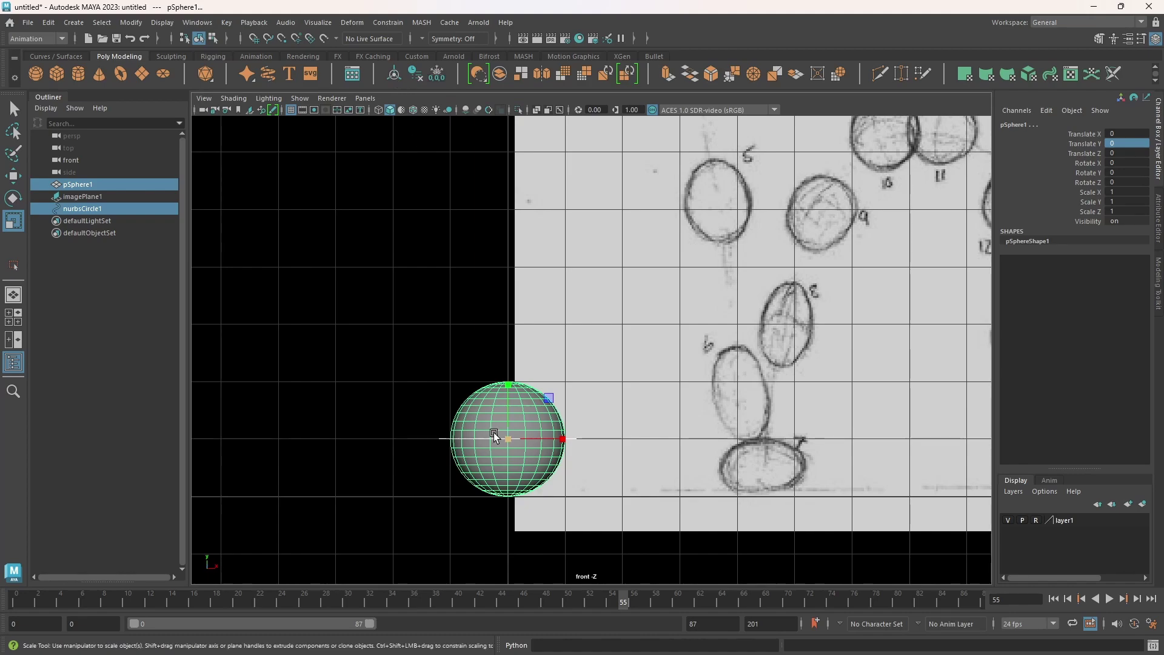
left_click(433, 400)
middle_click_drag(433, 400, 384, 407, "alt")
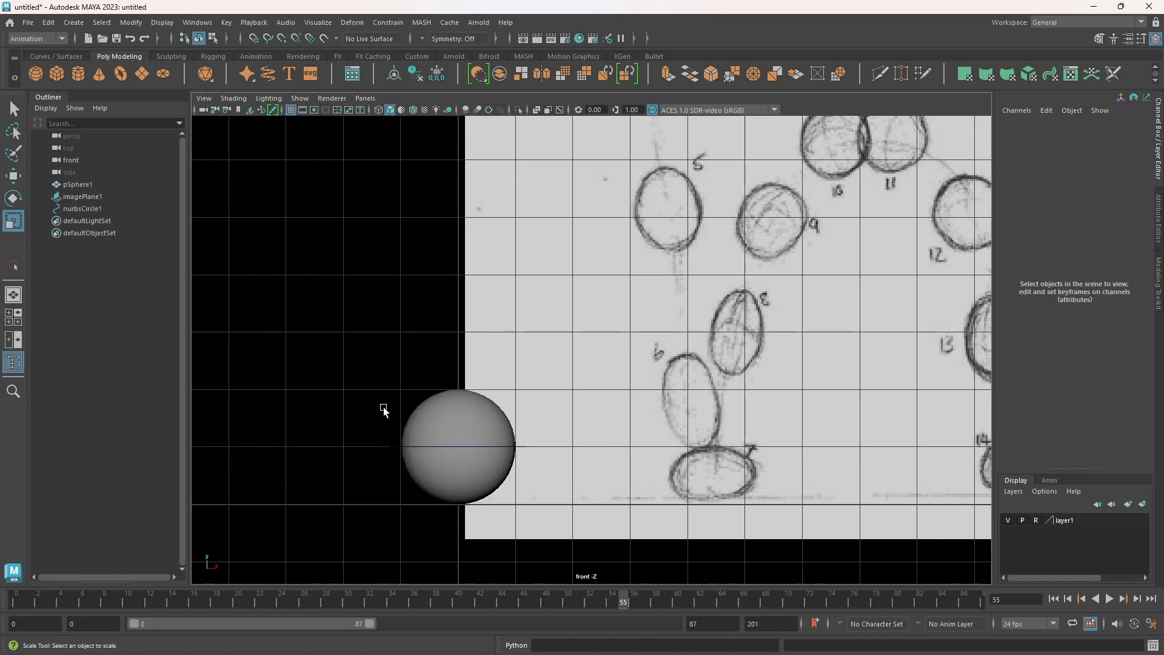
- Parent the sphere to the NURBS circle and clear the selection
left_click(445, 406)
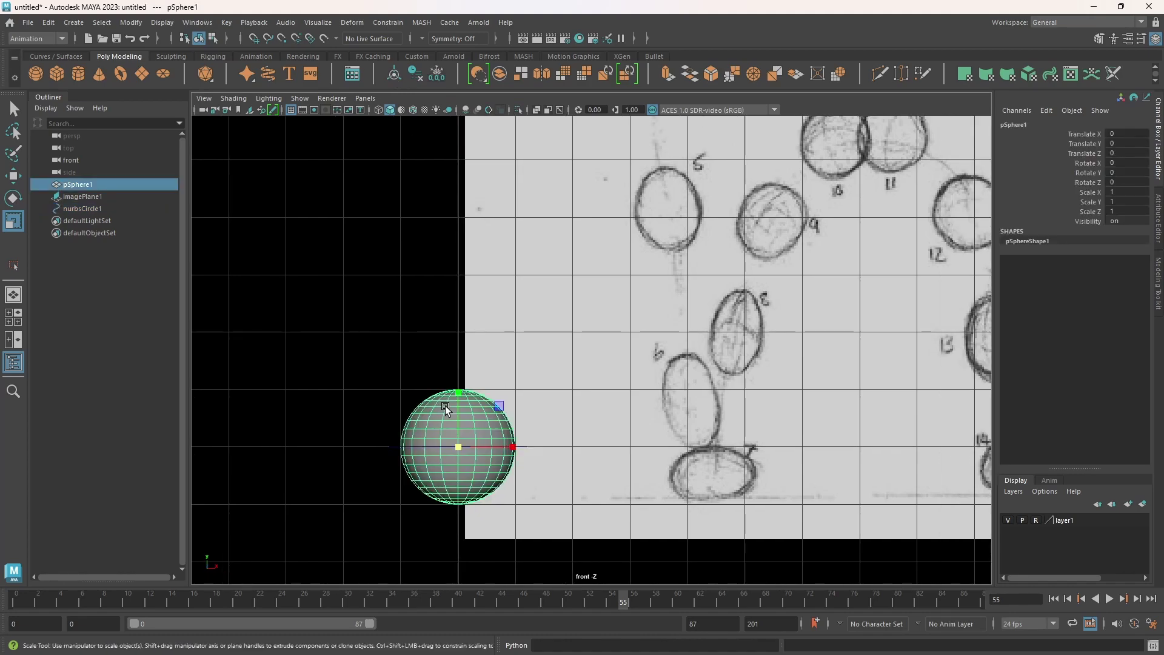
left_click(392, 448, "shift")
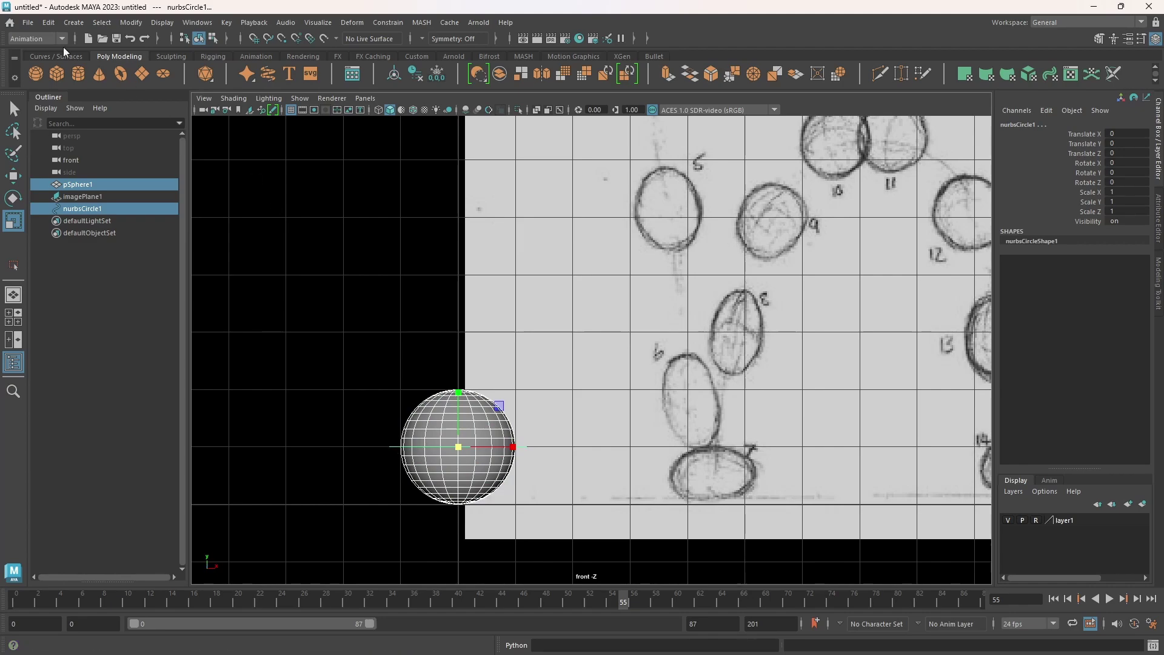
left_click(45, 25)
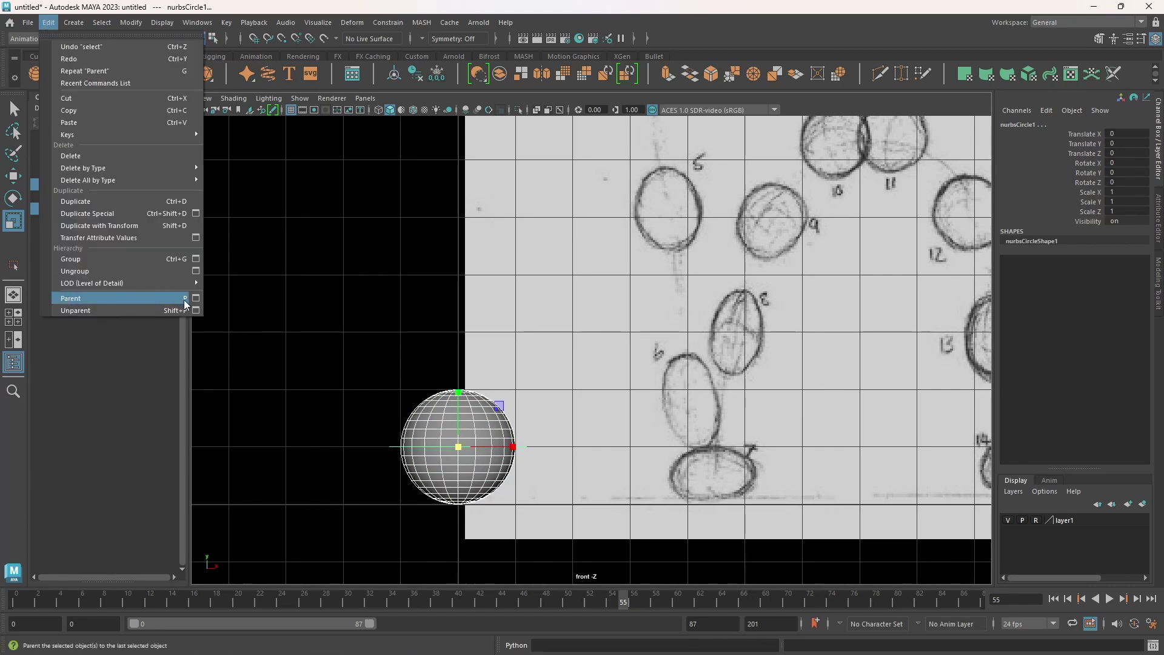
left_click(72, 298)
left_click(398, 456)
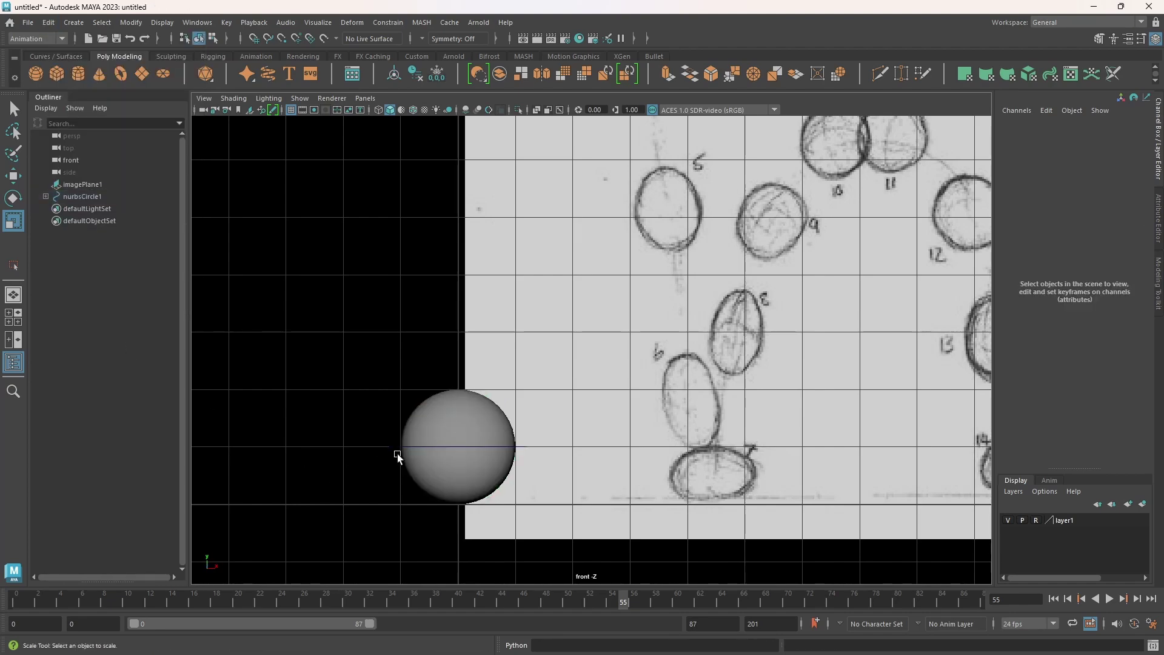
- Test the NURBS circle control with a small move in the front view, and reset its Translate X and Translate Y to 0
left_click(391, 448)
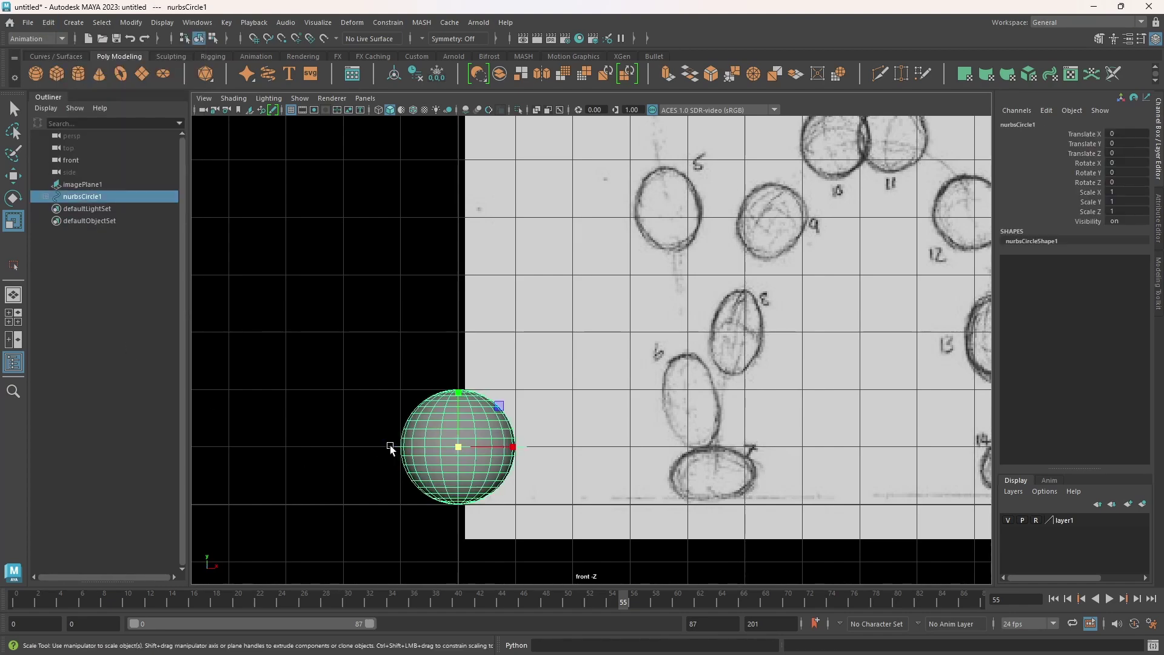
key("w")
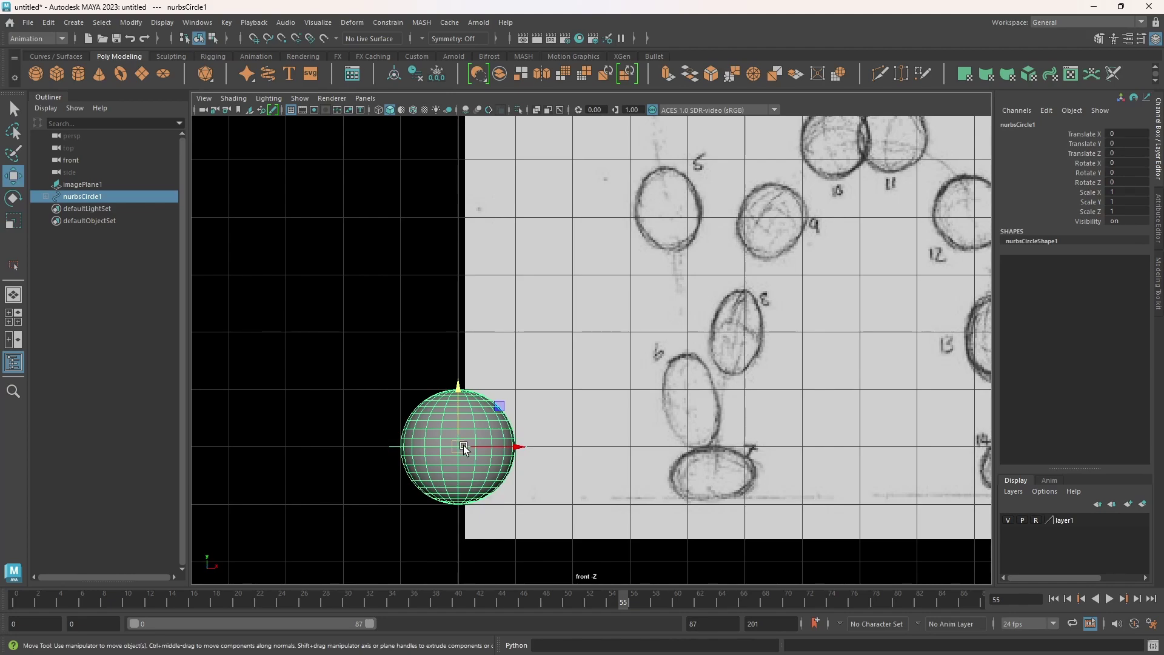
mouse_move(461, 446)
left_mouse_down()
mouse_move(491, 370)
mouse_move(708, 347)
mouse_move(747, 464)
mouse_move(553, 539)
mouse_move(355, 405)
mouse_move(461, 311)
mouse_move(522, 442)
mouse_move(466, 444)
left_mouse_up()
scroll(593, 450, "down", 8)
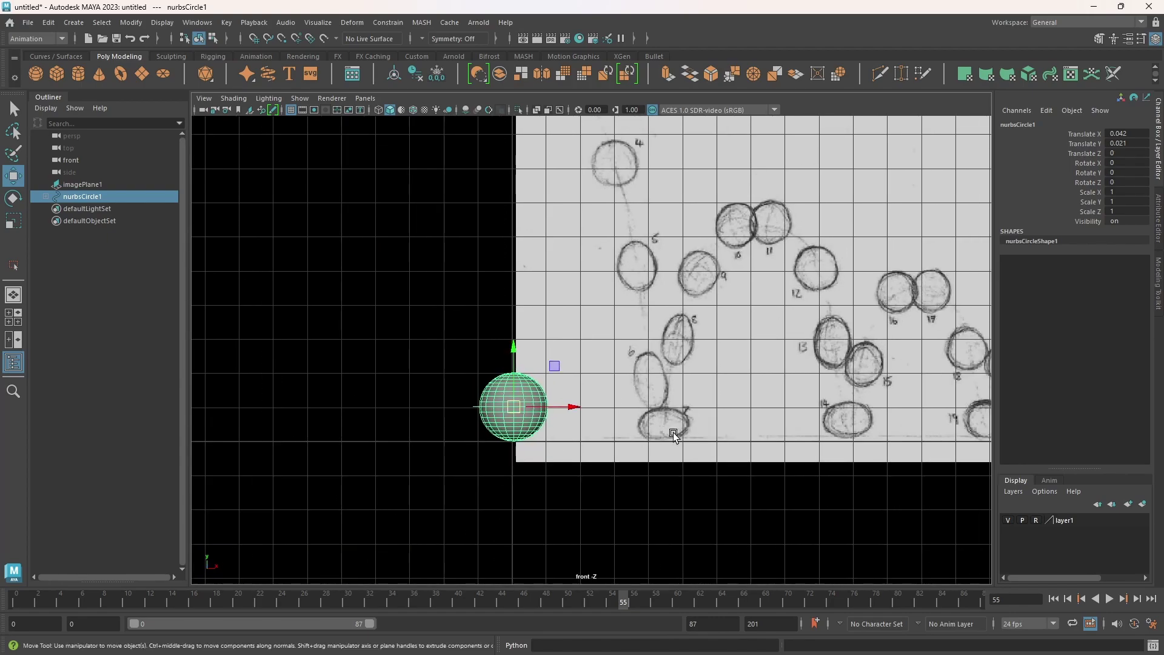
middle_click_drag(622, 422, 543, 494, "alt")
scroll(597, 467, "down", 1)
scroll(597, 466, "down", 1)
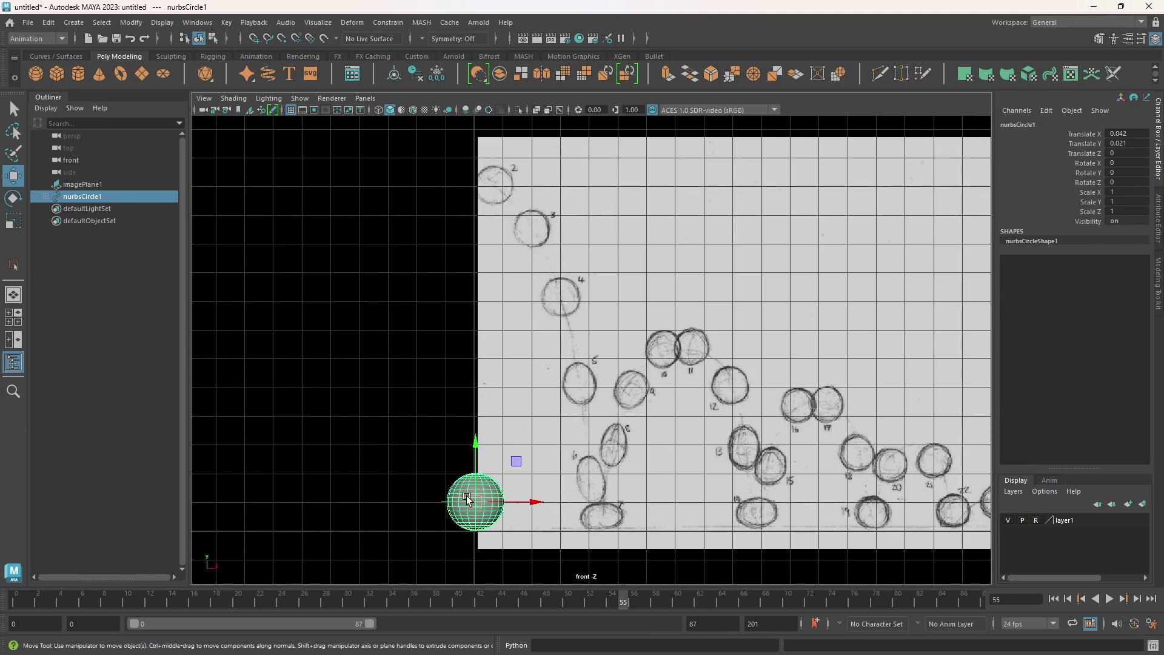
key("r")
key("w")
left_click(471, 464)
left_click_drag(1131, 134, 1133, 145)
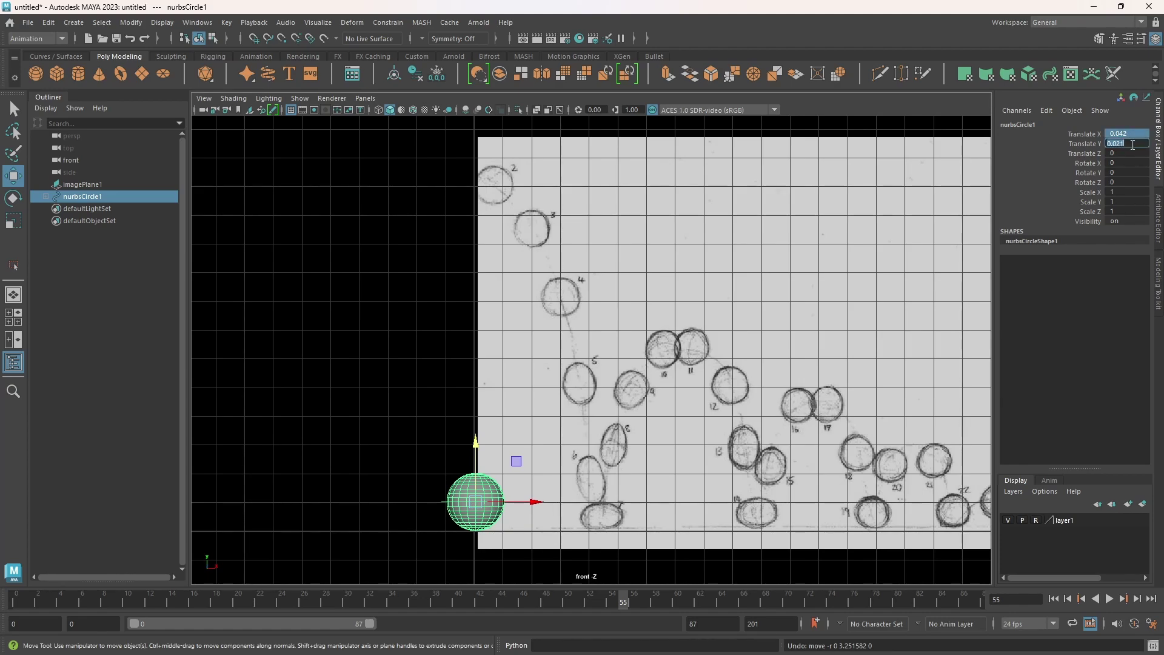
key("Return")
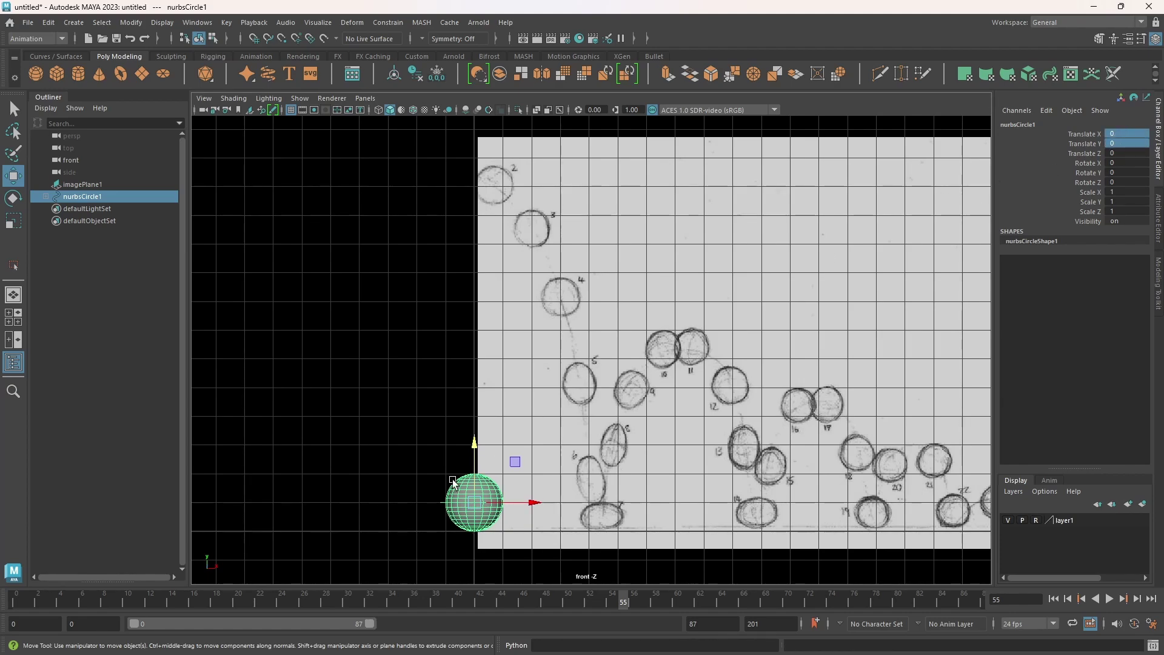
- Raise the NURBS circle to the height of drawing 2 by setting Translate Y to 11, and go to frame 0
left_click_drag(474, 469, 477, 151)
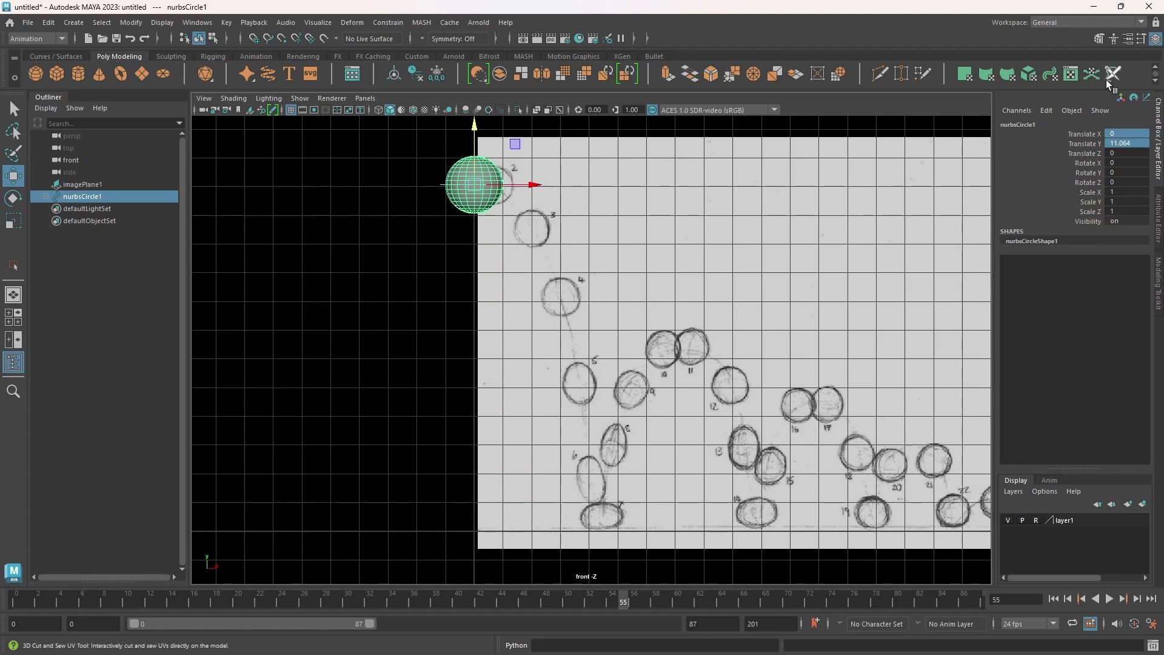
double_click(1146, 143)
type("0")
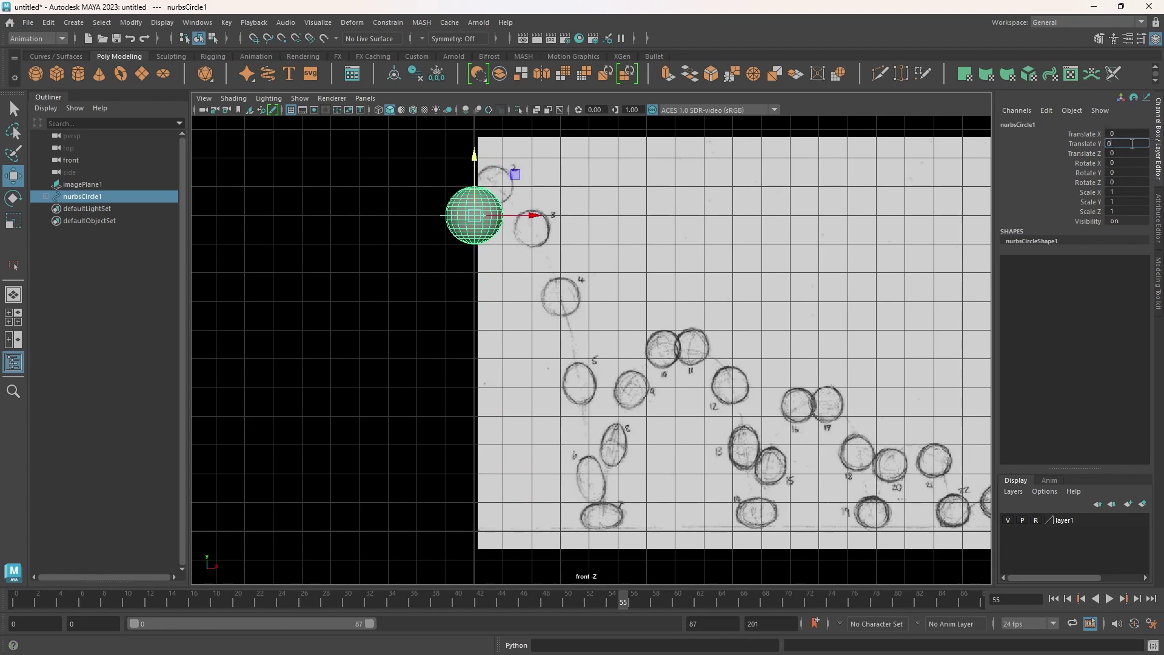
type("11")
key("Return")
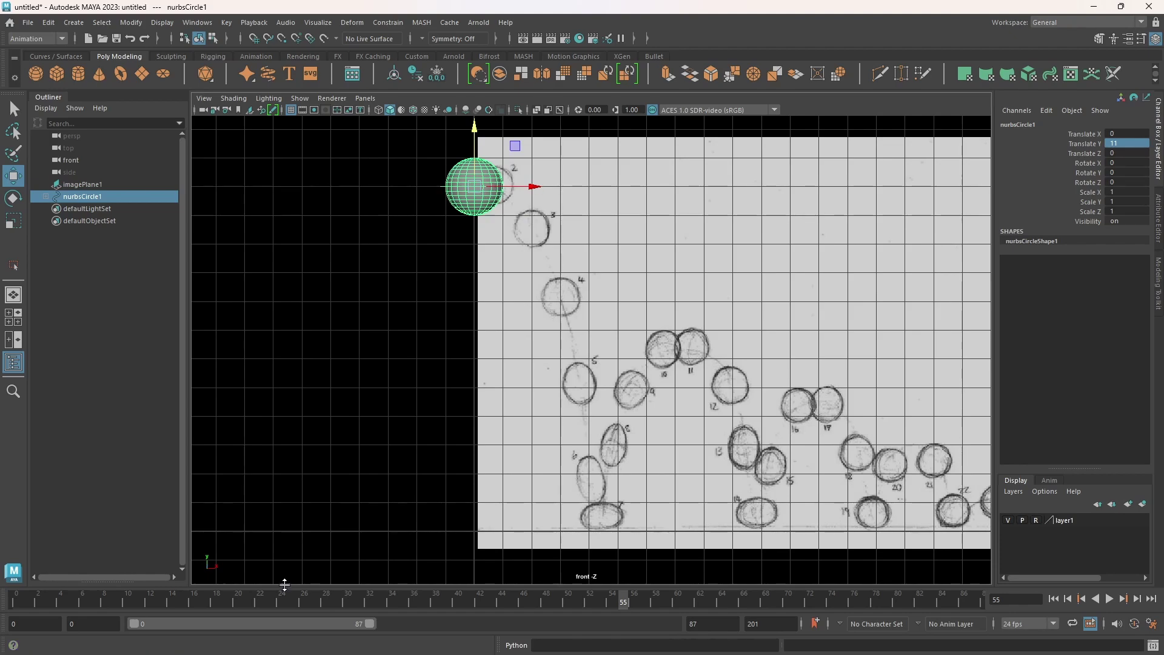
left_click(1053, 599)
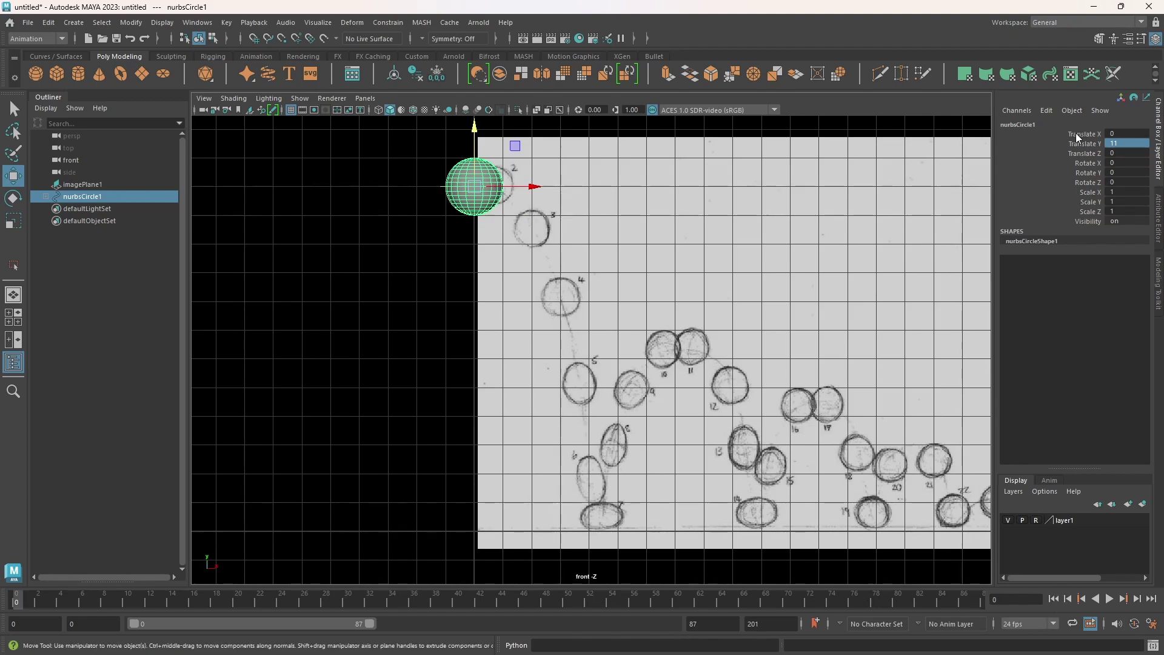
- Test moving the NURBS circle freely toward drawing 2, and reset Translate X to 0 and Translate Y to 11
left_click_drag(1076, 133, 1075, 141)
left_click(484, 193)
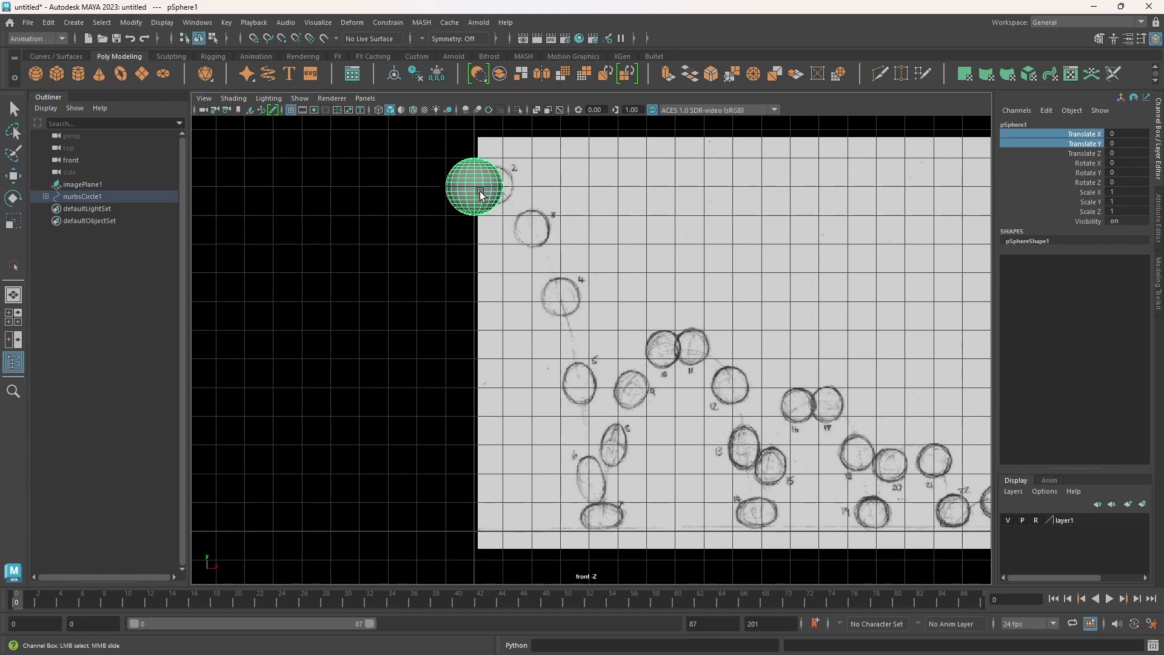
left_click(510, 190)
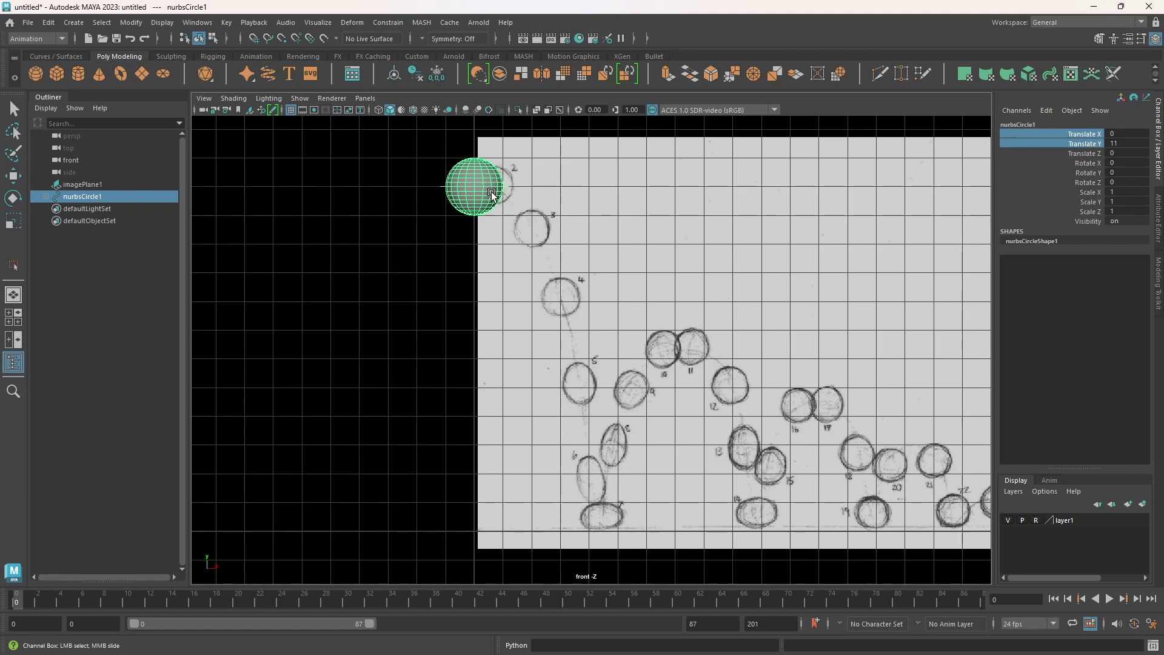
key("w")
mouse_move(519, 151)
middle_mouse_down()
mouse_move(564, 187)
mouse_move(626, 366)
mouse_move(649, 467)
mouse_move(515, 157)
mouse_move(624, 511)
mouse_move(754, 313)
mouse_move(817, 377)
mouse_move(920, 447)
mouse_move(974, 449)
mouse_move(825, 418)
mouse_move(683, 326)
mouse_move(641, 339)
mouse_move(526, 146)
middle_mouse_up()
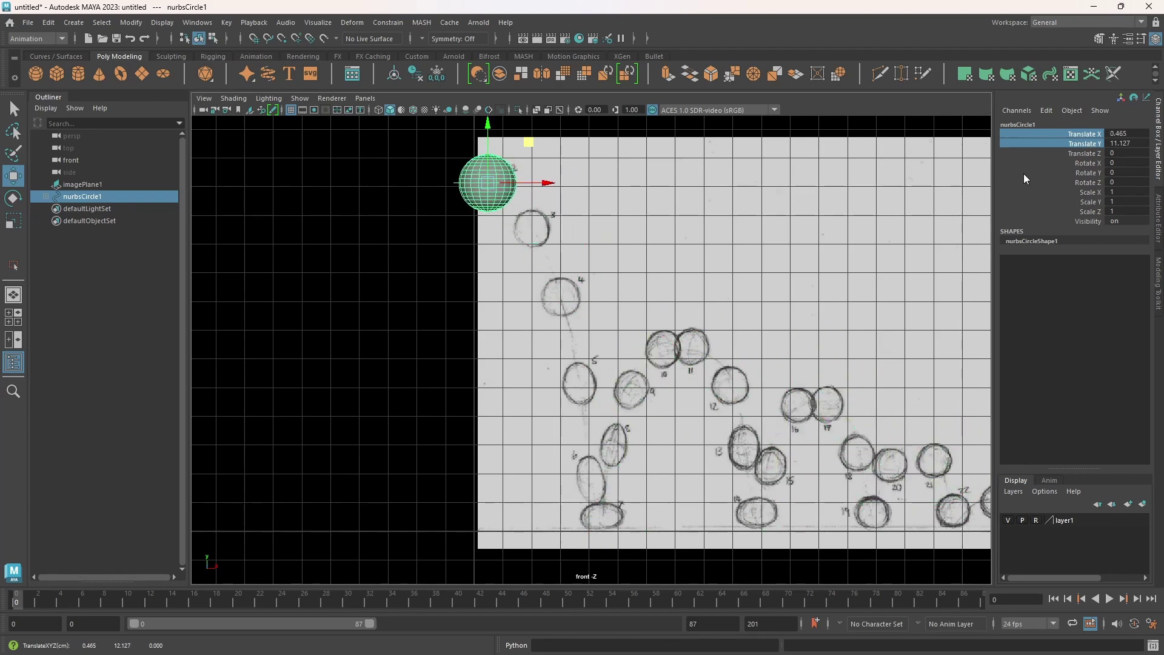
left_click(1122, 134)
type("0")
key("Tab")
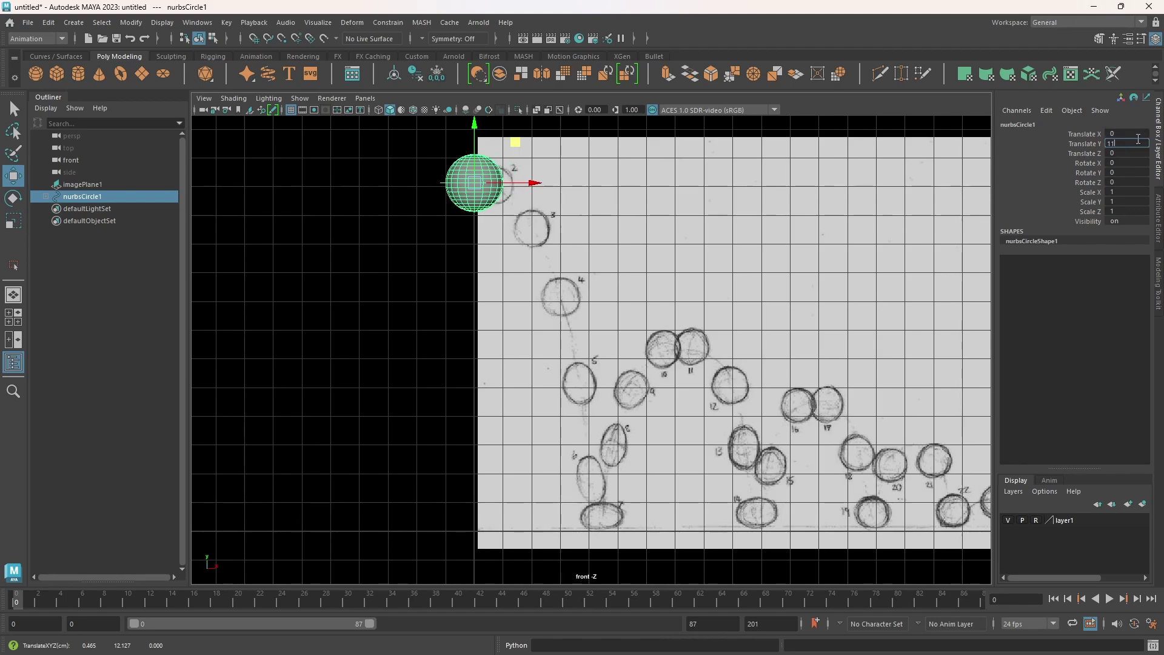
type("11")
key("Return")
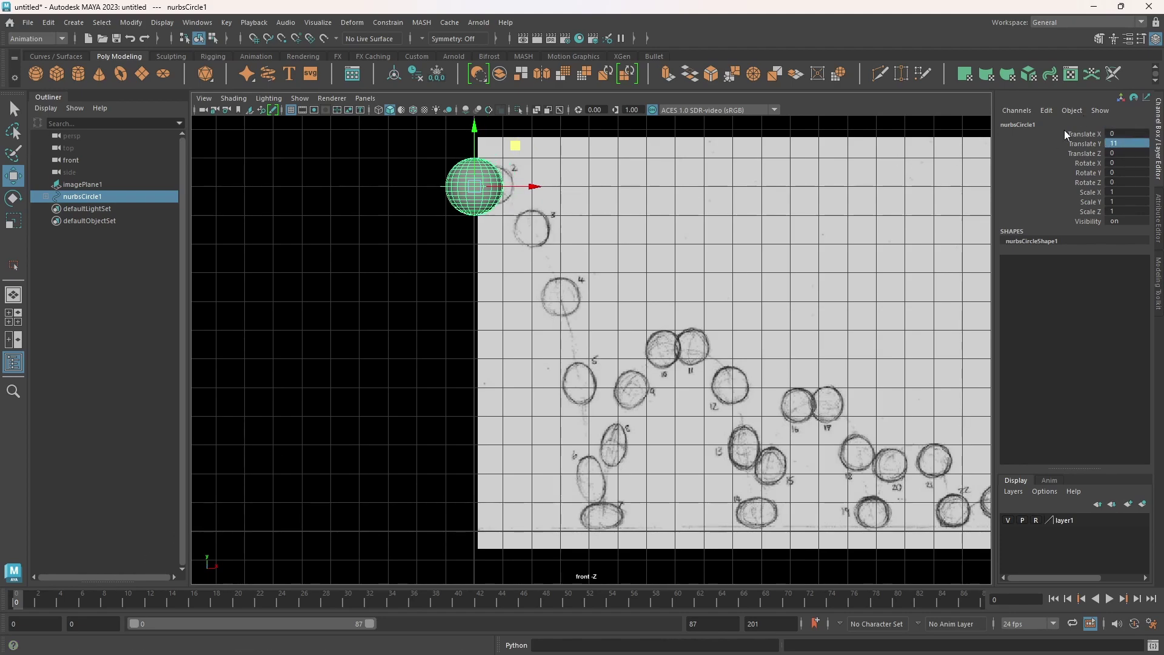
- Key the NURBS circle's Translate X and Translate Y at frame 0
left_click_drag(1065, 130, 1078, 138)
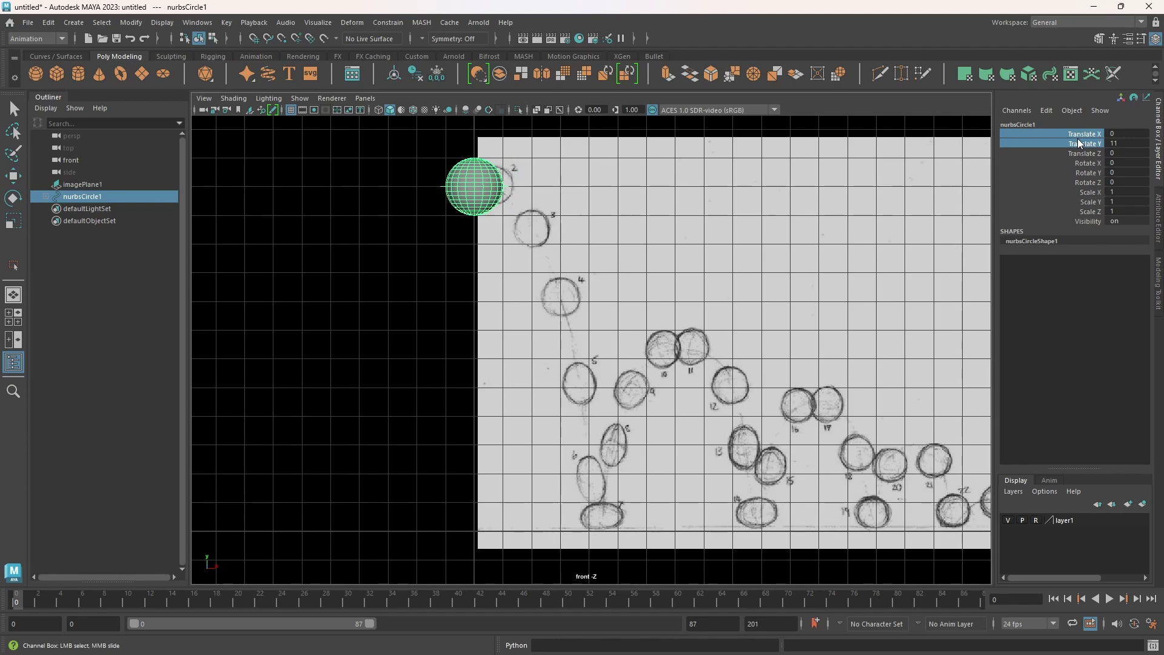
right_click(1078, 138)
left_click(1076, 158)
- At frame 7, move the NURBS circle onto drawing 7 and set Translate Y to 0 and Translate X to 4.5
left_click_drag(16, 606, 97, 606)
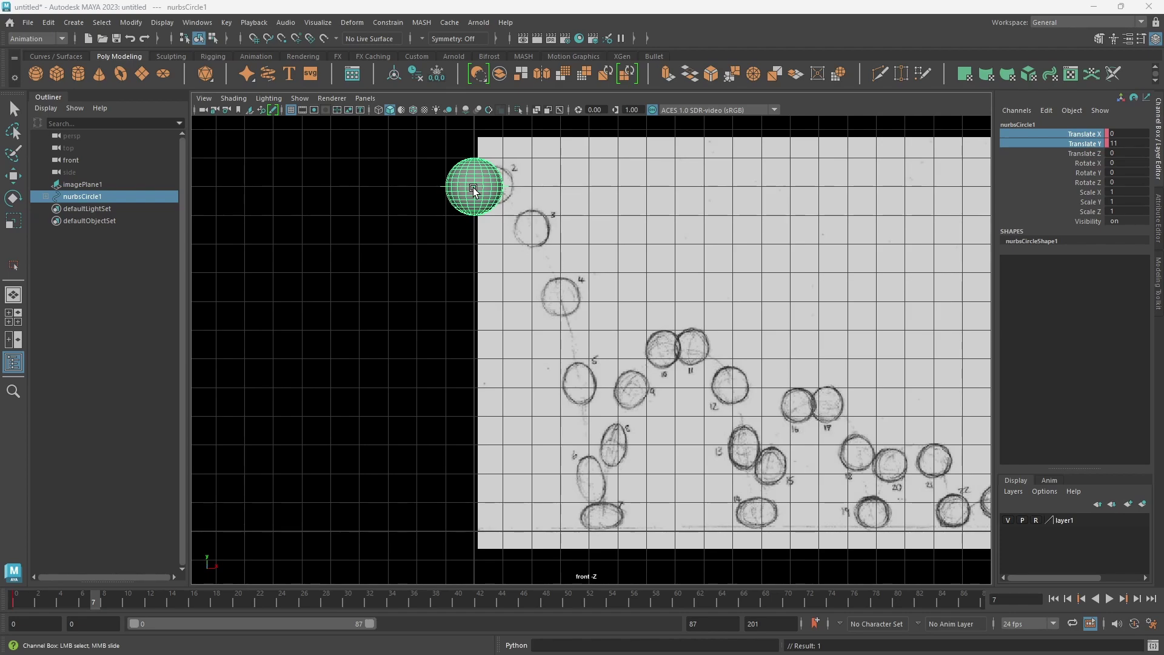
left_click(507, 188)
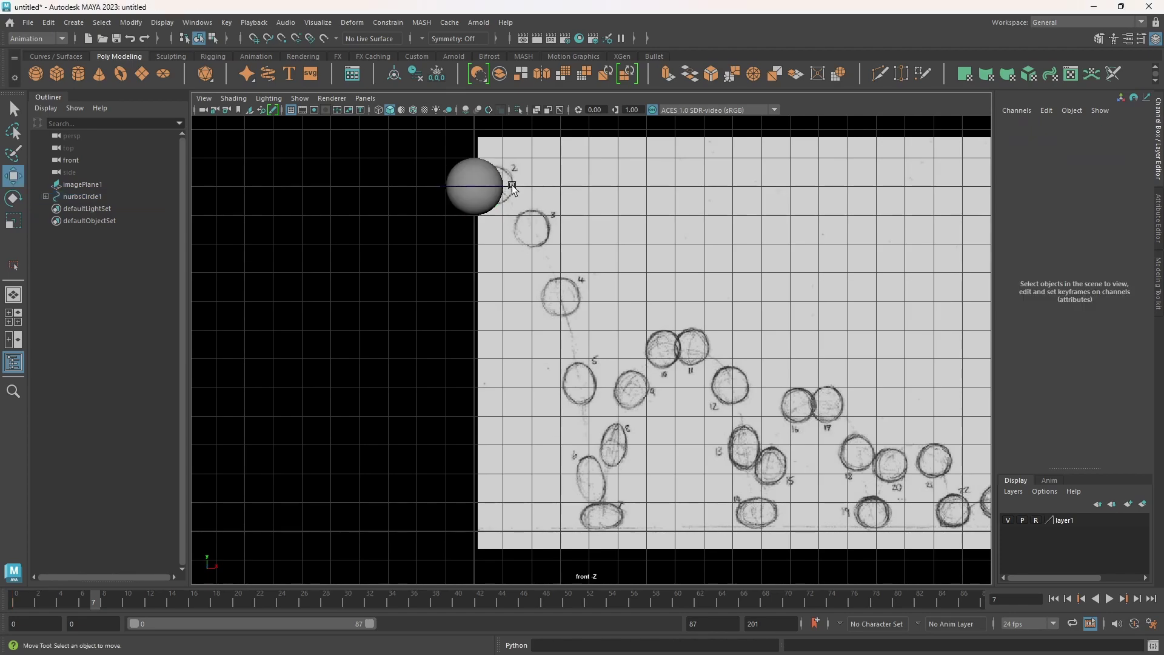
key("w")
left_click(504, 188)
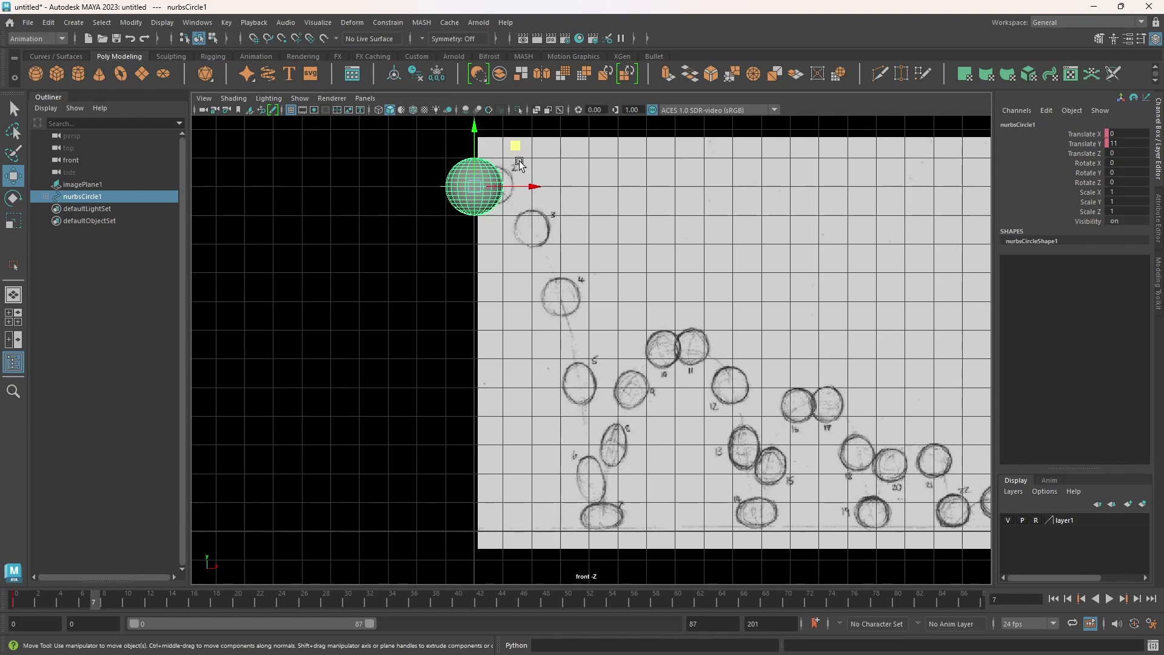
left_click_drag(515, 146, 643, 462)
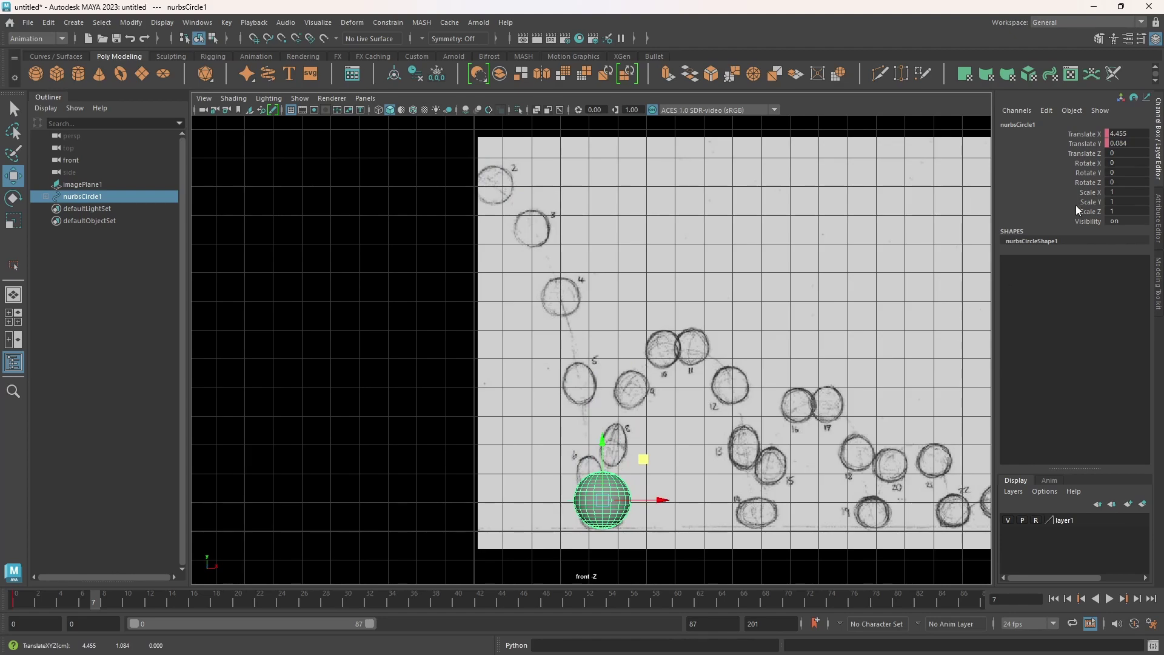
left_click(1144, 142)
type("0")
key("Return")
left_click(1138, 133)
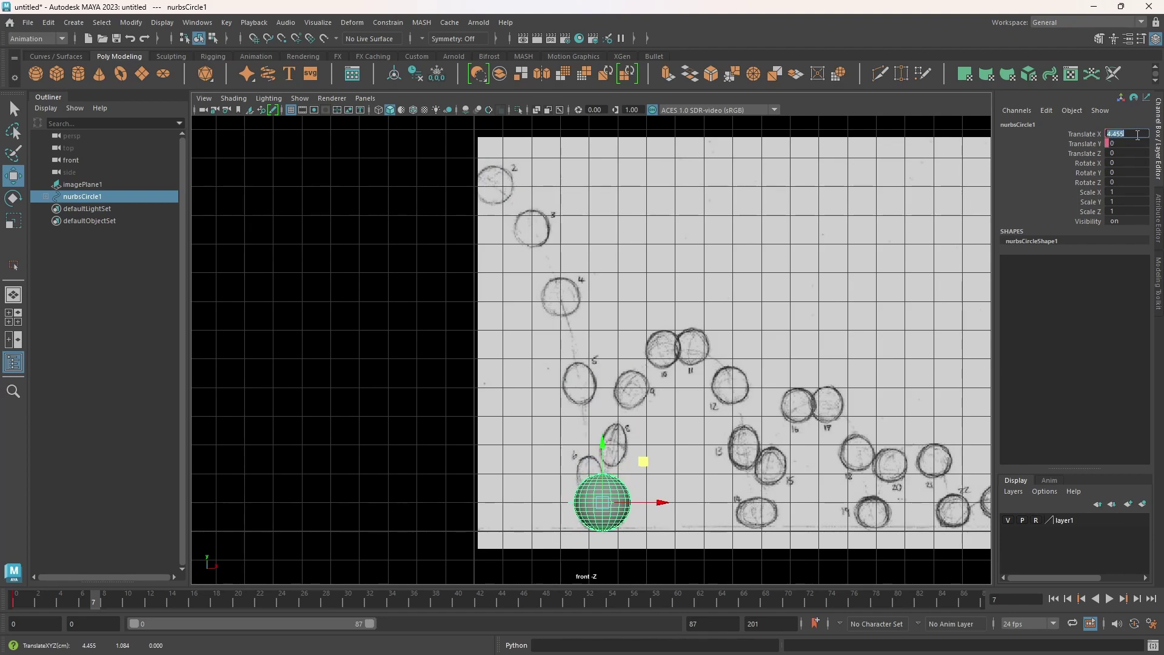
type("4.5")
key("Return")
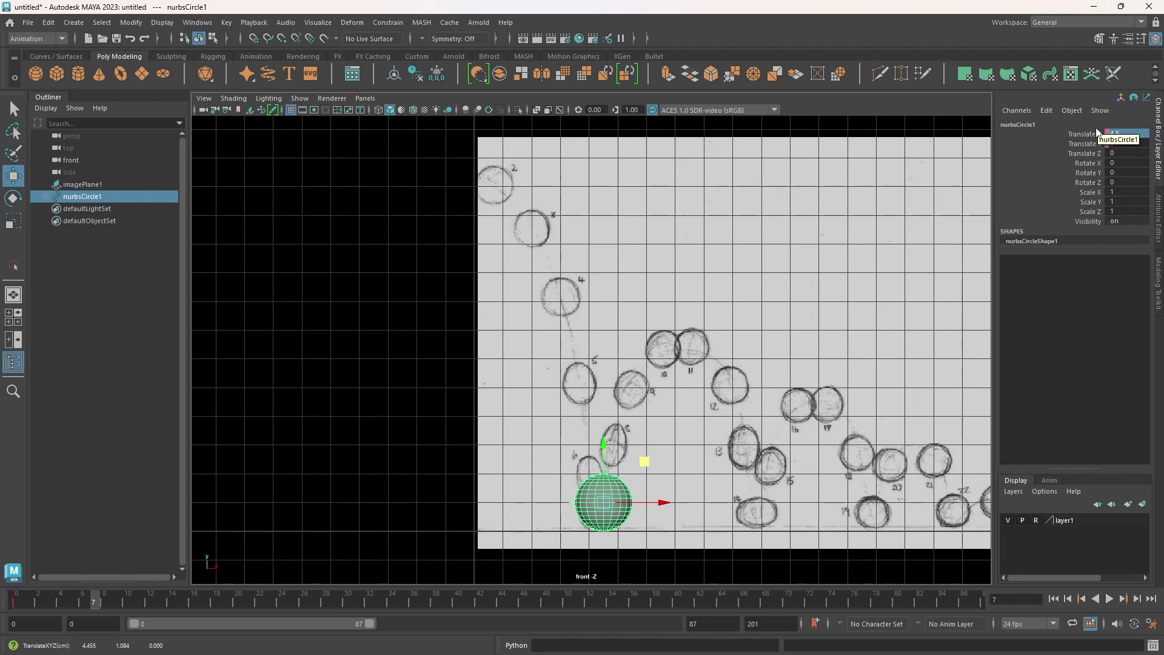
- Key the NURBS circle's Translate X and Translate Y at frame 7
left_click_drag(1091, 134, 1096, 146)
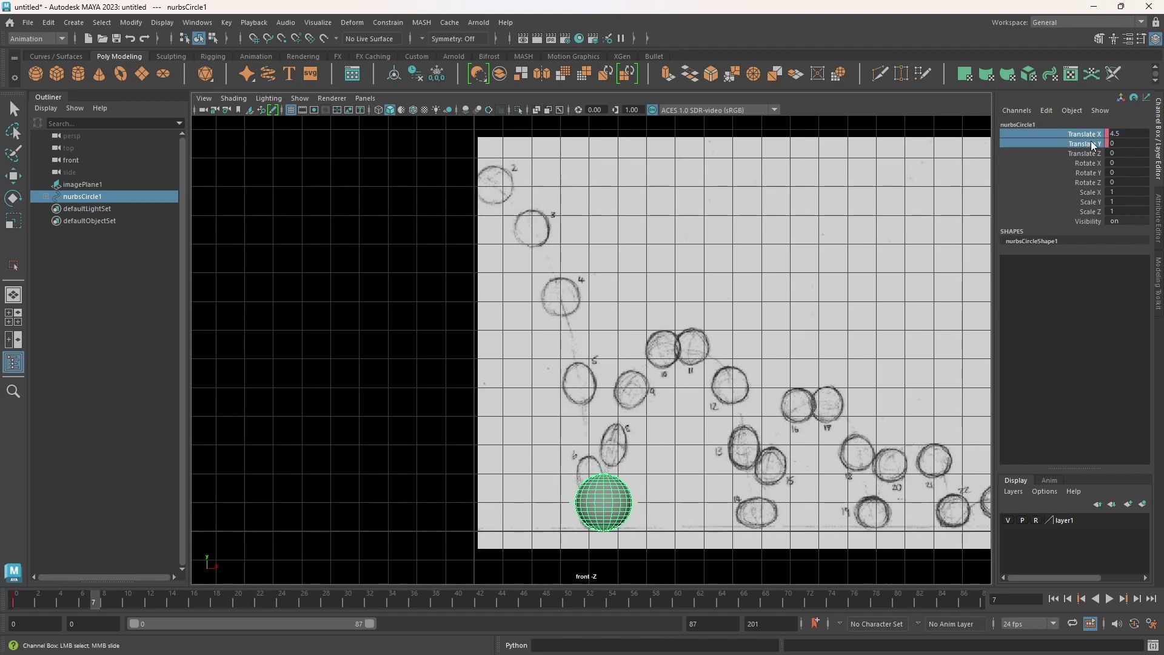
right_click(1083, 146)
left_click(1078, 165)
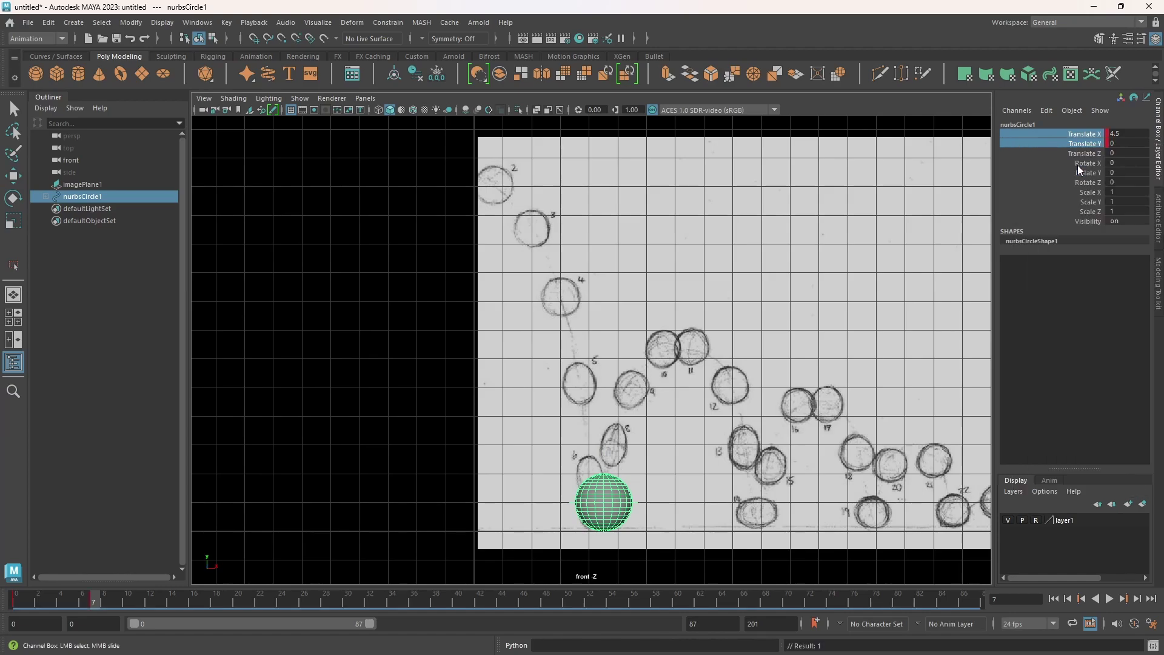
- At frame 11, move the NURBS circle onto drawing 11, about X 7.48 and Y 5.49, and key both translate channels
middle_click_drag(811, 474, 601, 460, "alt")
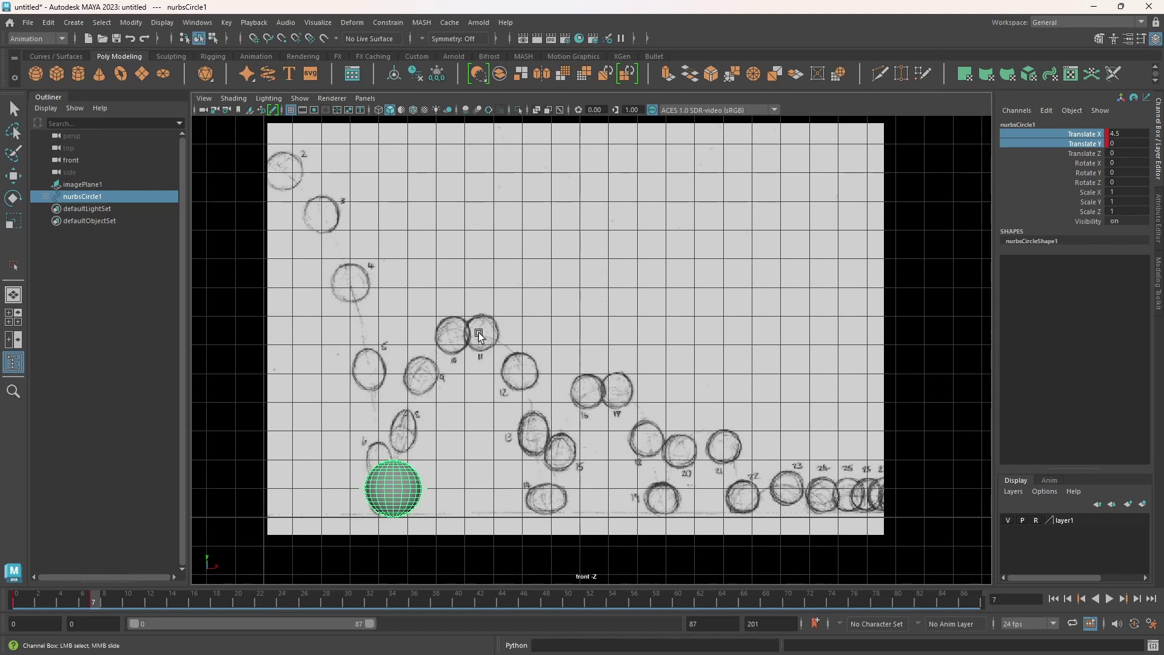
left_click(144, 606)
key("w")
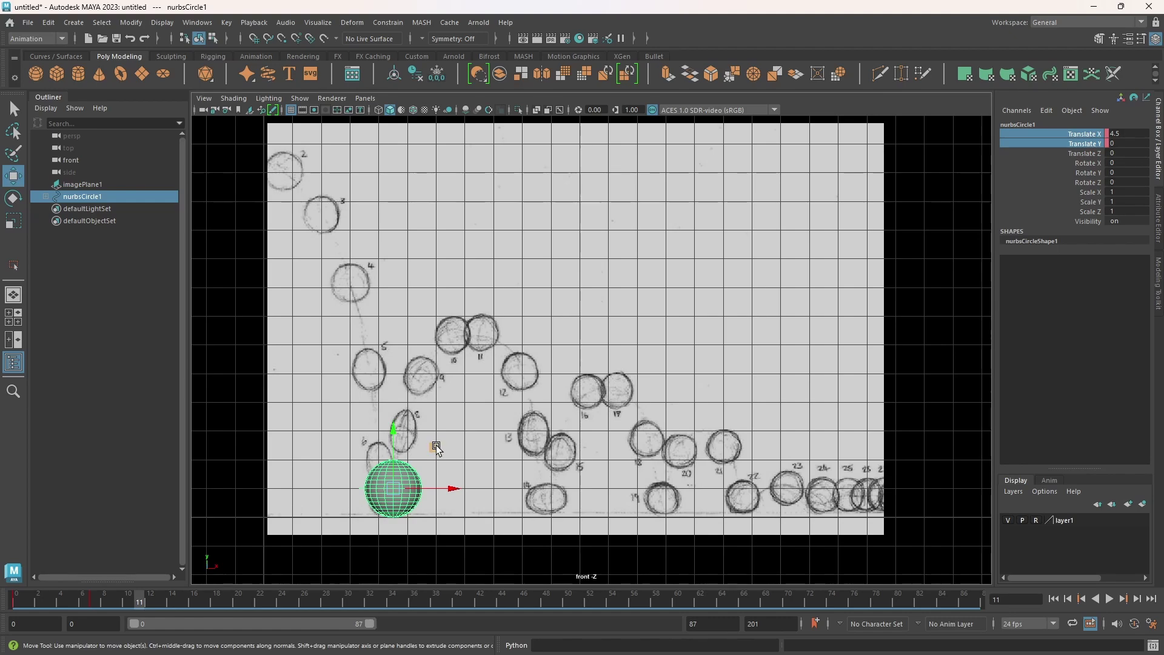
middle_click_drag(437, 448, 521, 286)
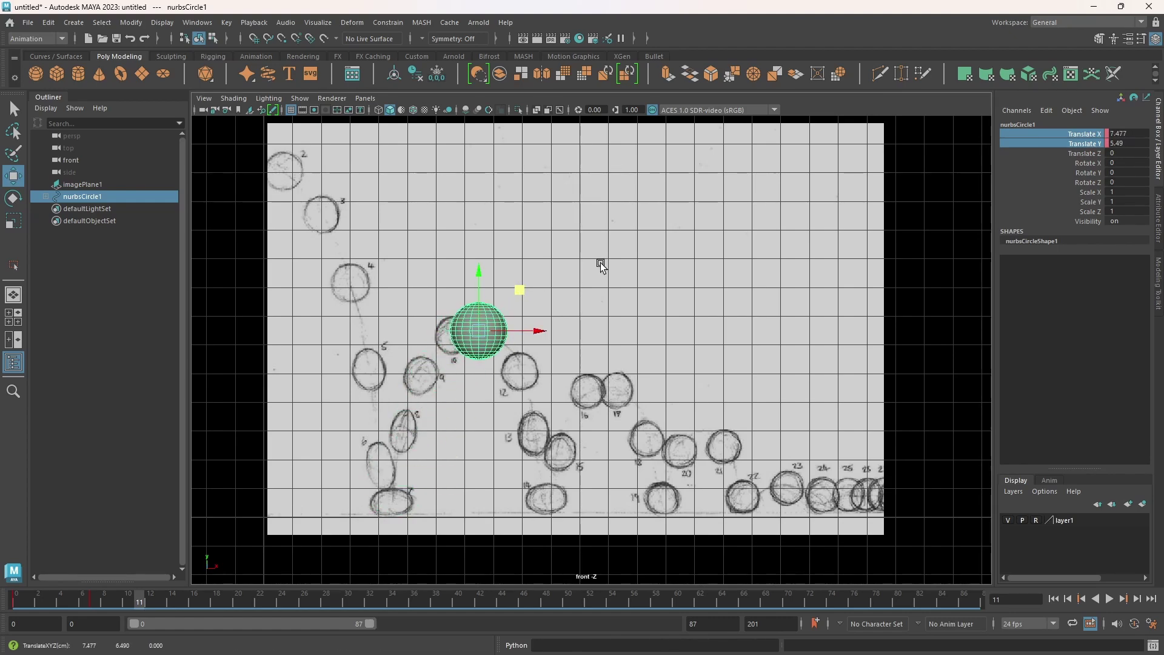
right_click(1090, 134)
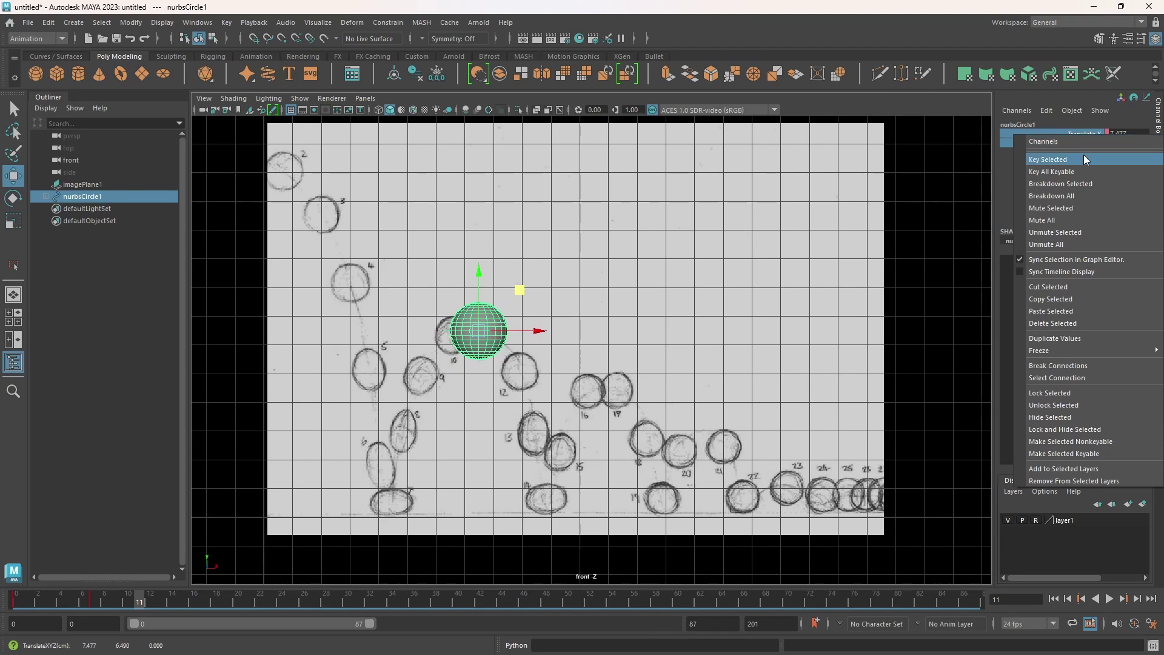
left_click(1083, 156)
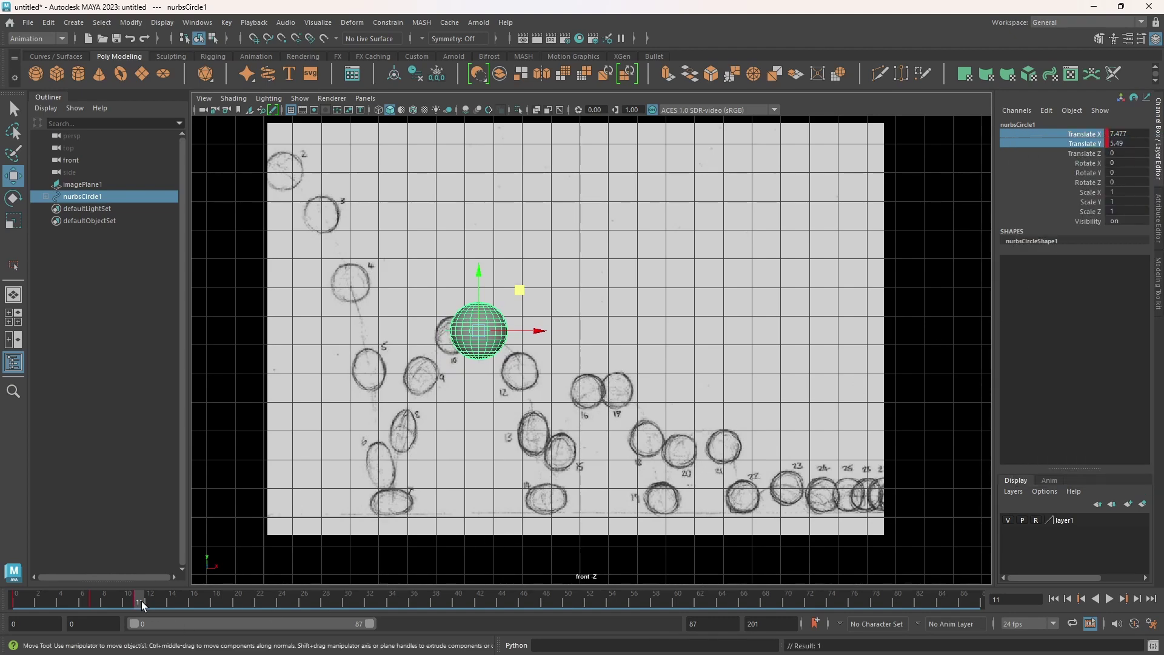
- At frame 14, place the NURBS circle on drawing 14 at about X 9.78 with Translate Y 0, and key both translate channels
left_click_drag(141, 601, 173, 602)
left_click_drag(520, 291, 585, 447)
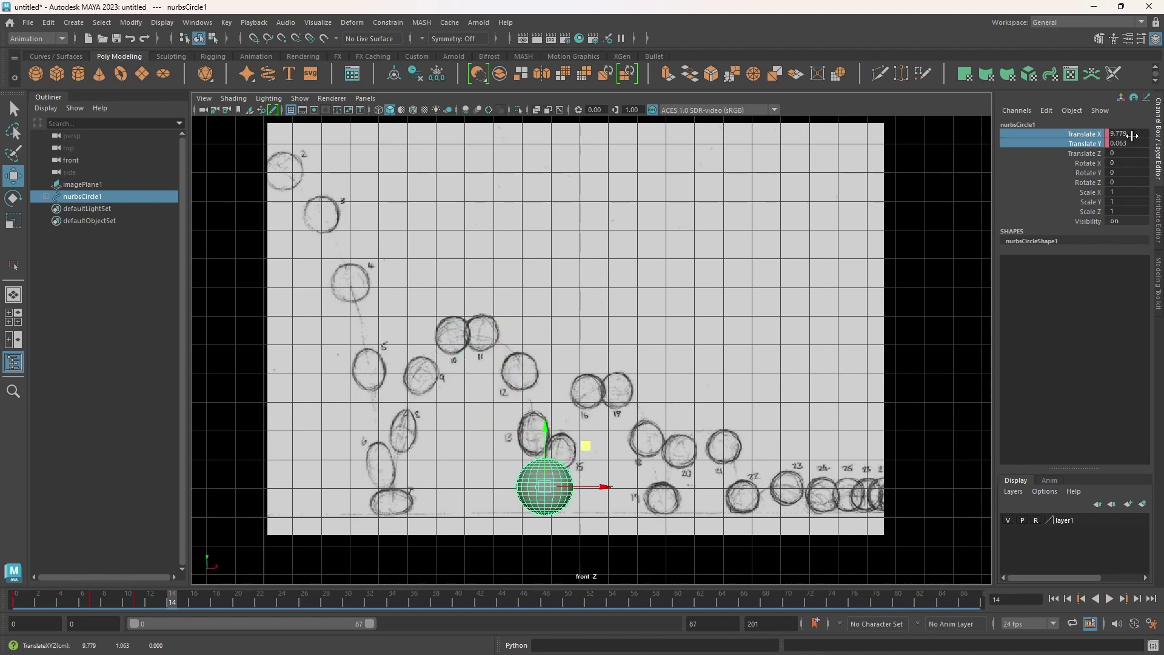
left_click(1133, 143)
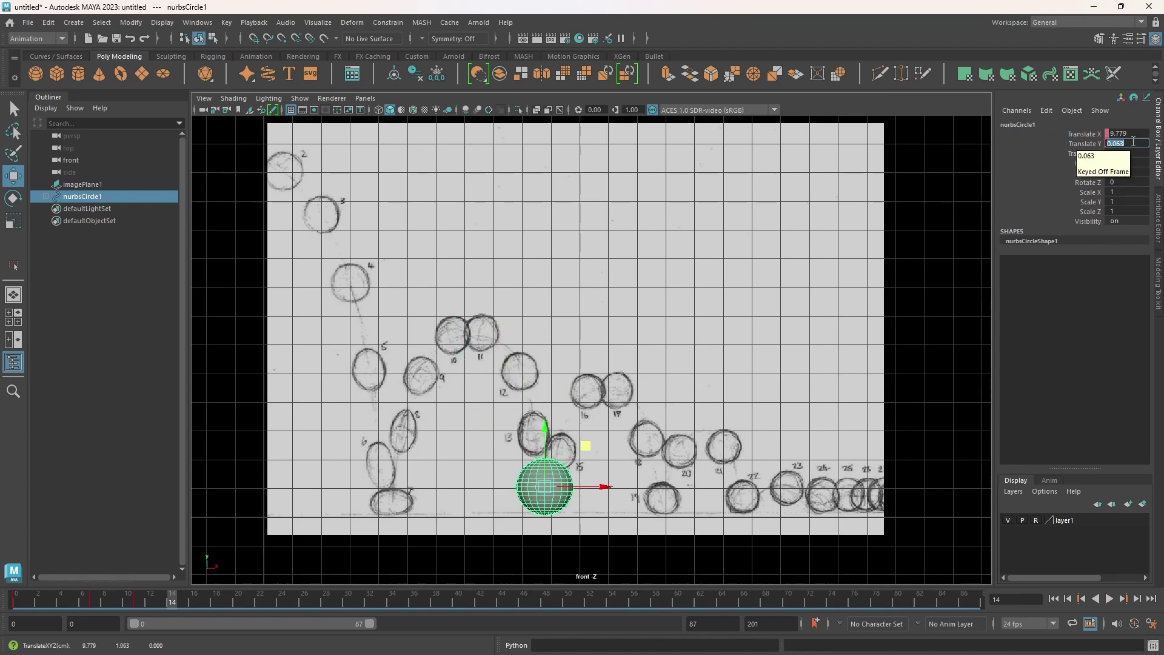
type("0")
key("Return")
left_click_drag(1088, 134, 1087, 140)
right_click(1087, 140)
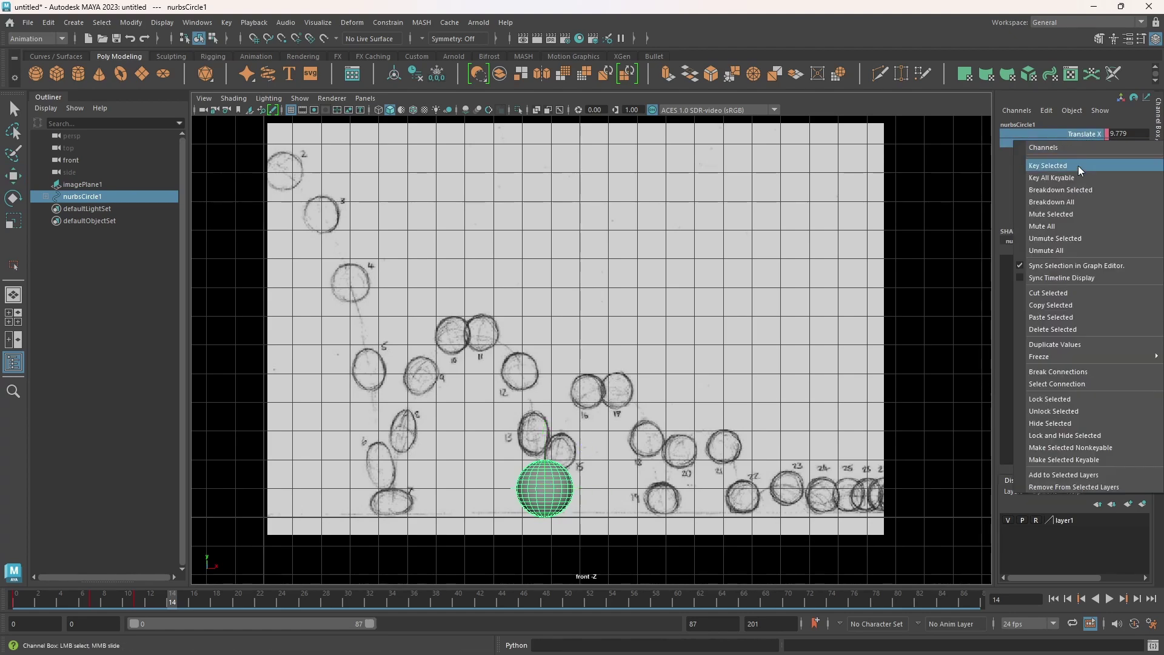
left_click(1078, 165)
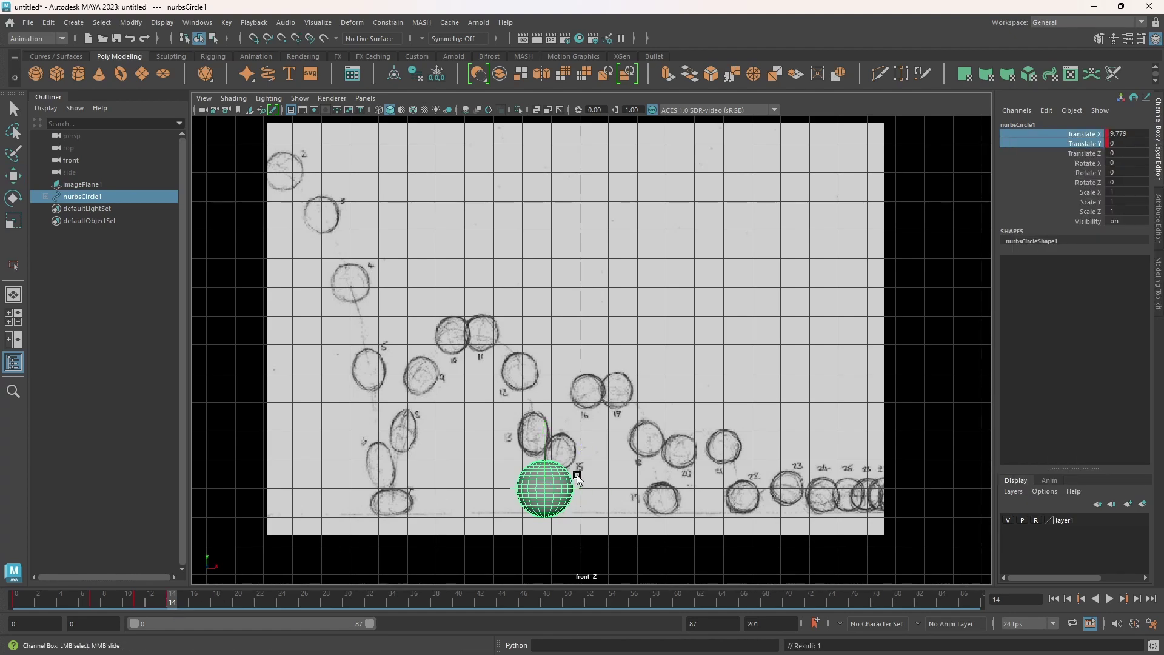
key("w")
middle_click_drag(583, 446, 662, 337)
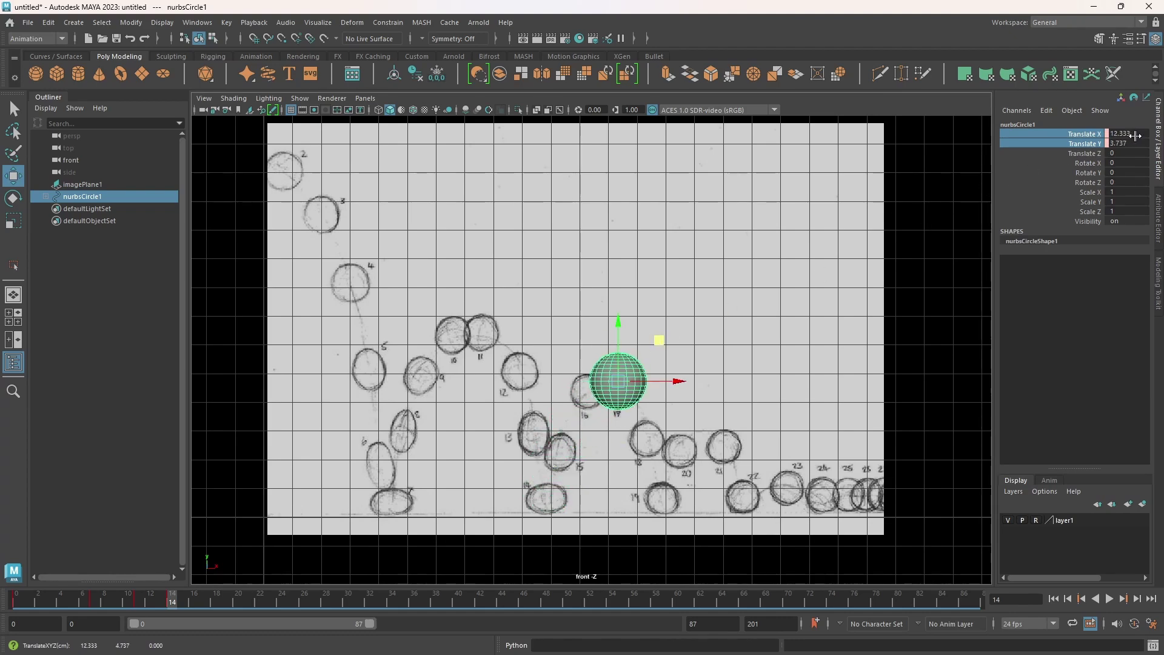
right_click(1061, 143)
left_click(1059, 163)
middle_click_drag(660, 347, 704, 451)
key("ctrl+z")
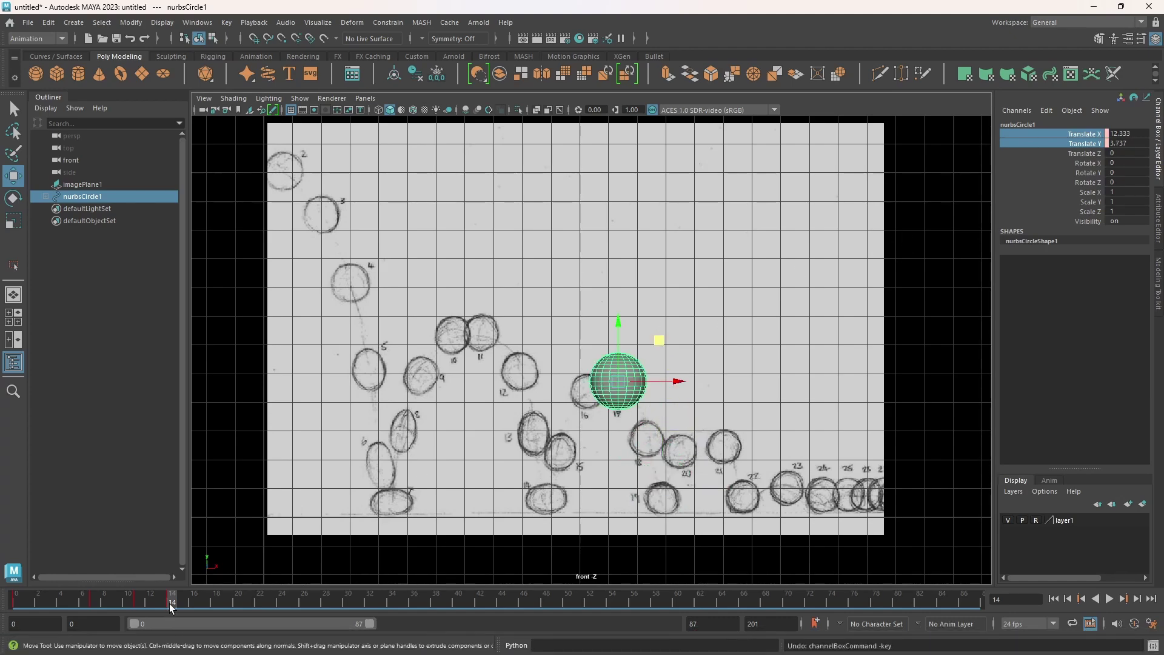
- At frame 17, move the NURBS circle onto drawing 17, about X 12.02 and Y 3.82, and key both translate channels
left_click_drag(171, 607, 209, 604)
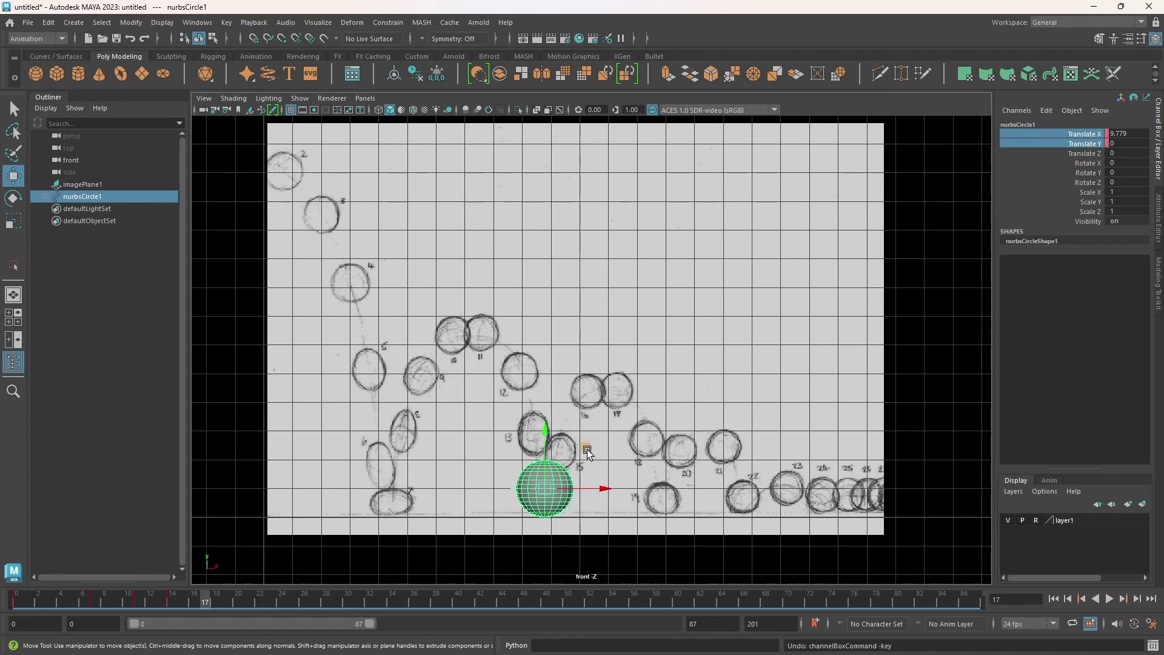
left_click_drag(588, 450, 652, 343)
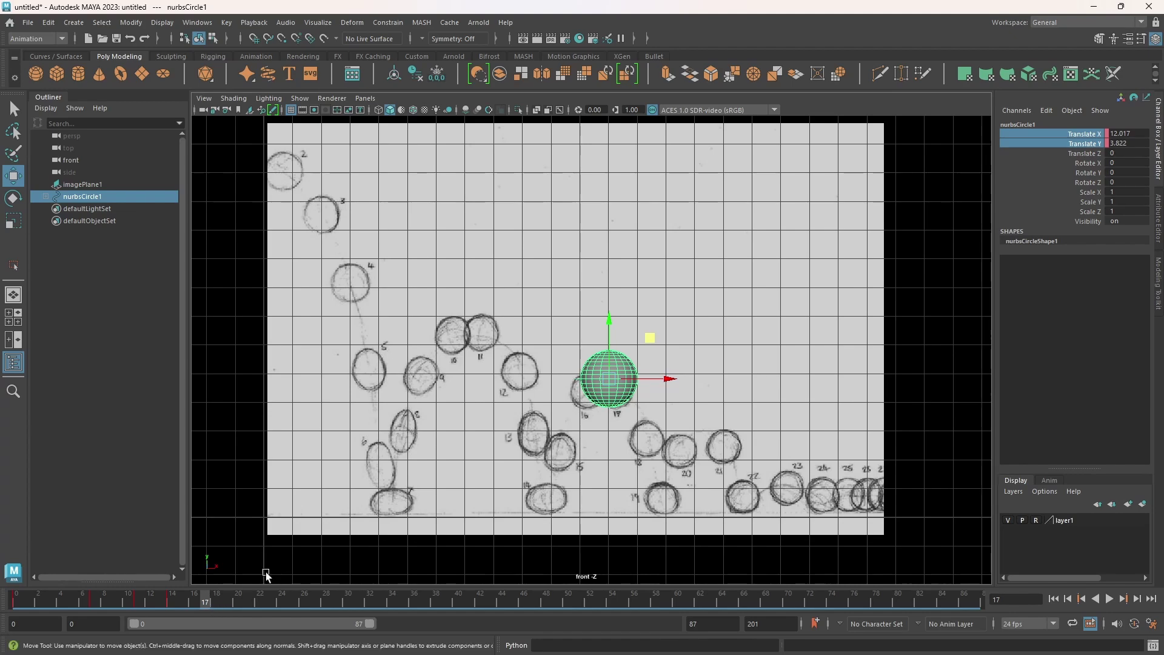
right_click(1092, 141)
left_click(1089, 162)
- At frame 19, place the NURBS circle on drawing 19 at about X 13.83 with Translate Y 0, and key both translate channels
left_click_drag(206, 598, 232, 602)
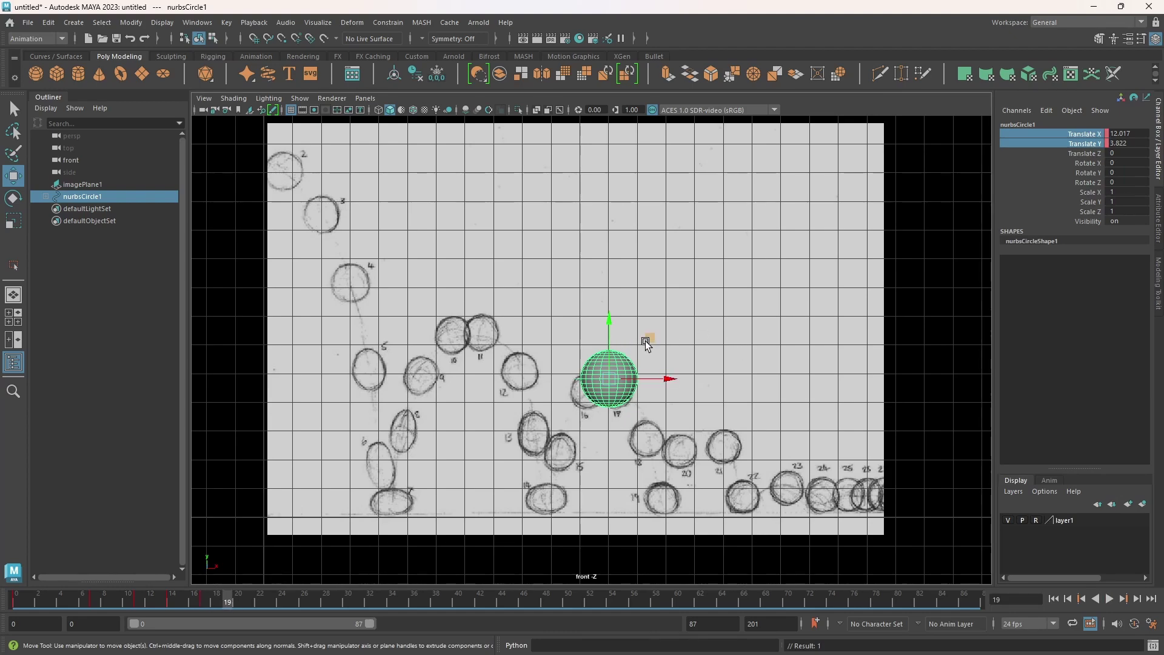
left_click_drag(648, 337, 702, 446)
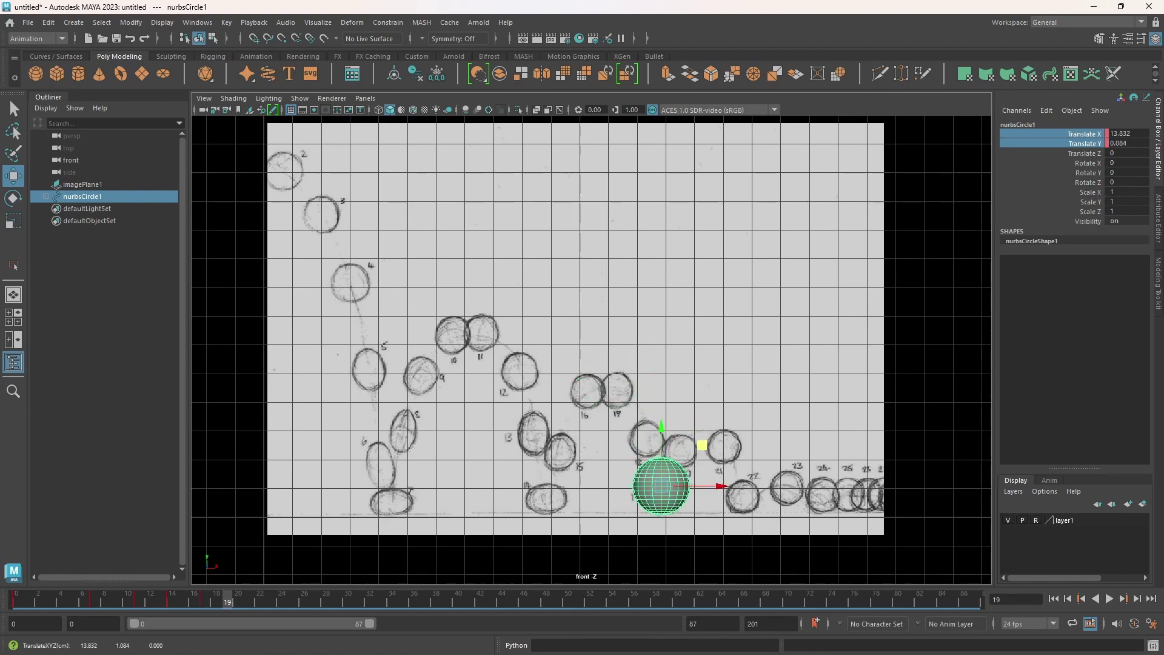
double_click(1139, 143)
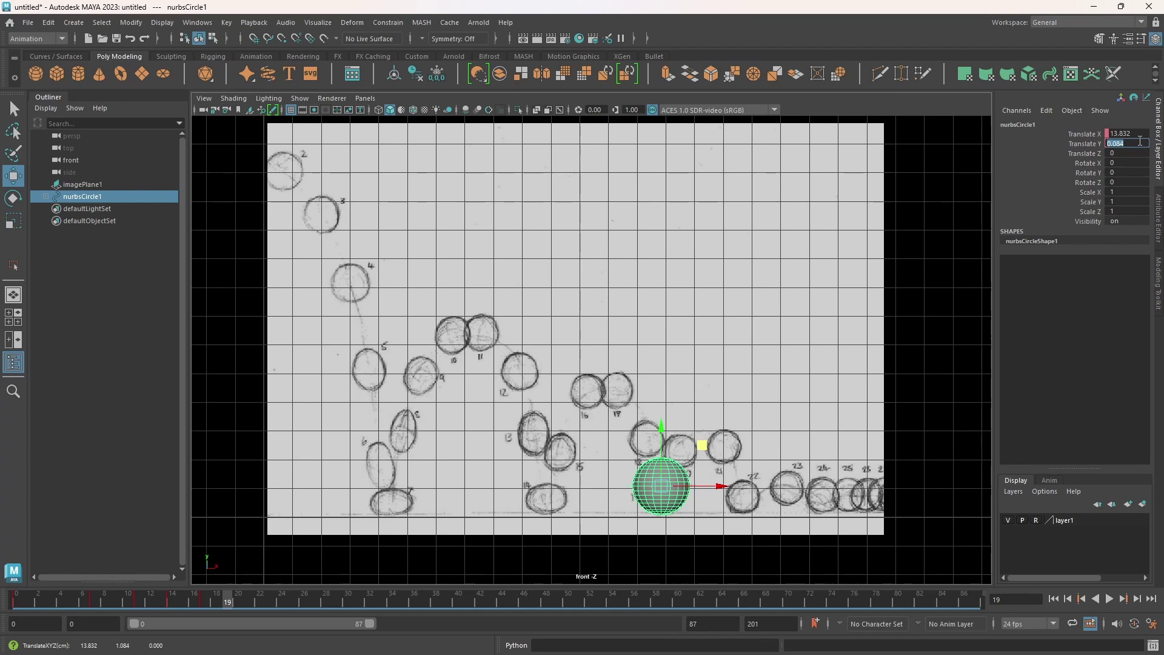
type("0")
key("Return")
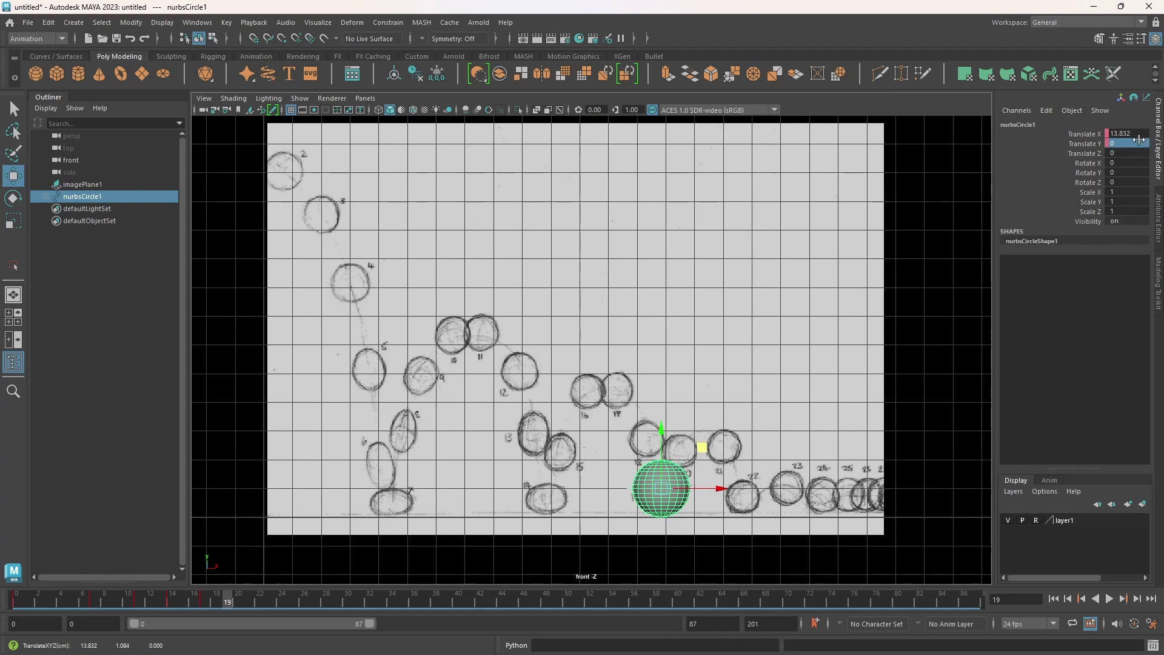
- At frame 21, move the NURBS circle onto drawing 21 and key Translate X and Translate Y
key("alt+period")
key("alt+period")
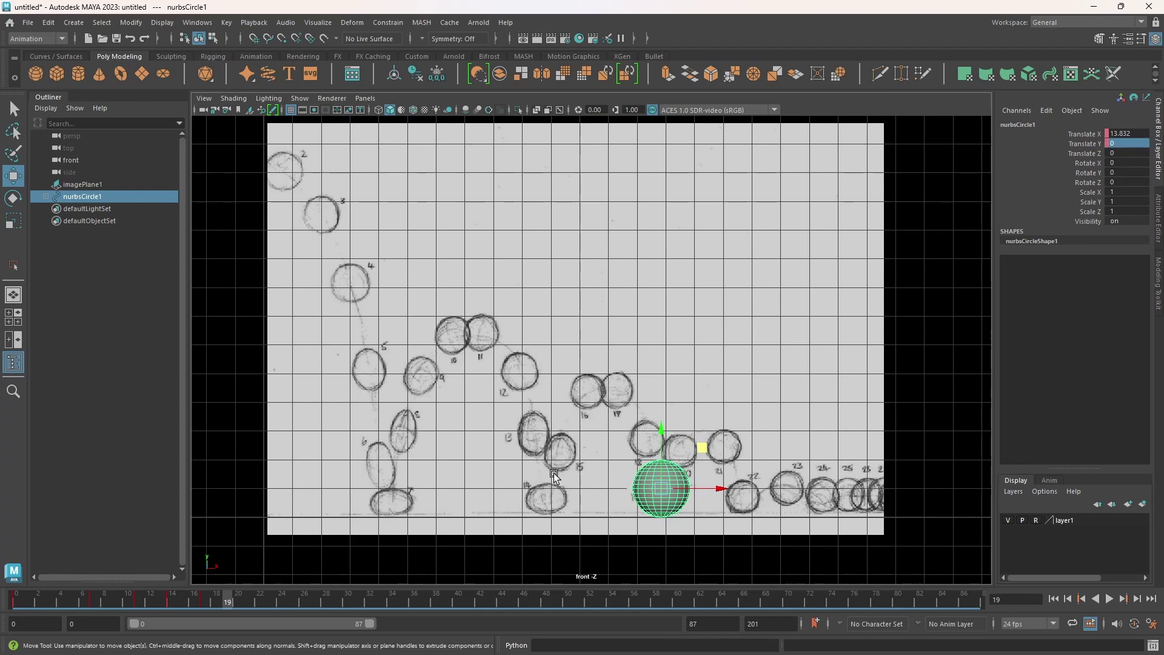
left_click_drag(702, 449, 788, 445)
right_click(1081, 139)
left_click(1082, 164)
- At frame 22, place the NURBS circle on drawing 22 at about X 16.94 with Translate Y 0, and key both translate channels
key("alt+period")
left_click_drag(751, 410, 792, 446)
double_click(1139, 143)
type("0")
key("Return")
left_click_drag(1072, 134, 1069, 144)
right_click(1067, 140)
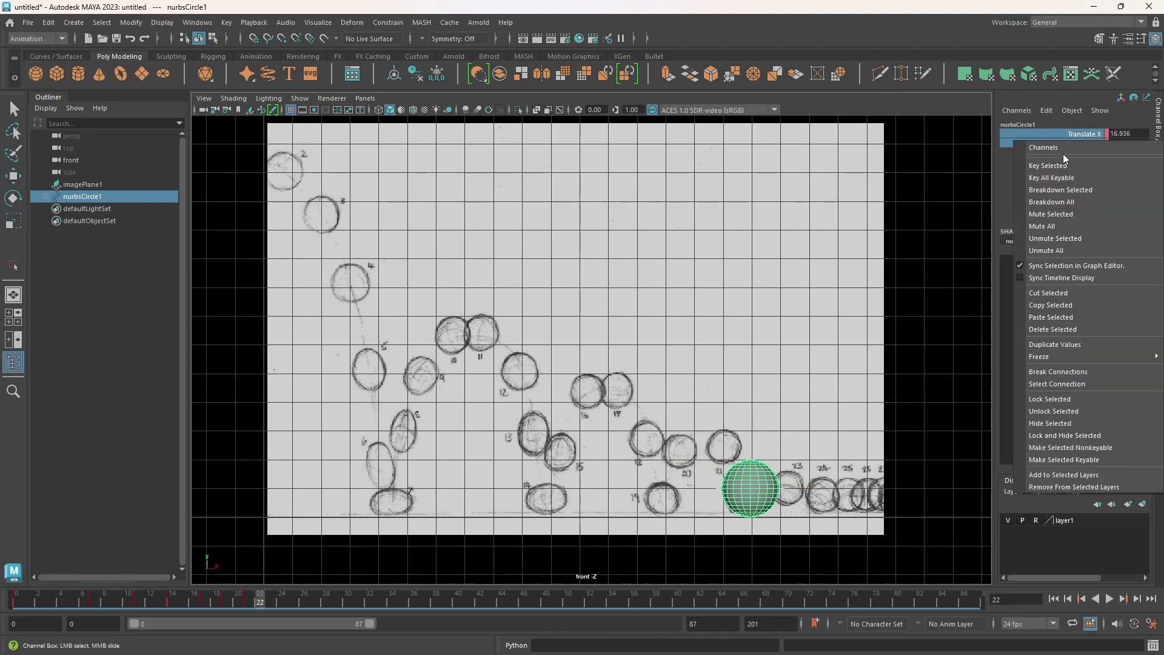
left_click(1065, 164)
- At frame 23, move the NURBS circle onto drawing 23 at about X 18.08, slightly above the ground, and key both translate channels
key("alt+period")
key("w")
left_click_drag(792, 448, 825, 442)
right_click(1077, 143)
left_click(1077, 168)
- At frame 24, place the NURBS circle on drawing 24 at about X 19.51 with Translate Y 0, and key both translate channels
double_click(1136, 143)
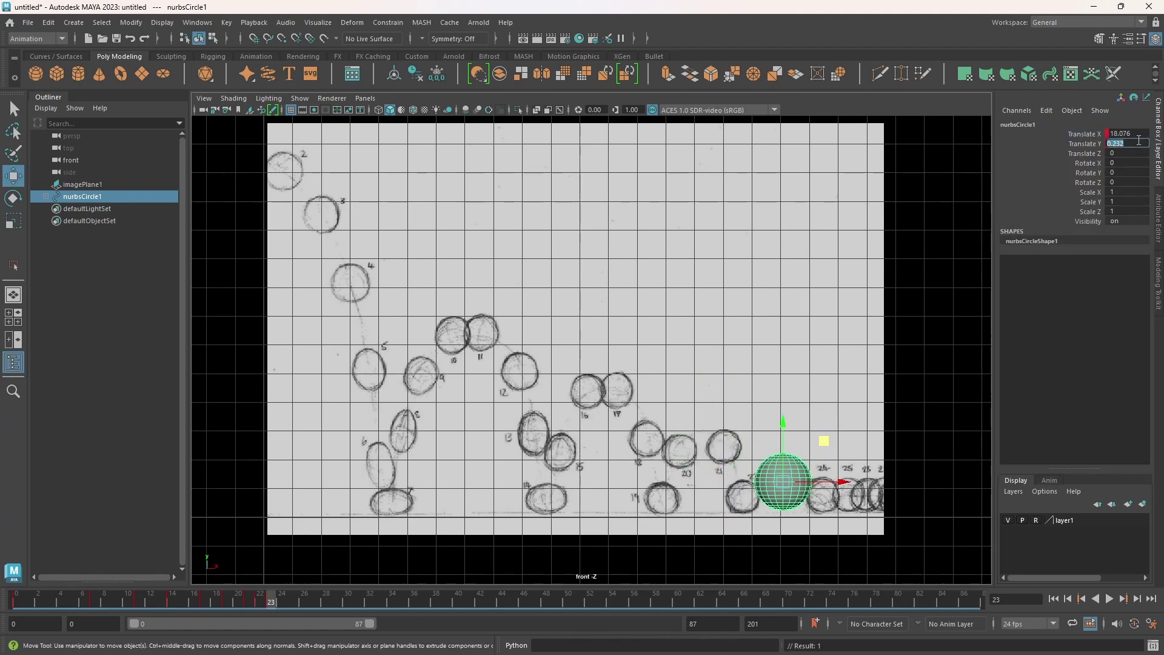
left_click_drag(849, 488, 890, 482)
key("alt+period")
double_click(1136, 143)
type("0")
key("Return")
left_click_drag(1073, 134, 1072, 143)
right_click(1076, 144)
left_click(1077, 168)
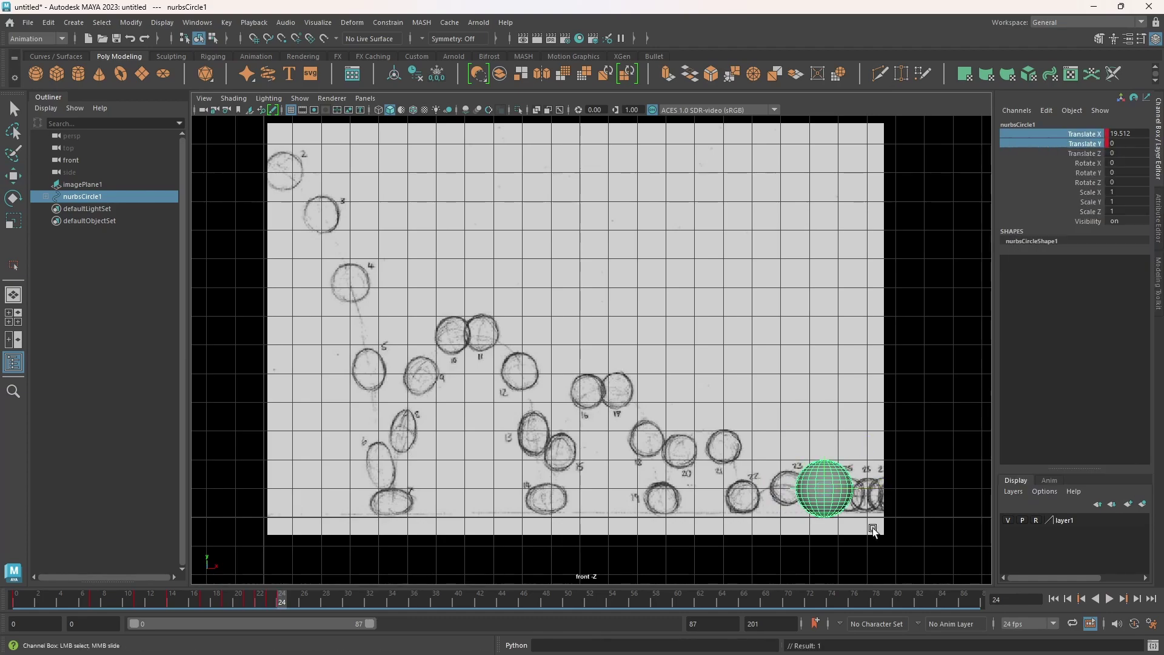
- At frame 30, move the NURBS circle beyond the reference image to about X 23.99 with Translate Y 0, and key both translate channels
key("w")
left_click_drag(882, 489, 980, 469)
key("alt+period")
key("alt+period")
key("alt+period")
key("alt+period")
key("alt+period")
key("alt+period")
left_click_drag(877, 488, 1004, 461)
right_click(1077, 143)
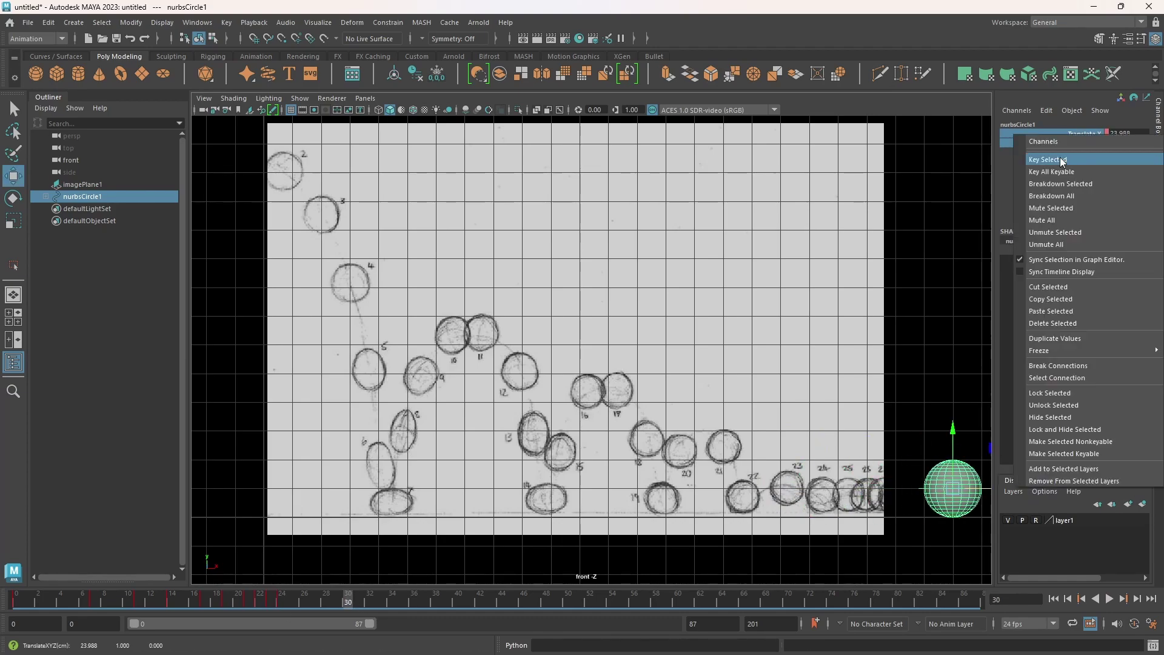
left_click(1078, 168)
- Play the bounce animation from the first frame, stop playback and return to frame 0
scroll(735, 521, "down", 2)
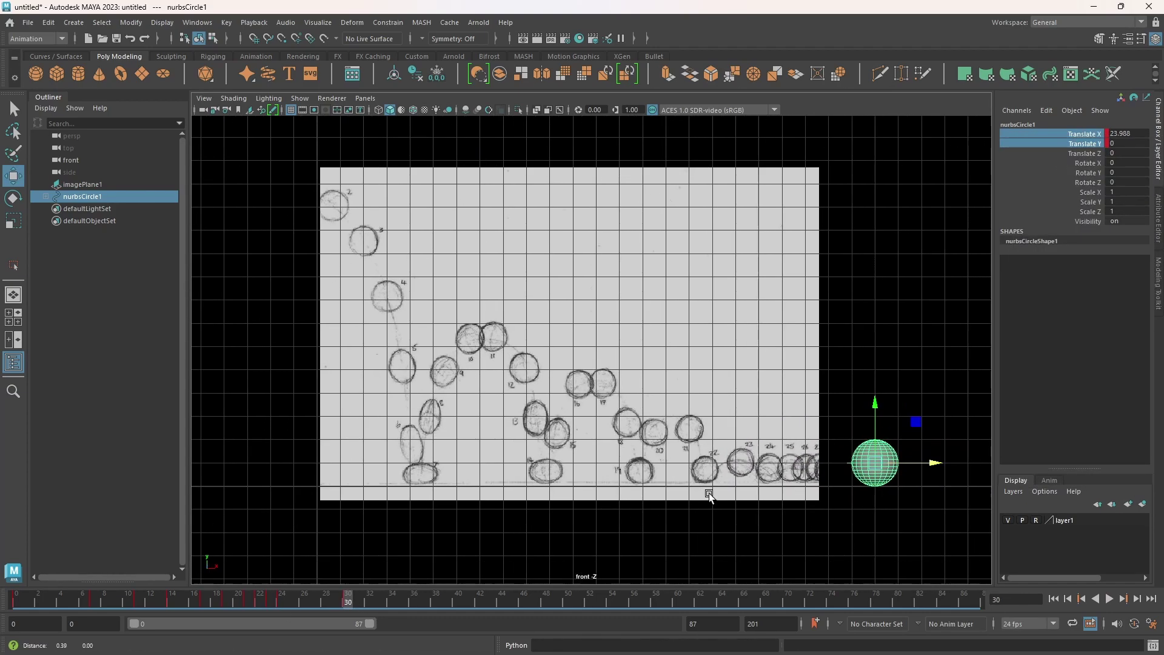
mouse_move(709, 493)
middle_mouse_down("alt")
mouse_move(665, 484)
mouse_move(715, 485)
middle_mouse_up("alt")
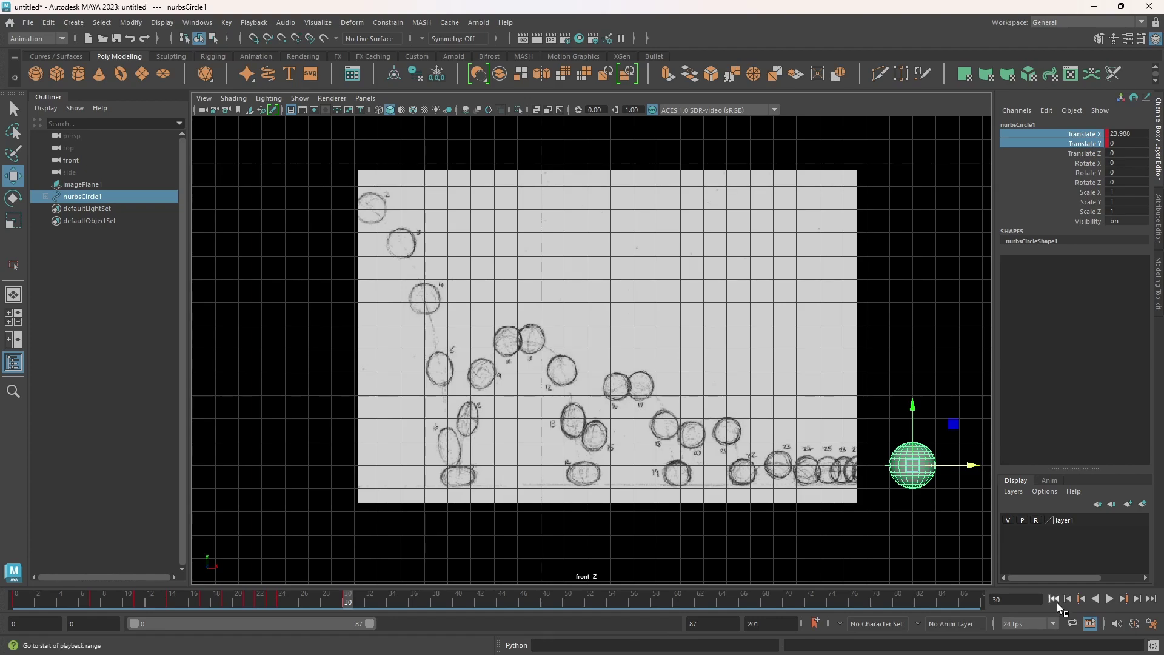
left_click(1057, 603)
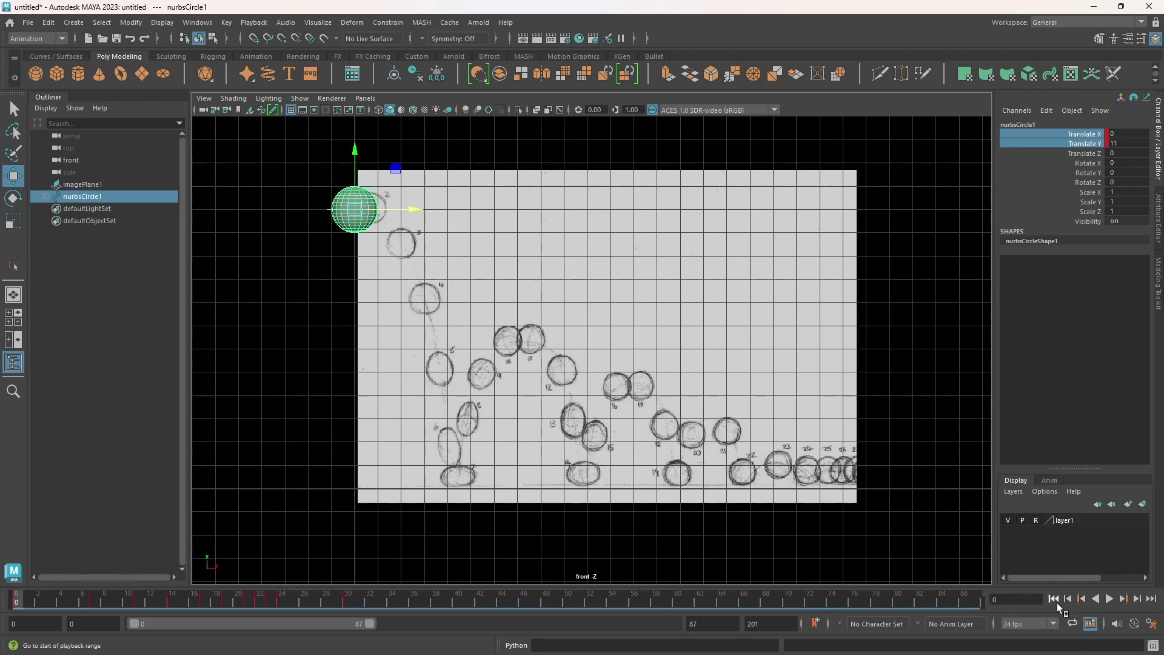
left_click(1110, 601)
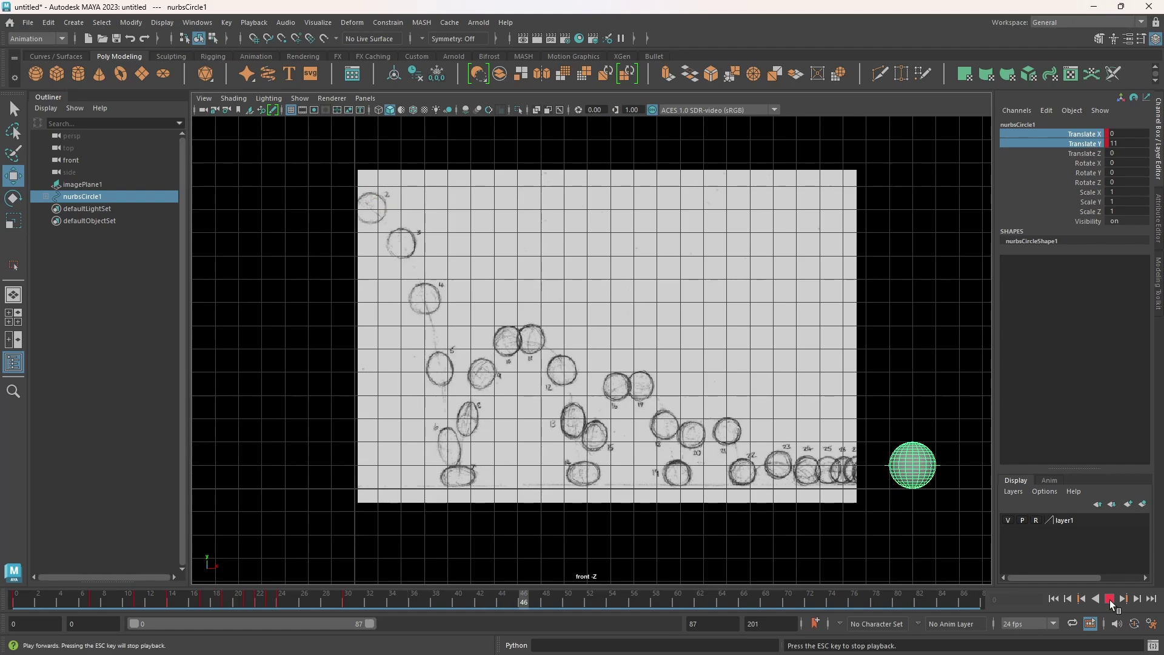
left_click(1110, 600)
left_click(1057, 603)
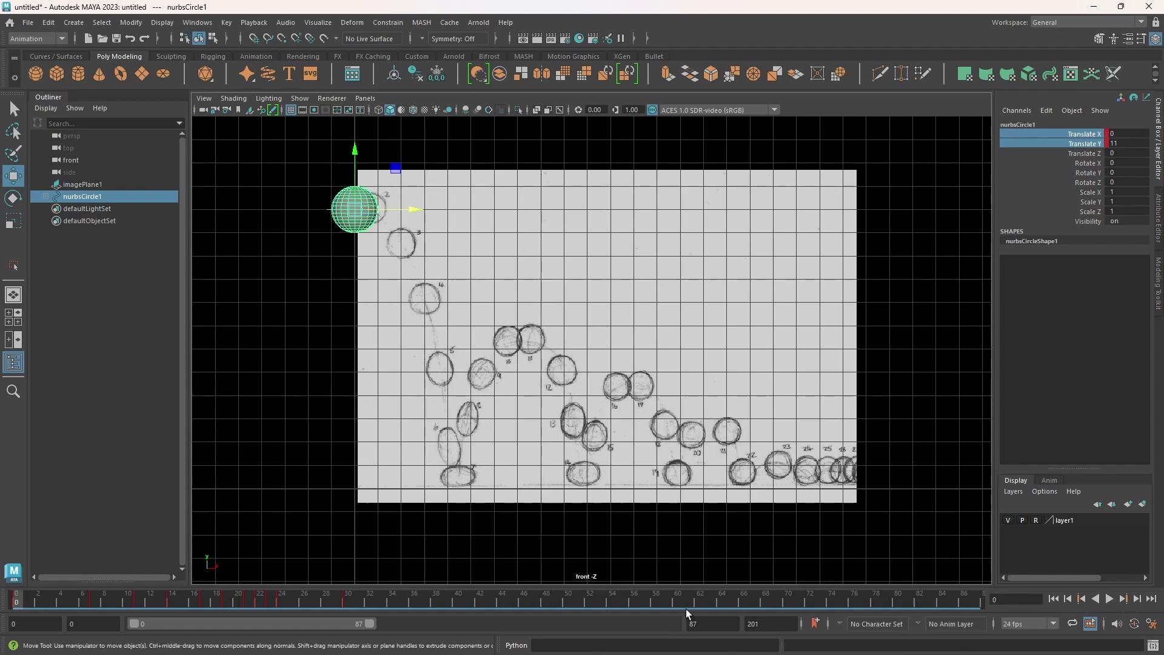
- Set the end of the playback range to frame 30, where the last key sits
left_click(347, 606)
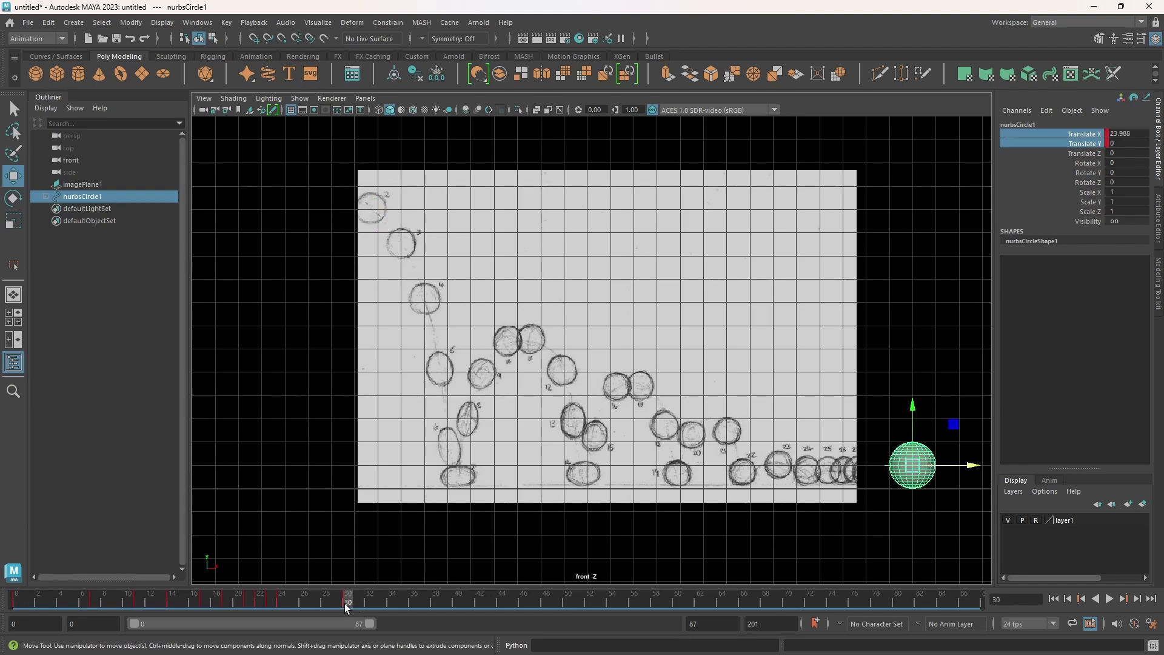
left_click(713, 625)
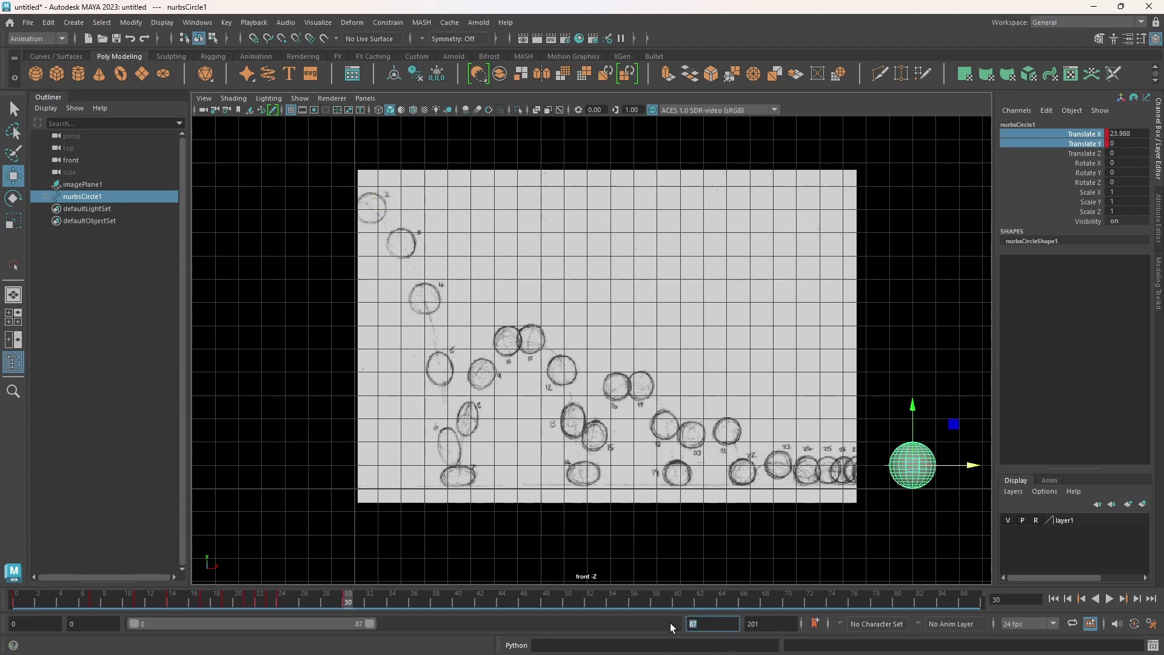
type("30")
key("Return")
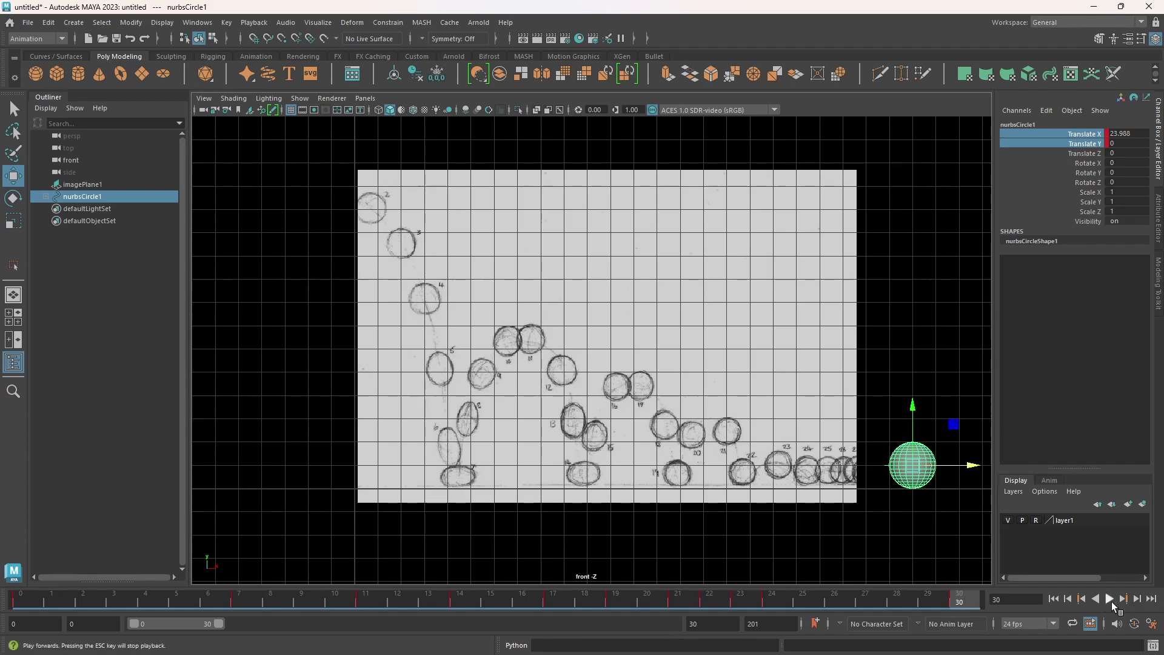
- Play the shortened animation range to review the bounce, then stop and go back to frame 0
left_click(1110, 599)
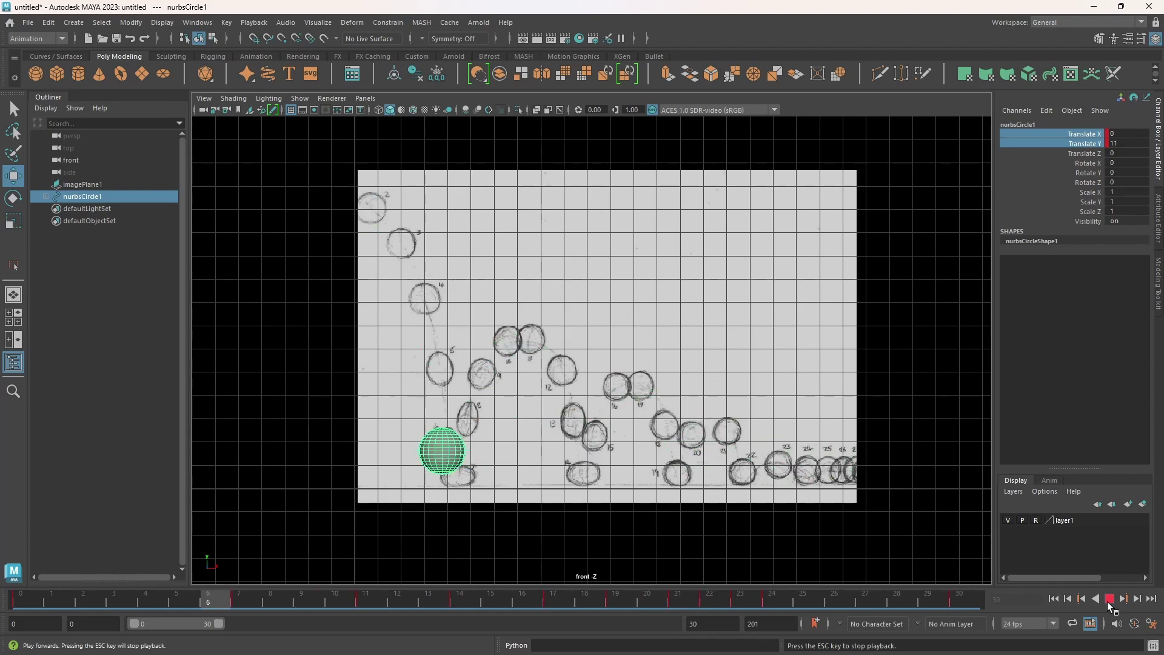
left_click(1110, 598)
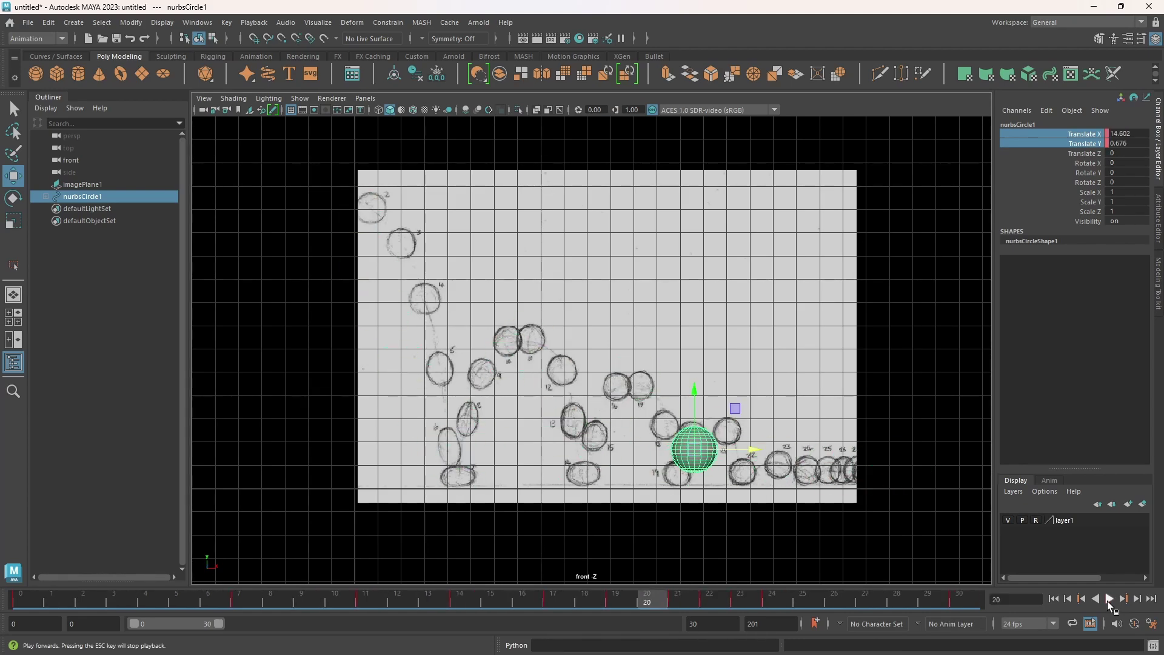
left_click(1054, 599)
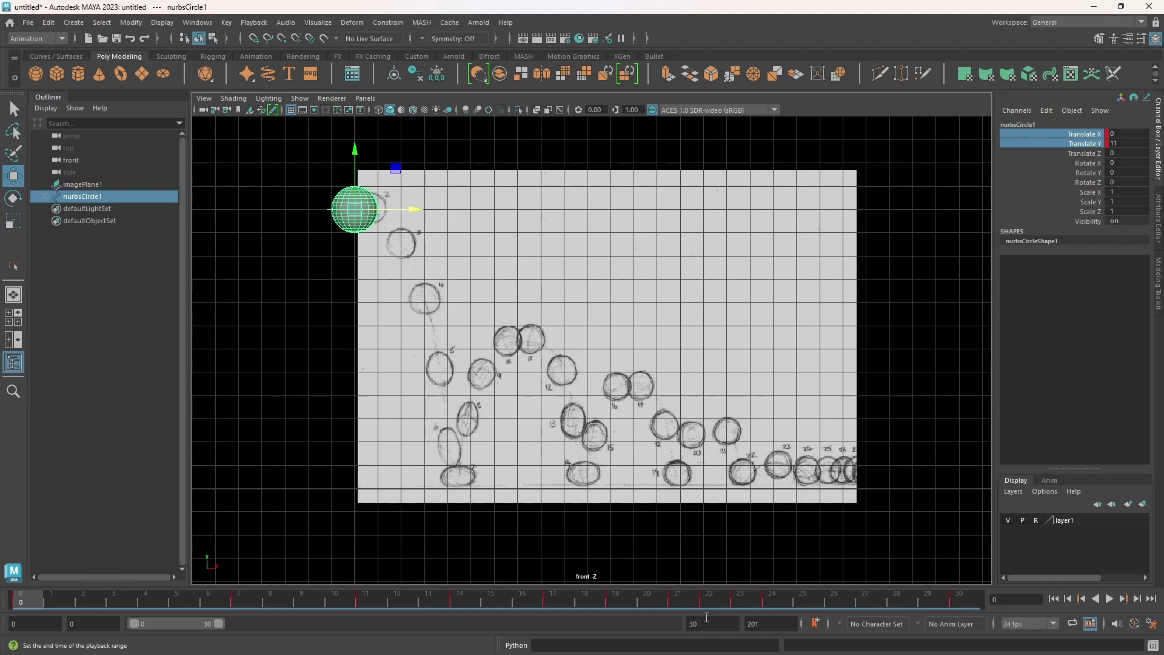
- Set the end of the playback range to frame 120
left_click(708, 625)
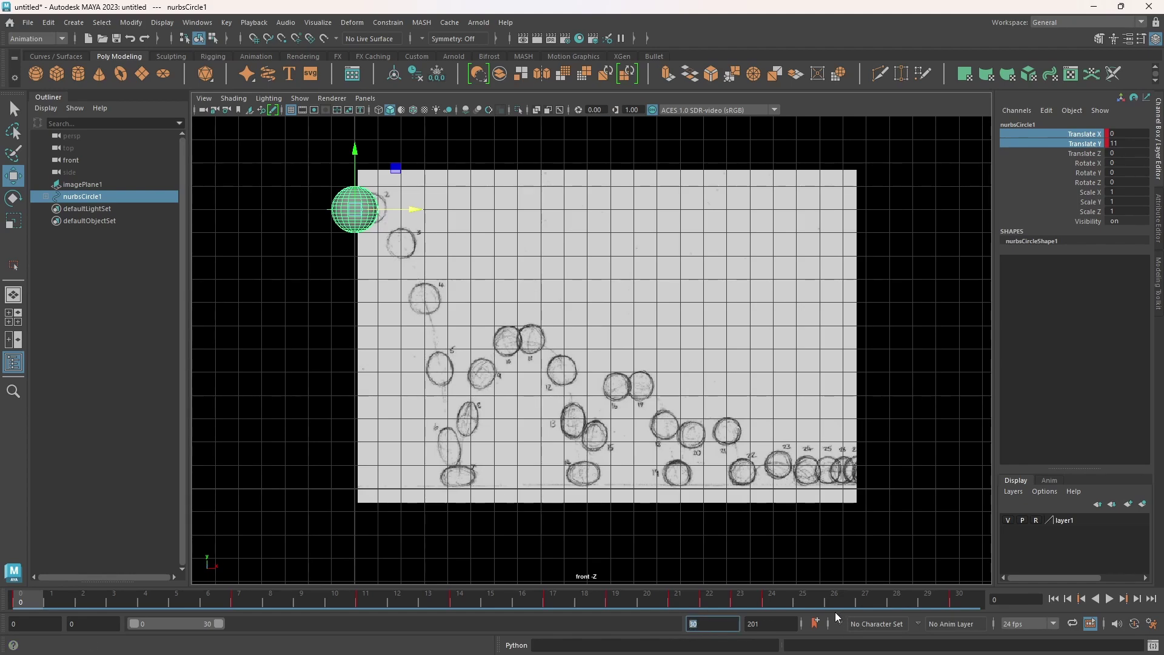
type("120")
key("Return")
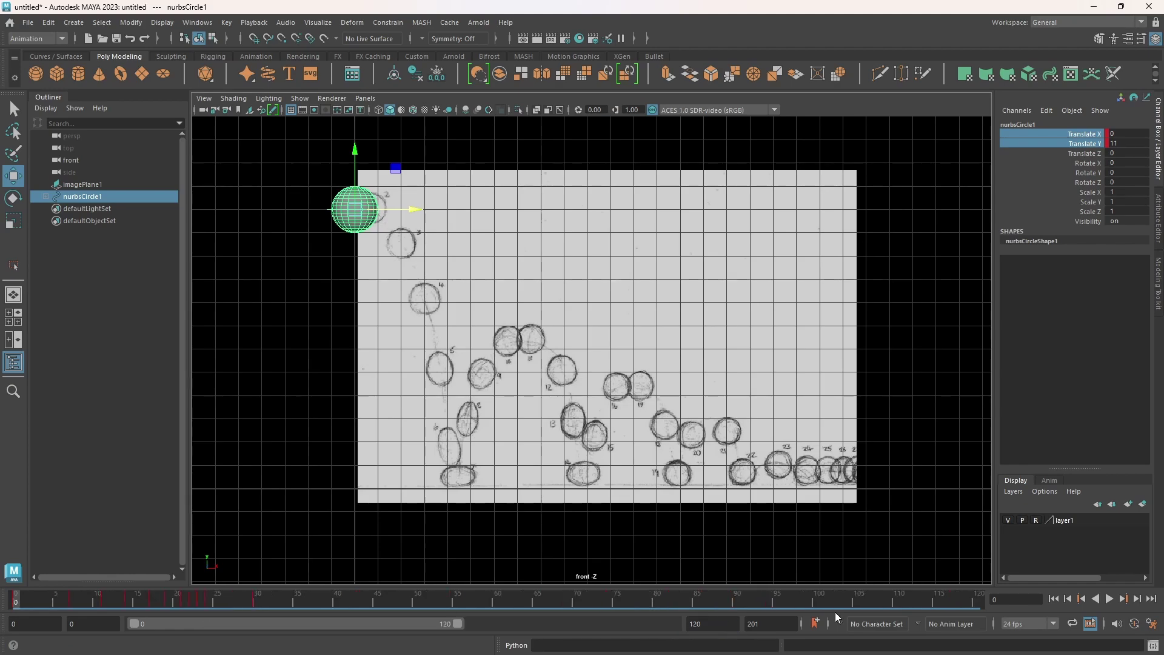
left_click(188, 22)
mouse_move(228, 108)
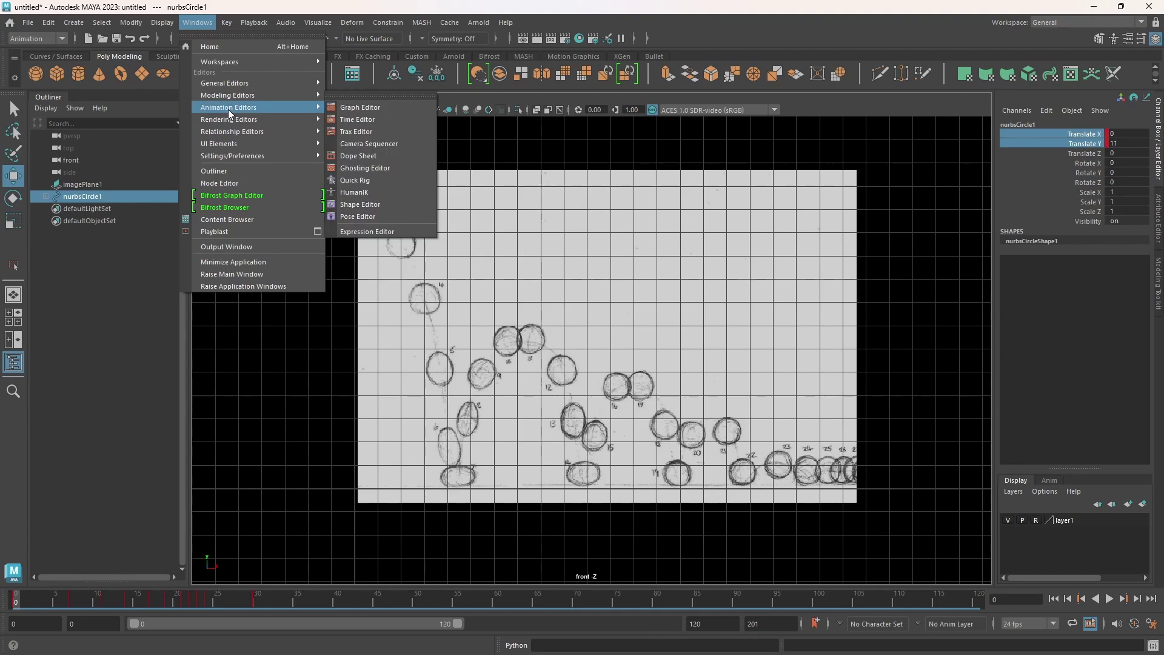
left_click(363, 110)
left_click_drag(368, 141, 546, 243)
left_click(690, 240)
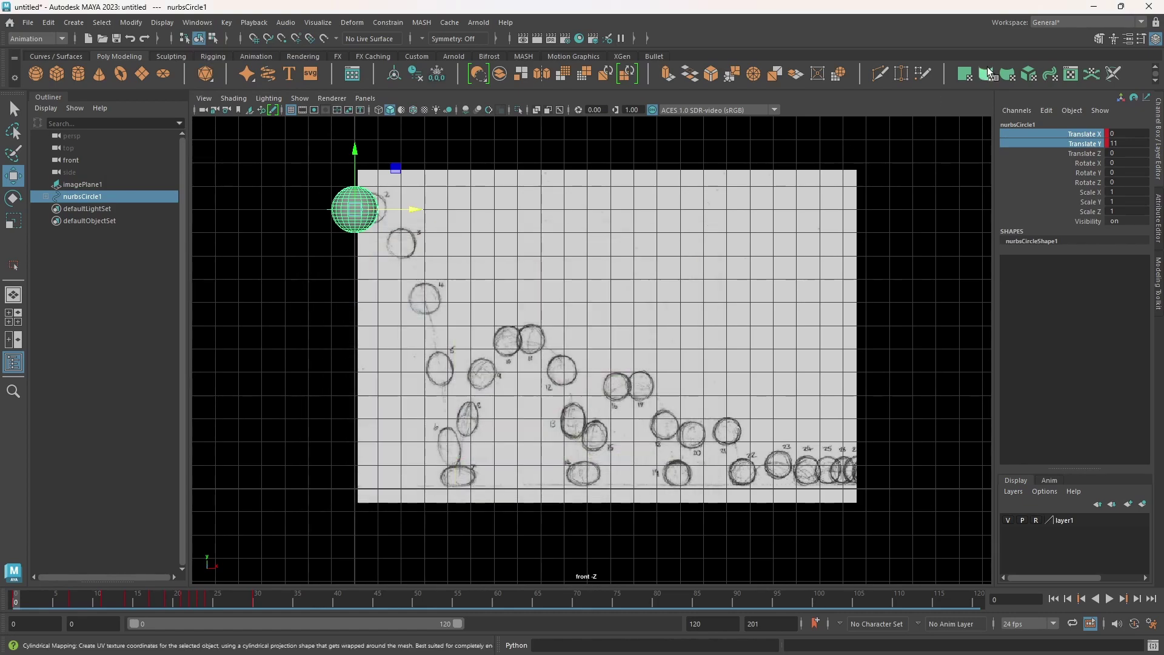
- Switch to the Animation workspace and enlarge its docked Graph Editor to show the circle's curves
left_click(1062, 23)
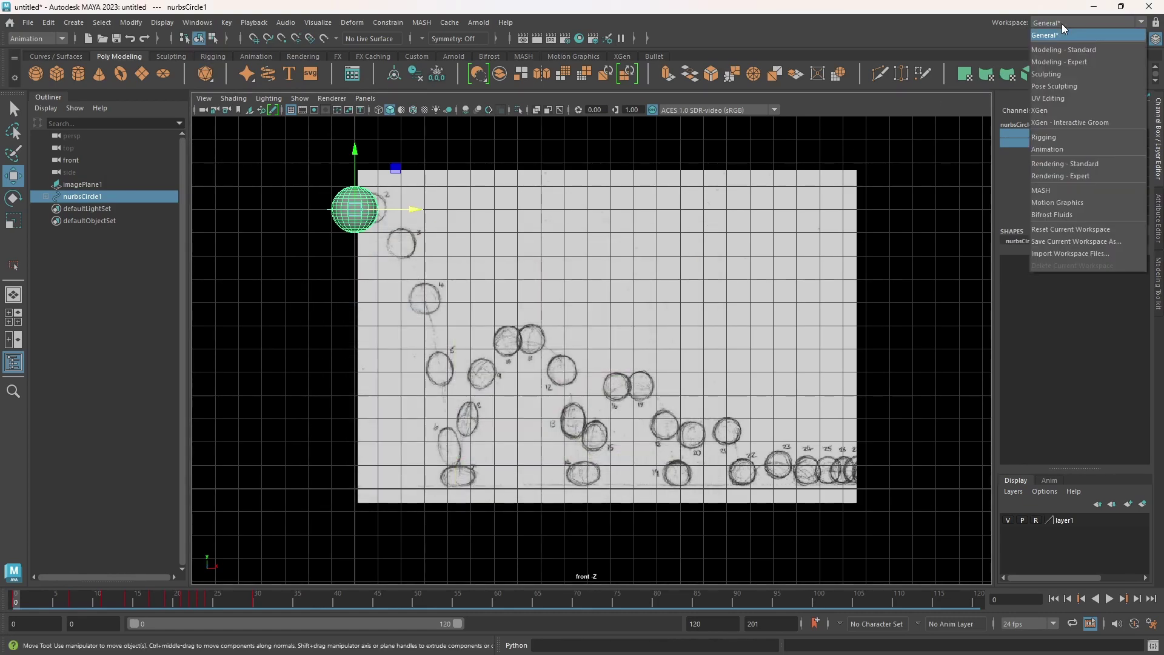
left_click(1072, 150)
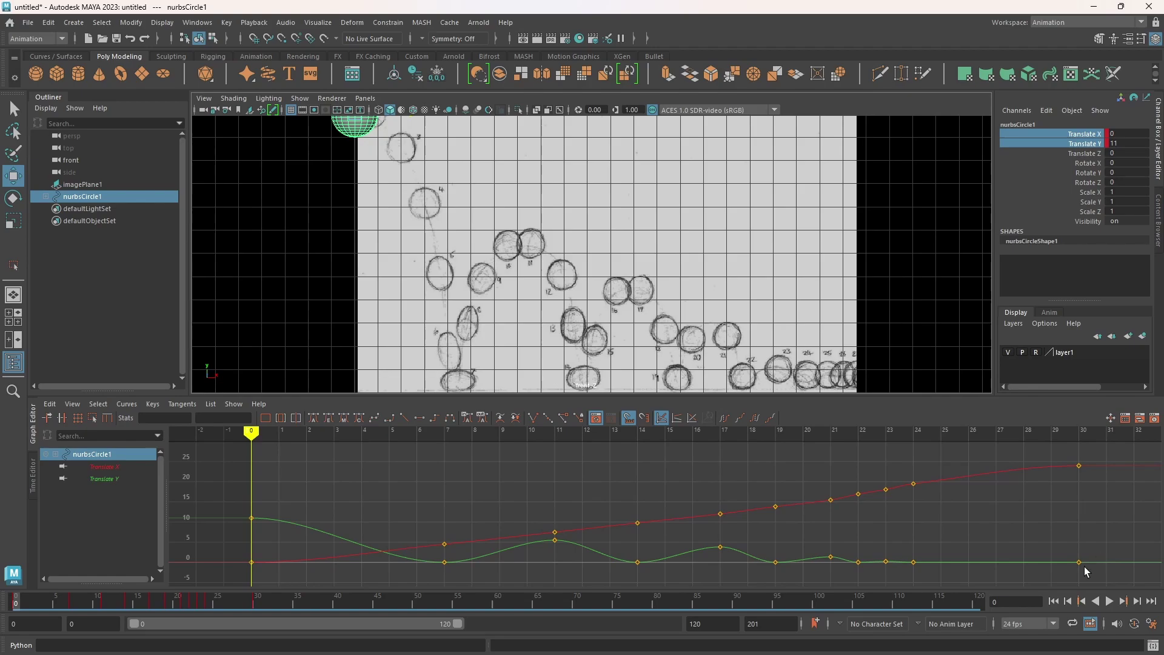
scroll(676, 260, "down", 3)
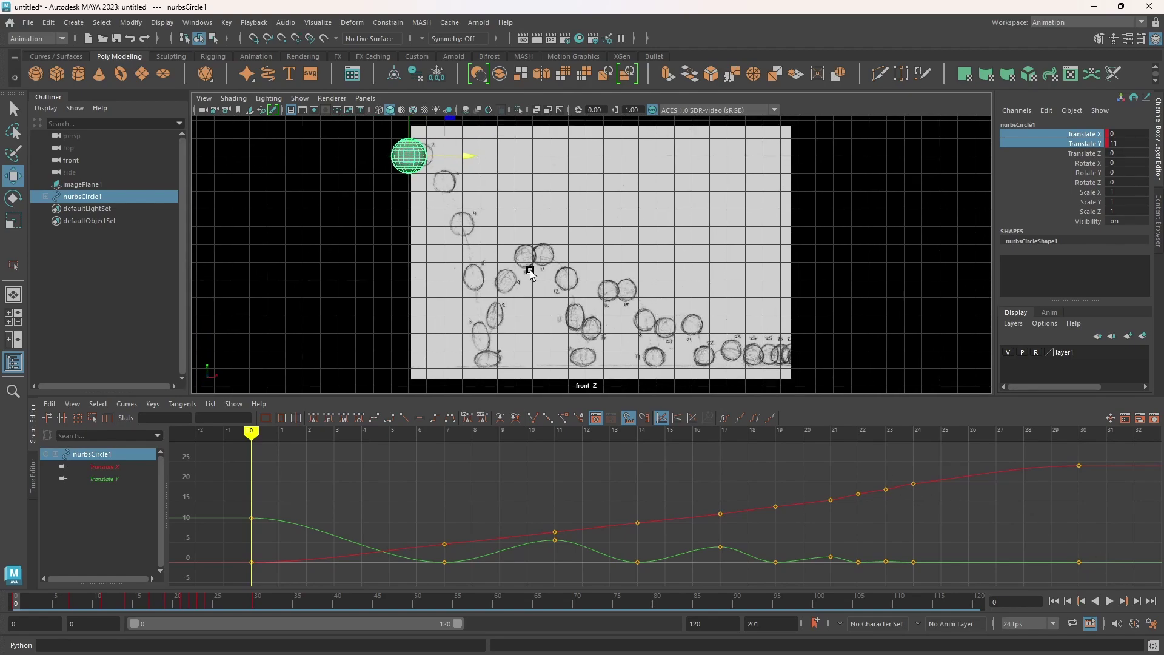
left_click_drag(601, 397, 602, 354)
right_click_drag(735, 463, 708, 479, "alt")
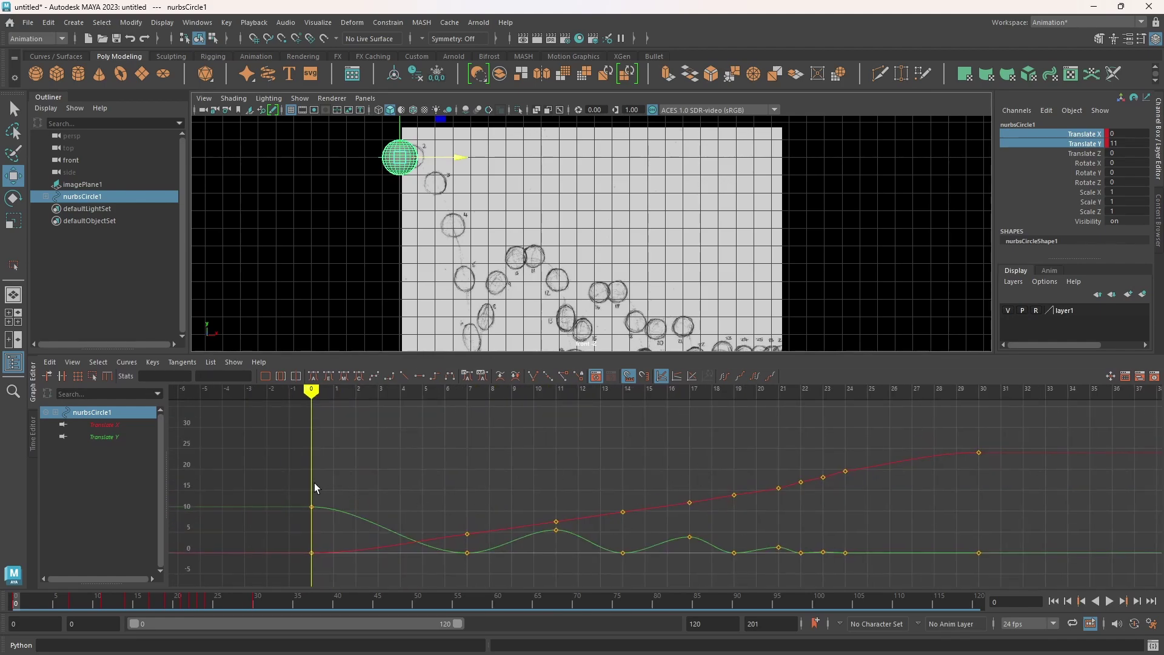
- Isolate the NURBS circle's Translate Y curve in the Graph Editor with the whole curve in view
left_click(108, 433)
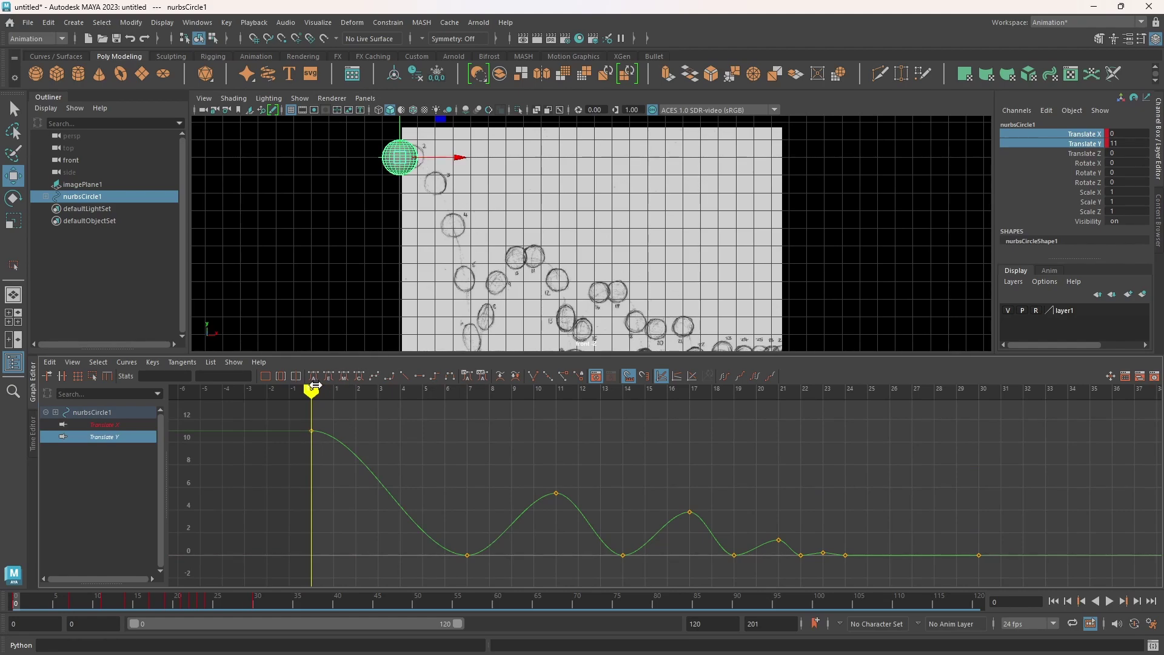
mouse_move(311, 390)
left_mouse_down()
mouse_move(465, 390)
mouse_move(490, 419)
mouse_move(550, 412)
mouse_move(973, 469)
mouse_move(282, 421)
mouse_move(321, 418)
left_mouse_up()
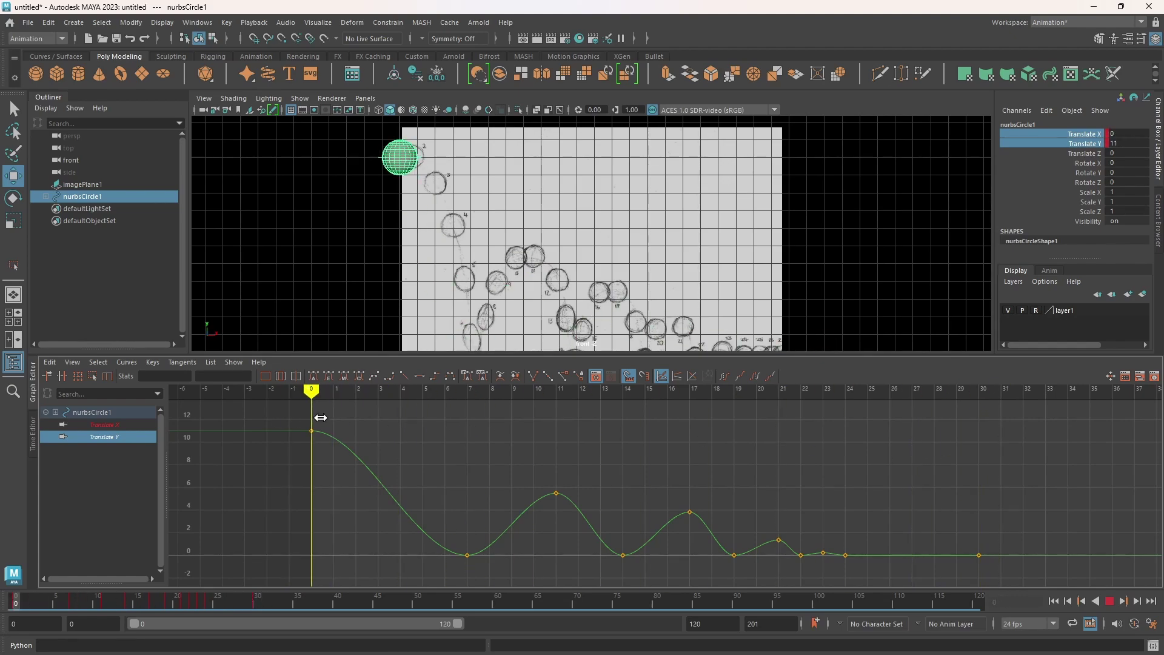
scroll(912, 496, "down", 3)
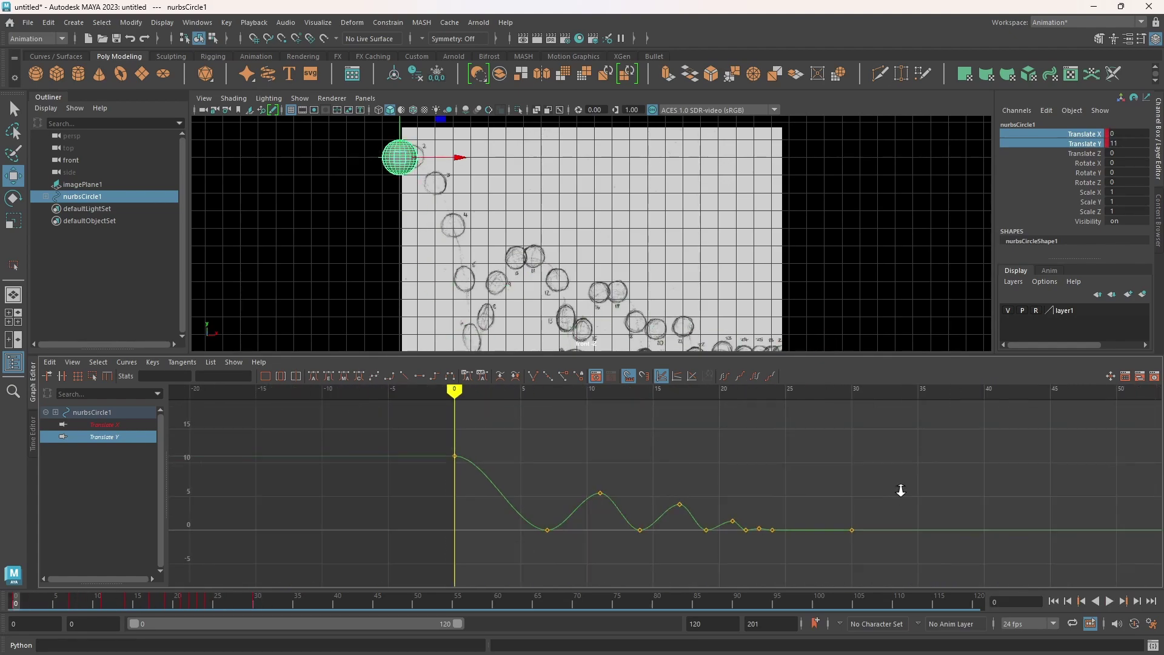
- Show the circle's Translate X and Translate Y curves together and box-select all their keys with the Region tool
middle_click_drag(902, 488, 824, 490, "alt")
left_click(133, 426)
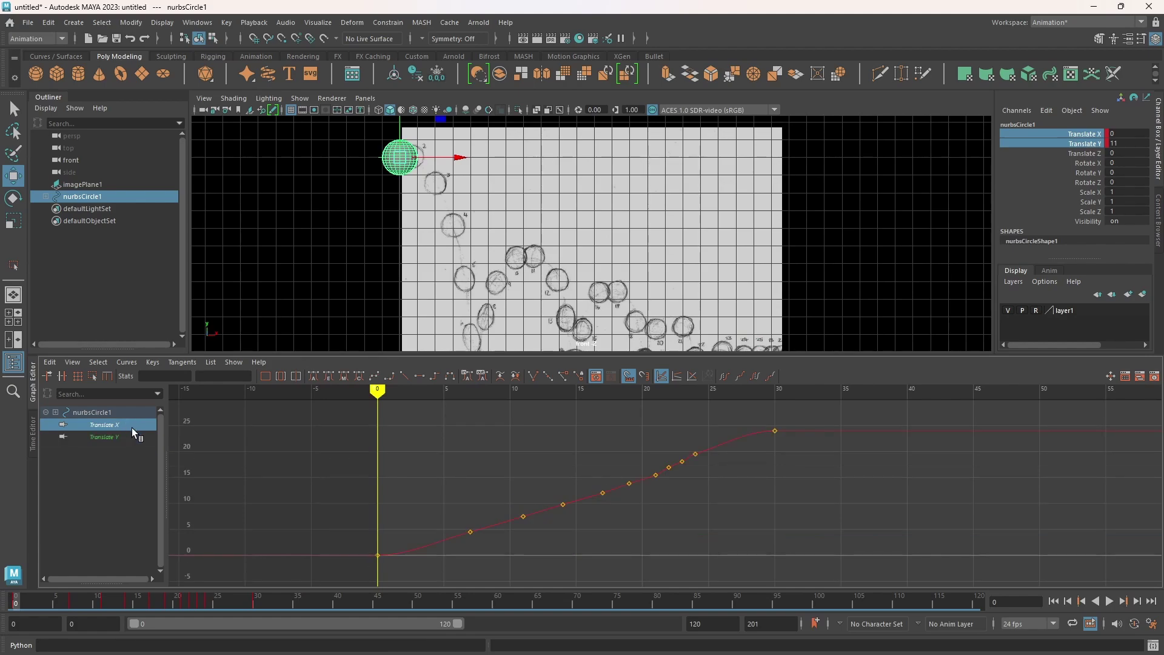
left_click(133, 435, "shift")
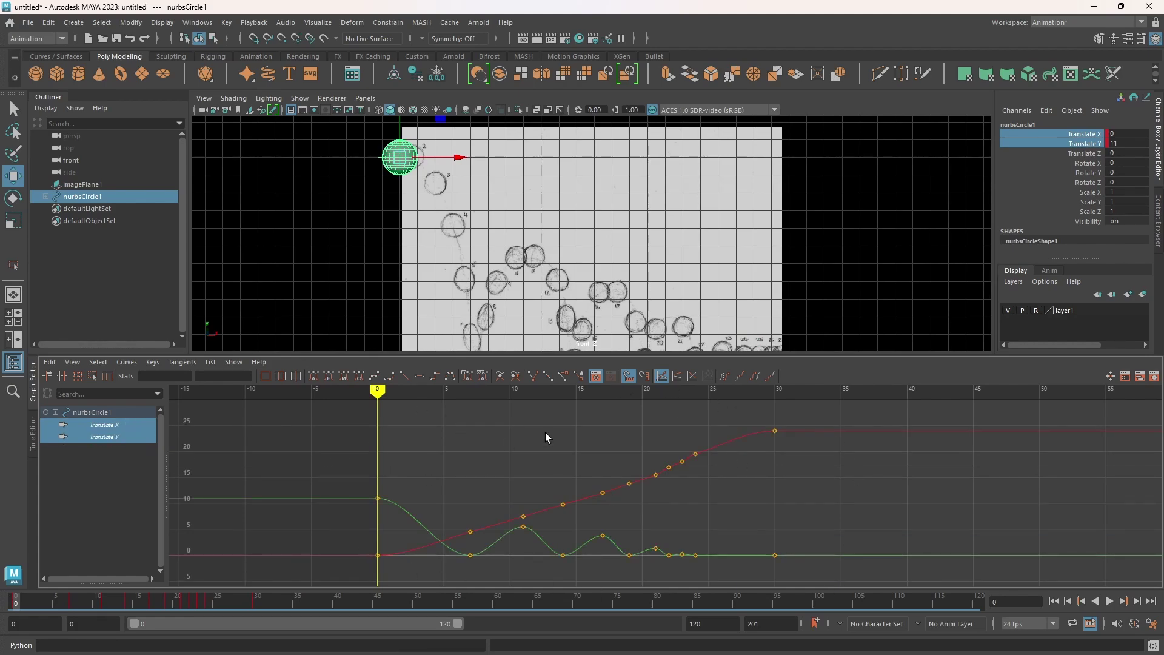
left_click(91, 376)
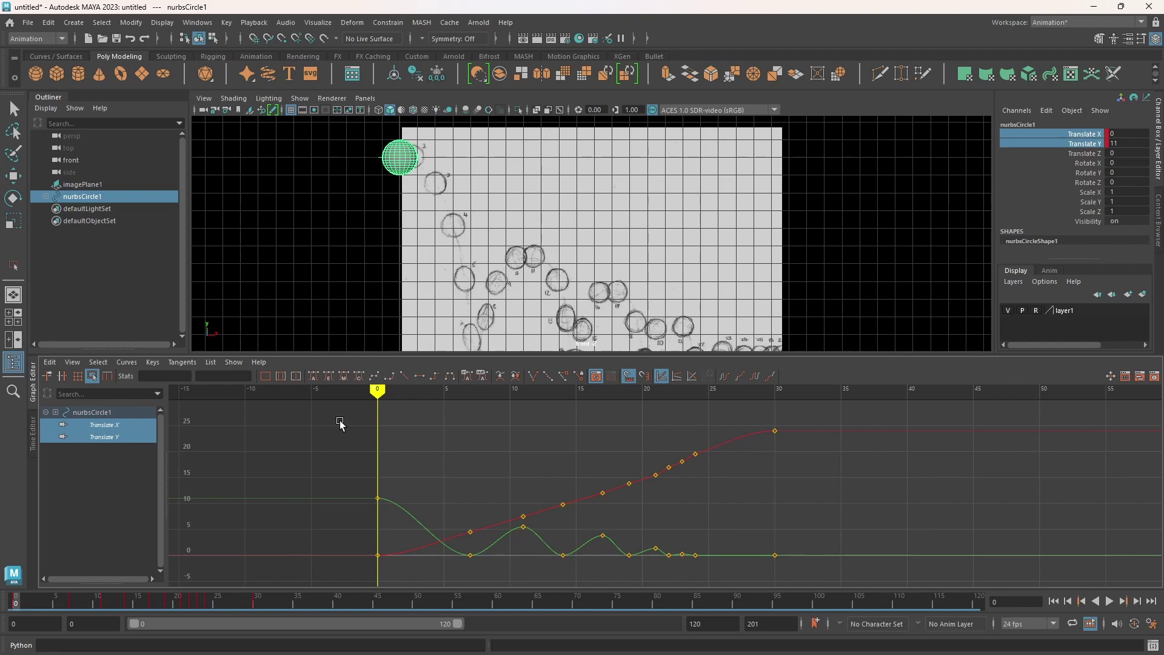
left_click_drag(344, 417, 827, 575)
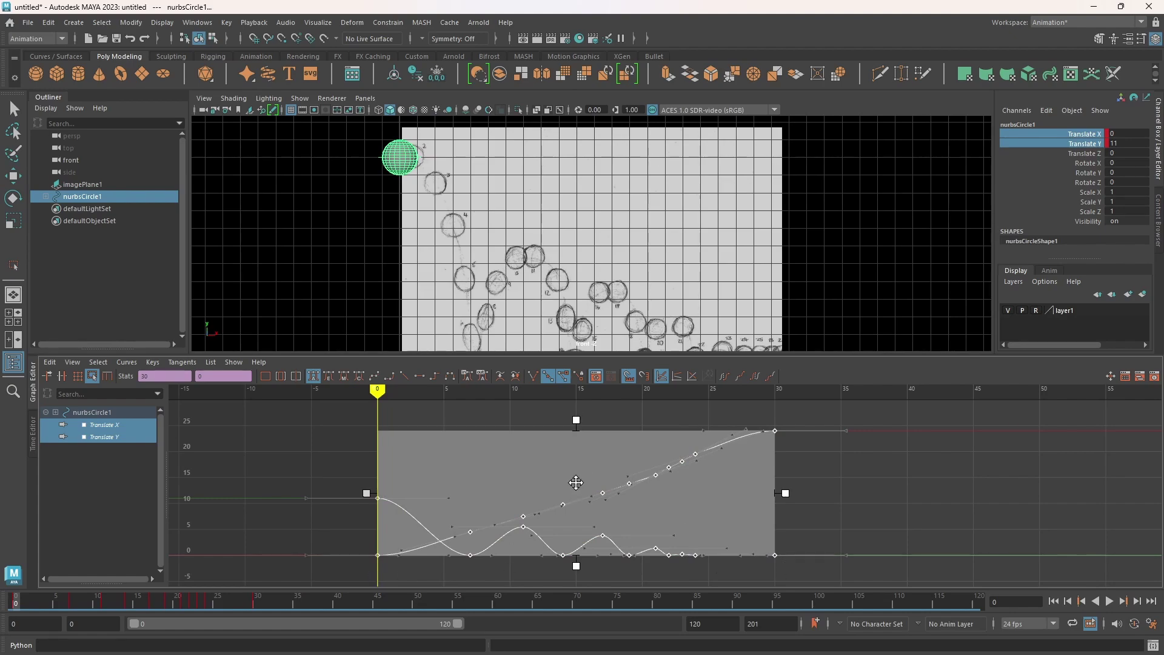
left_click_drag(576, 485, 717, 449)
key("ctrl+z")
key("ctrl+z")
key("ctrl+z")
- Stretch the selected Translate X and Y keys in time so the last ones fall on frame 87
left_click_drag(787, 493, 1045, 469)
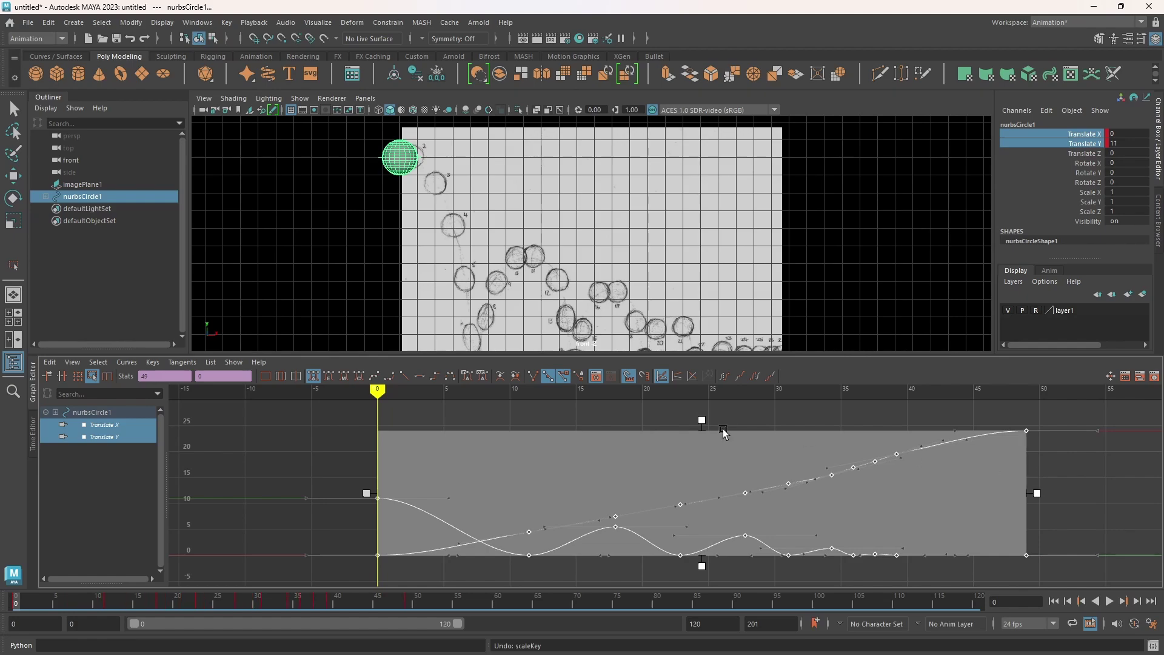
left_click_drag(703, 419, 699, 355)
key("ctrl+z")
key("f")
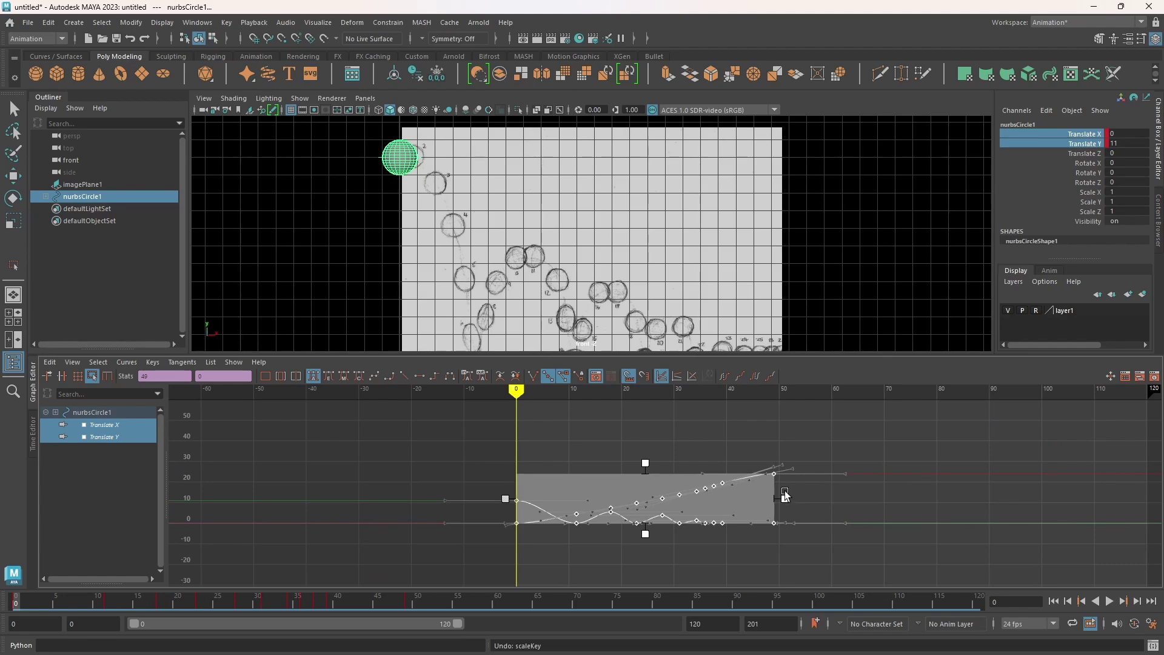
left_click_drag(785, 496, 985, 497)
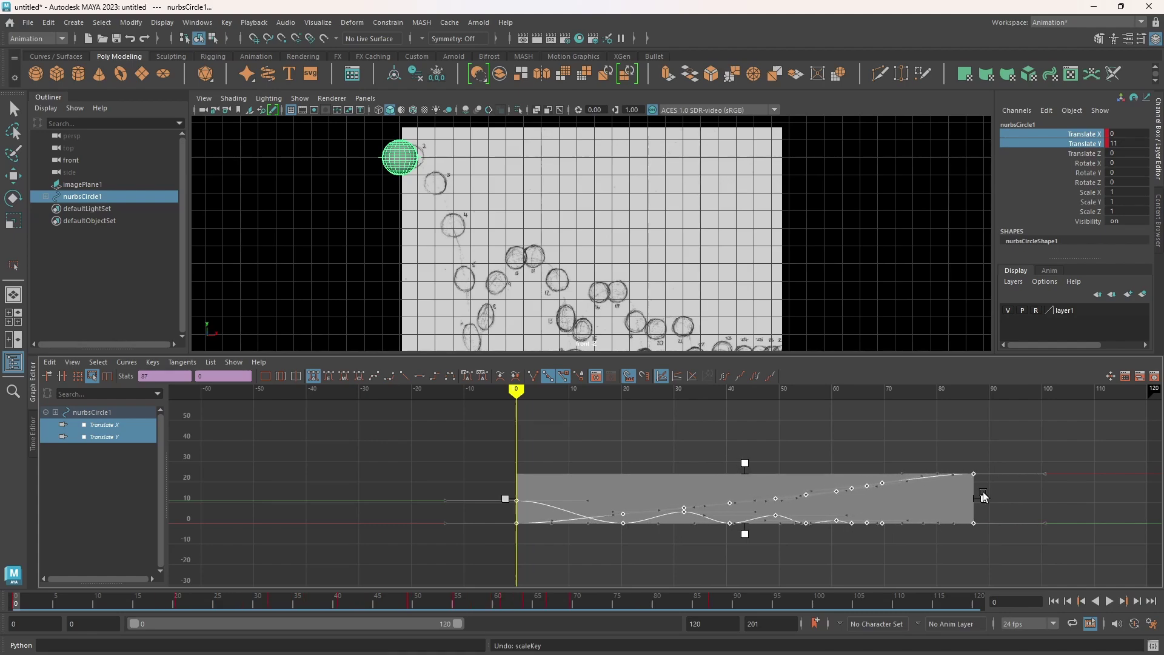
- Play the slowed bounce with the whole reference drawing in view, then stop and return to frame 0
left_click(1109, 601)
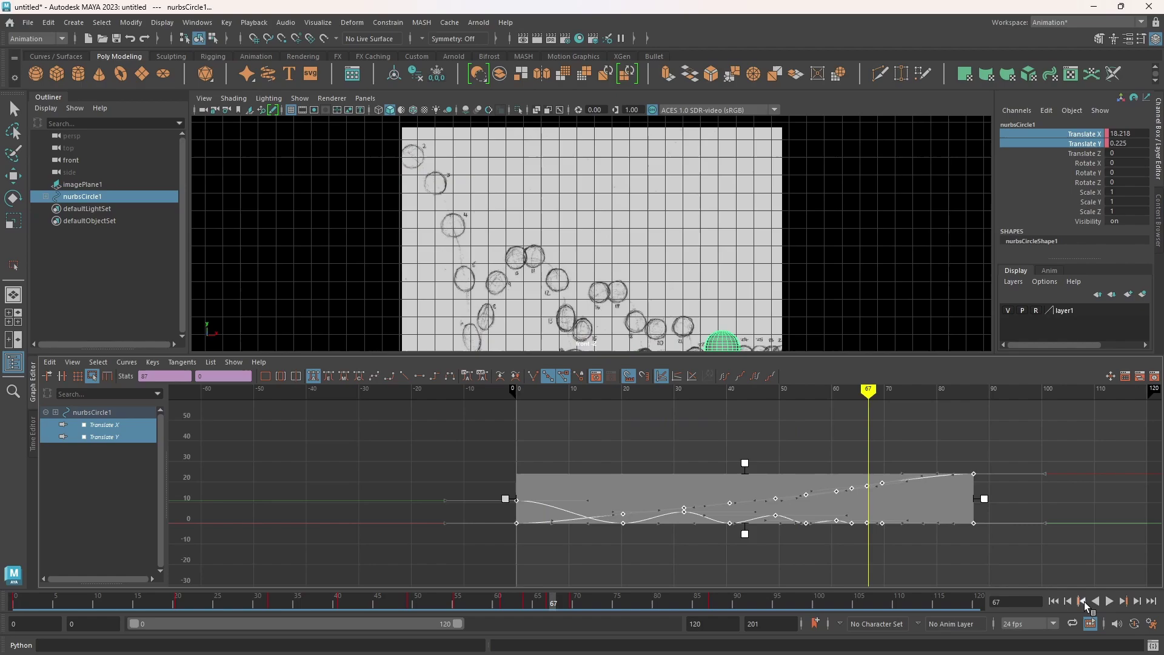
left_click(1053, 601)
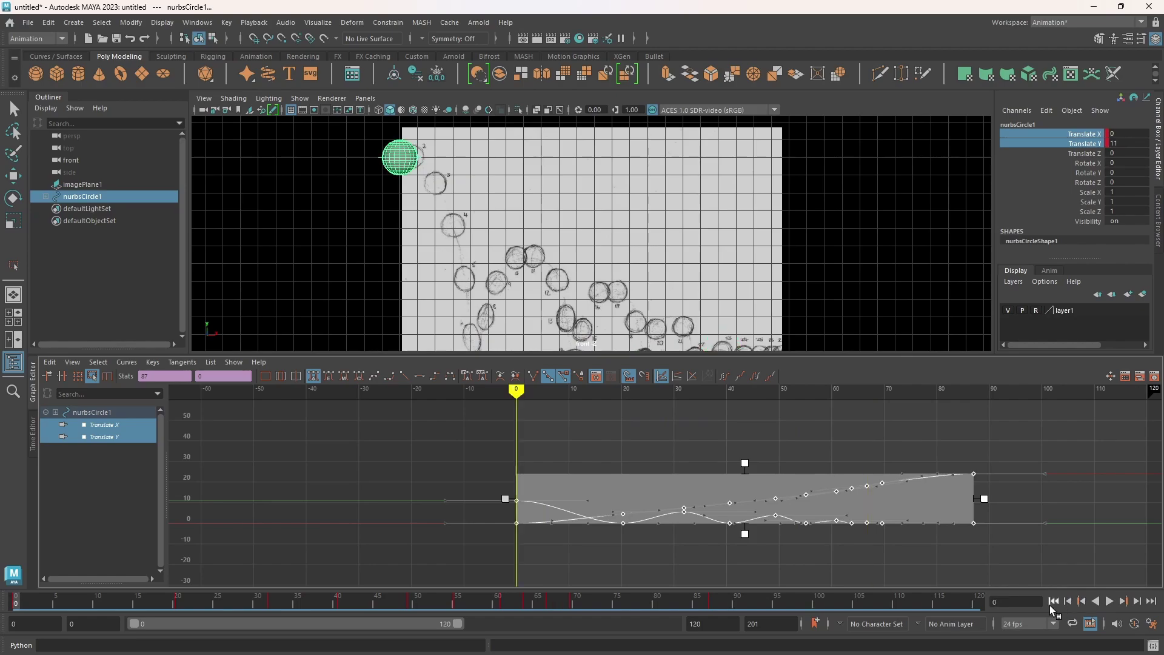
scroll(767, 302, "down", 2)
scroll(767, 302, "down", 3)
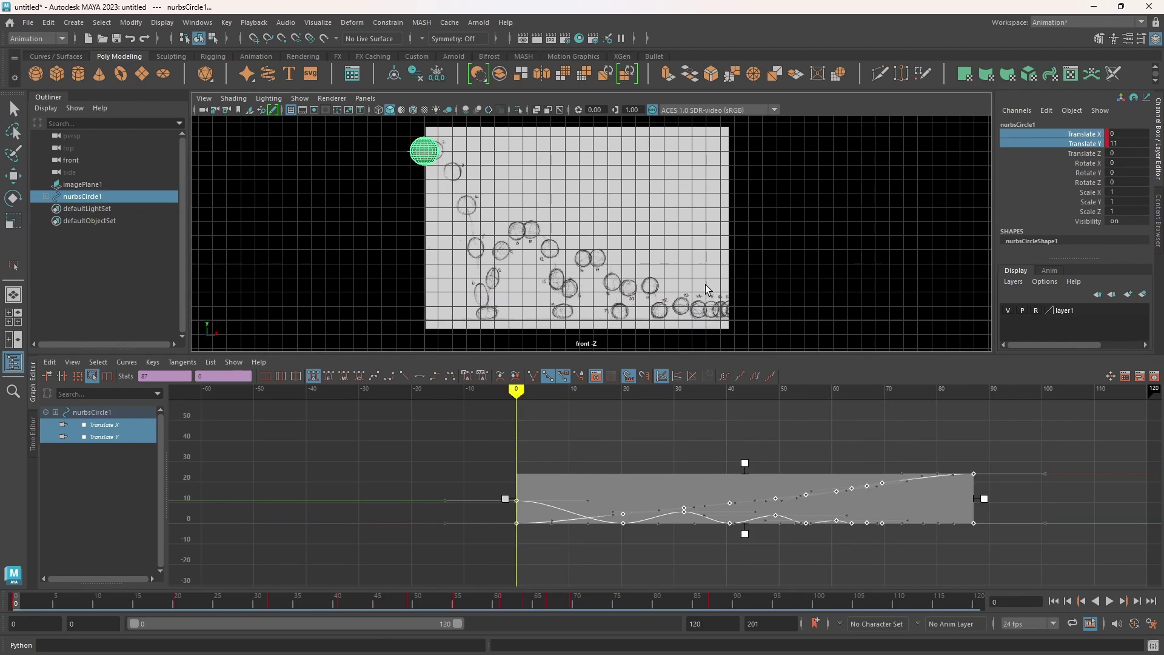
left_click(1110, 601)
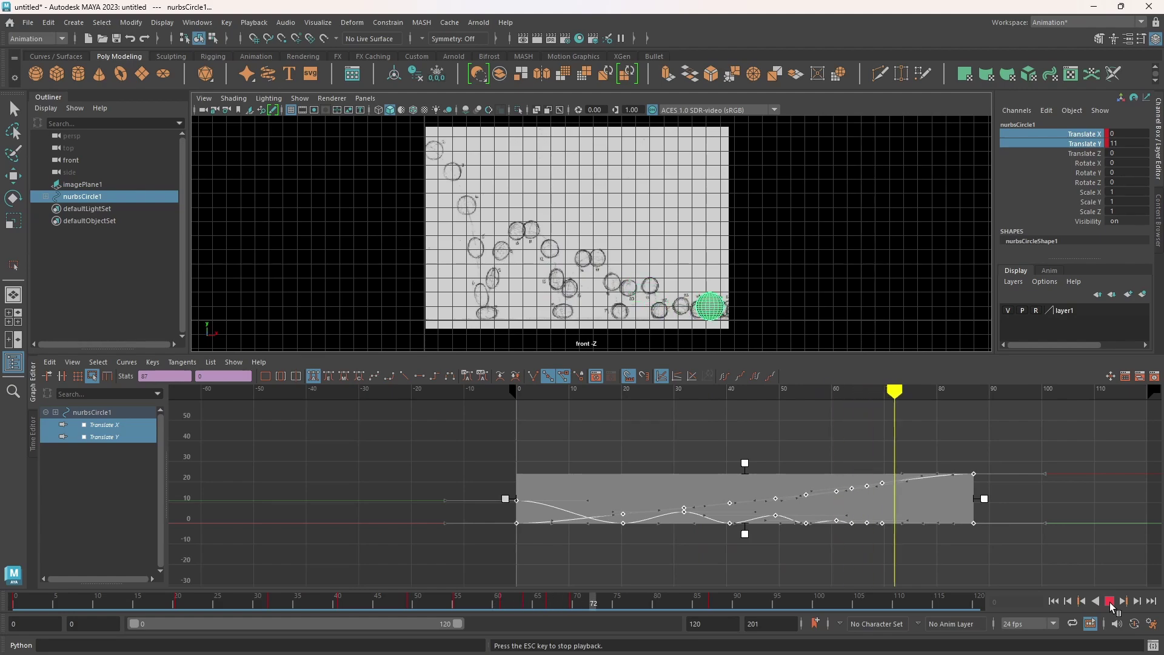
left_click(1110, 601)
left_click(1053, 601)
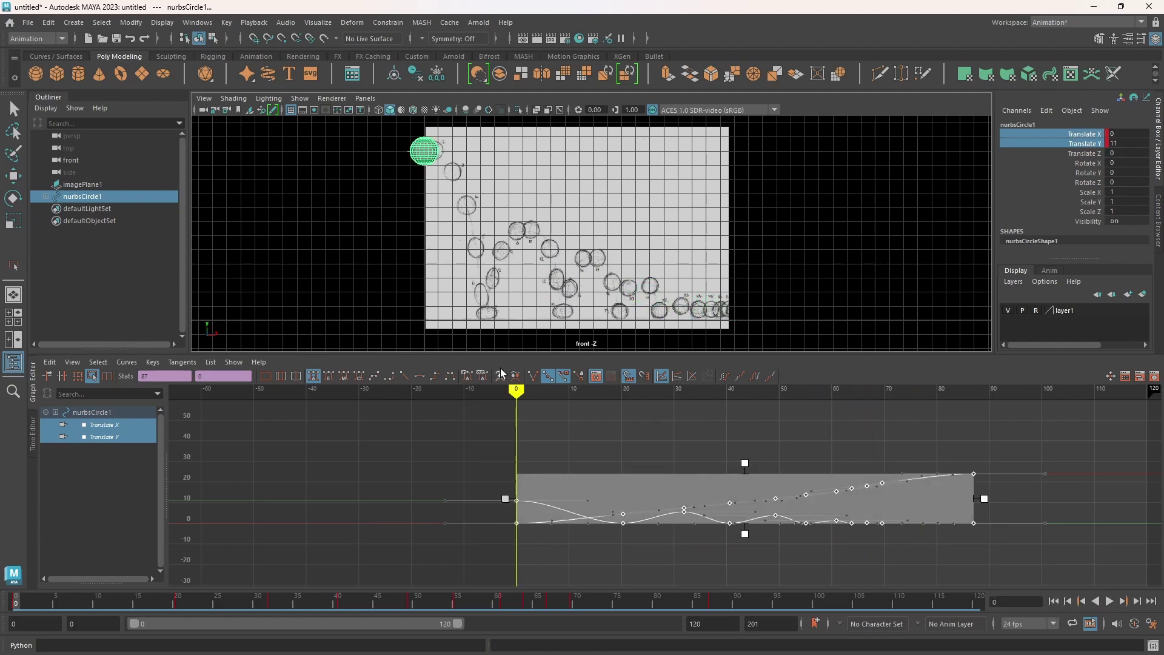
- Scrub through the bounce on the Graph Editor's time ruler, then go back to frame 0
left_click_drag(517, 395, 789, 401)
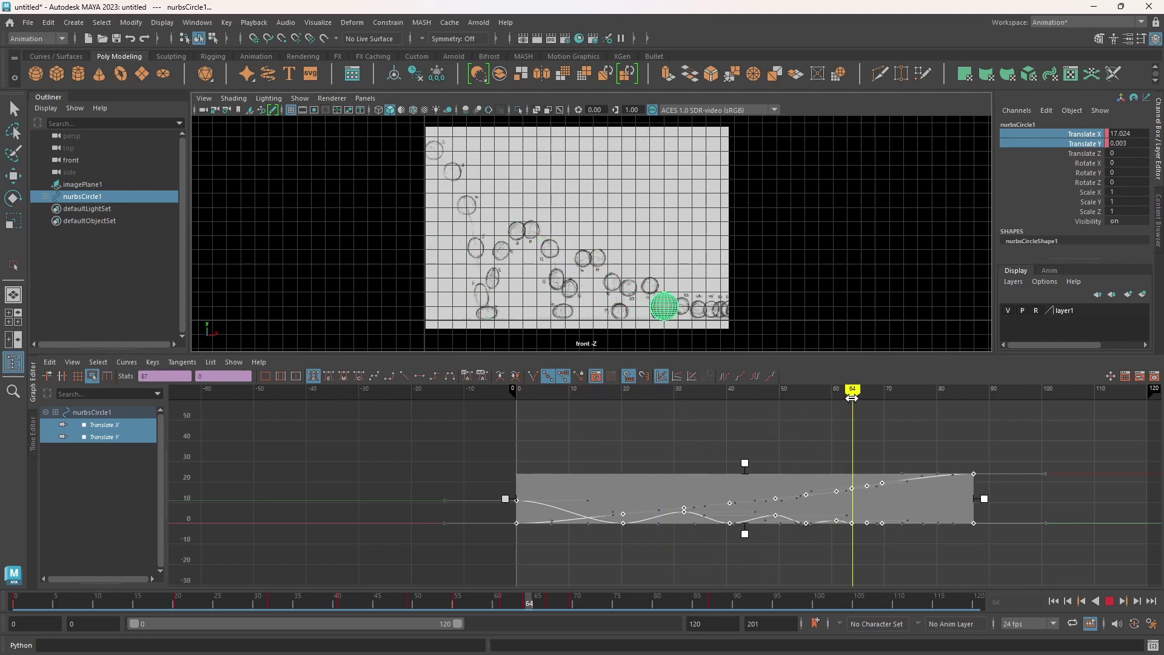
key("alt+v")
key("alt+shift+v")
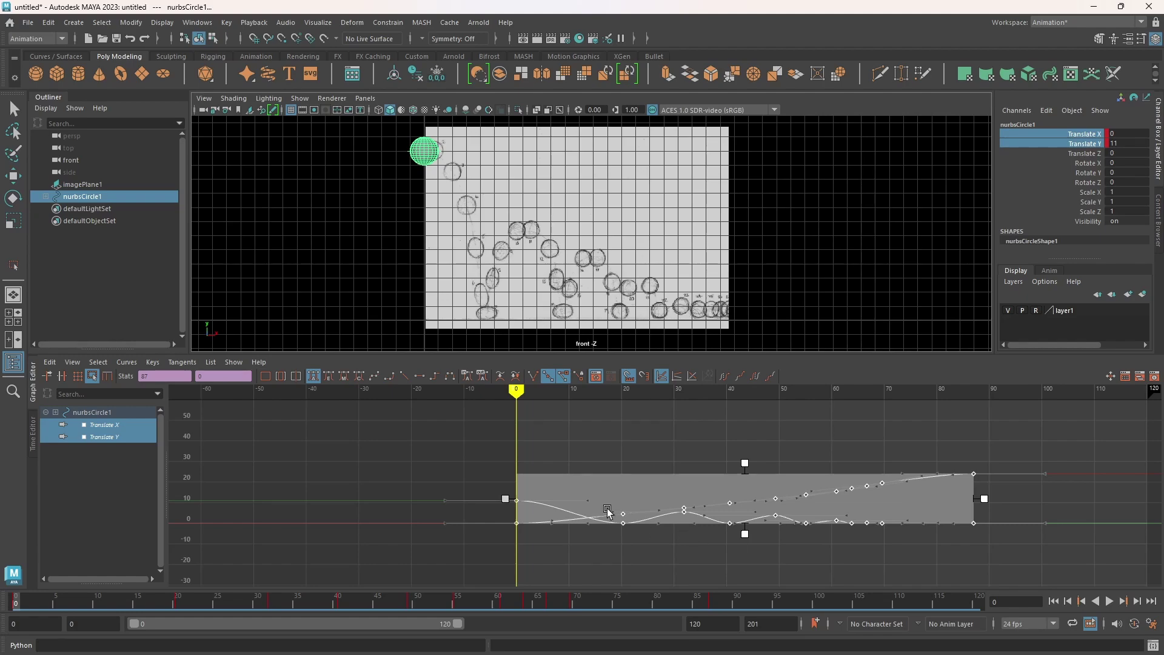
- Isolate the Translate Y curve, switch to the Select Tool and clear the key selection, with the curve enlarged in the Graph Editor
key("f")
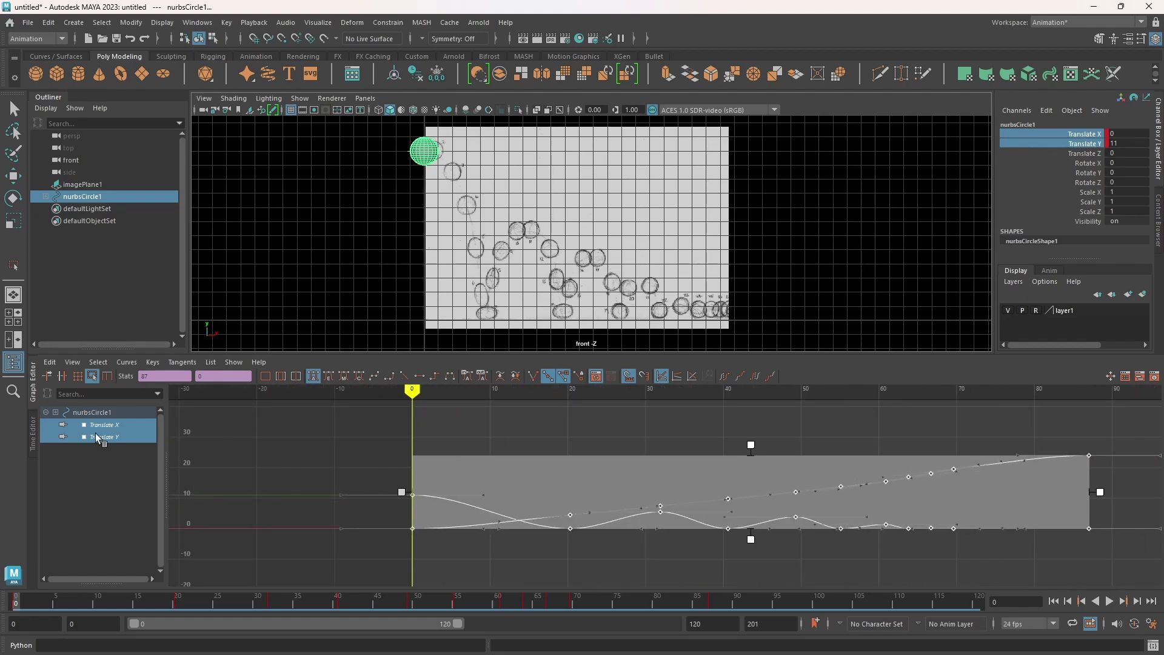
left_click(101, 436)
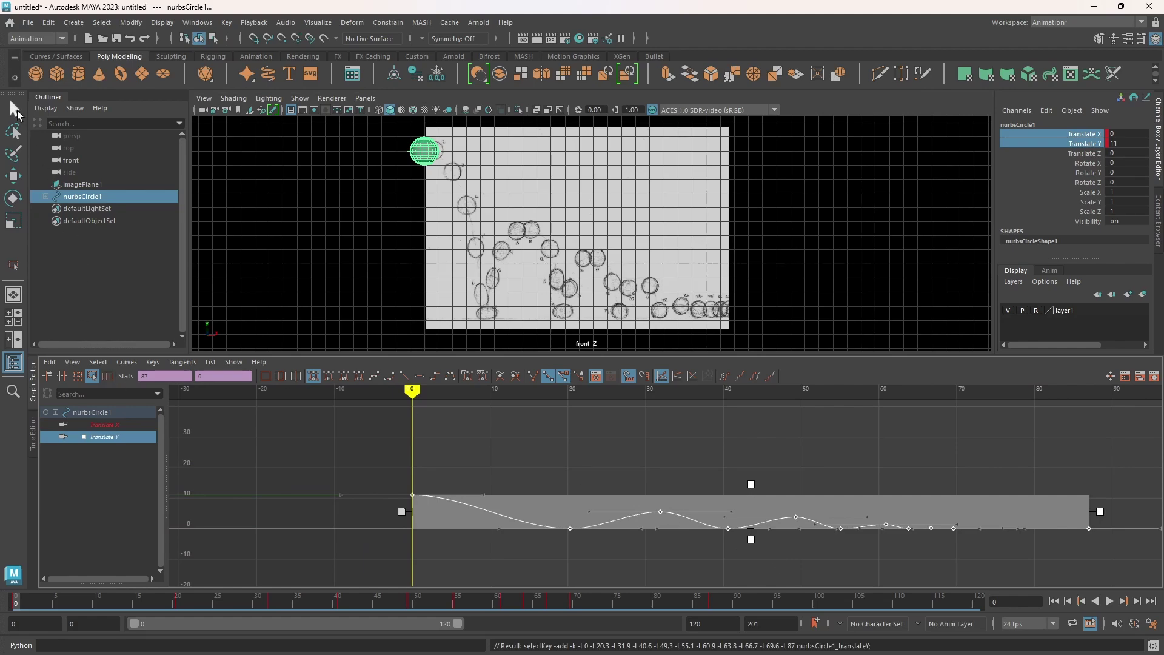
left_click(606, 509)
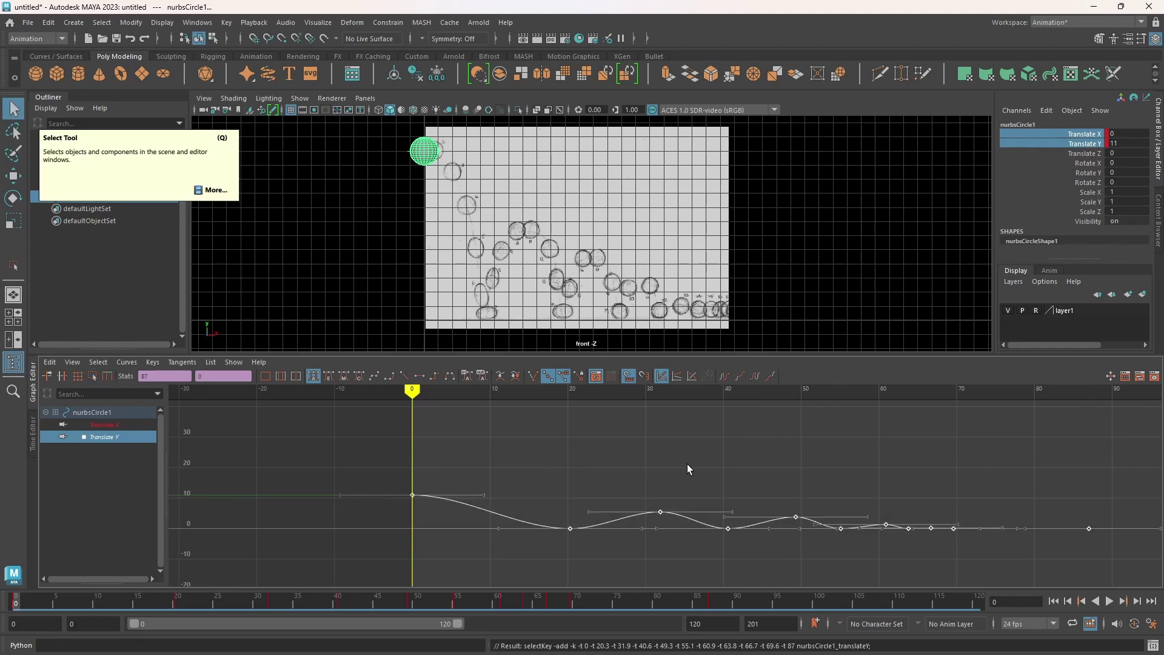
left_click(649, 471)
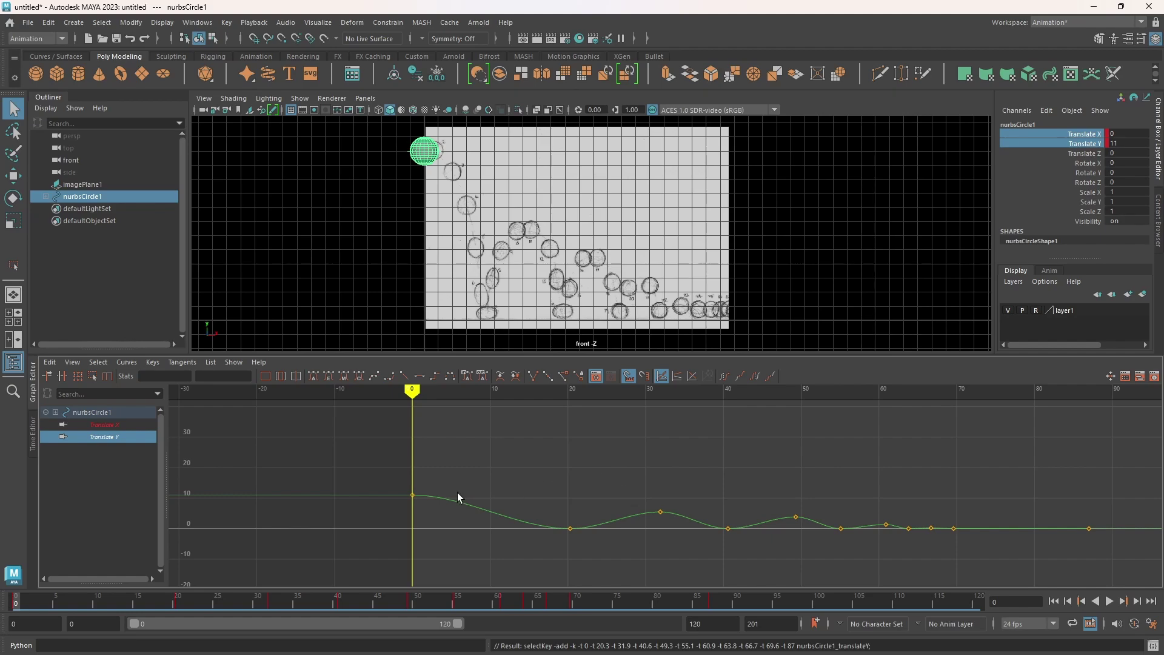
right_click_drag(457, 492, 481, 494, "alt")
middle_click_drag(494, 494, 754, 473, "alt")
left_click_drag(497, 417, 532, 461)
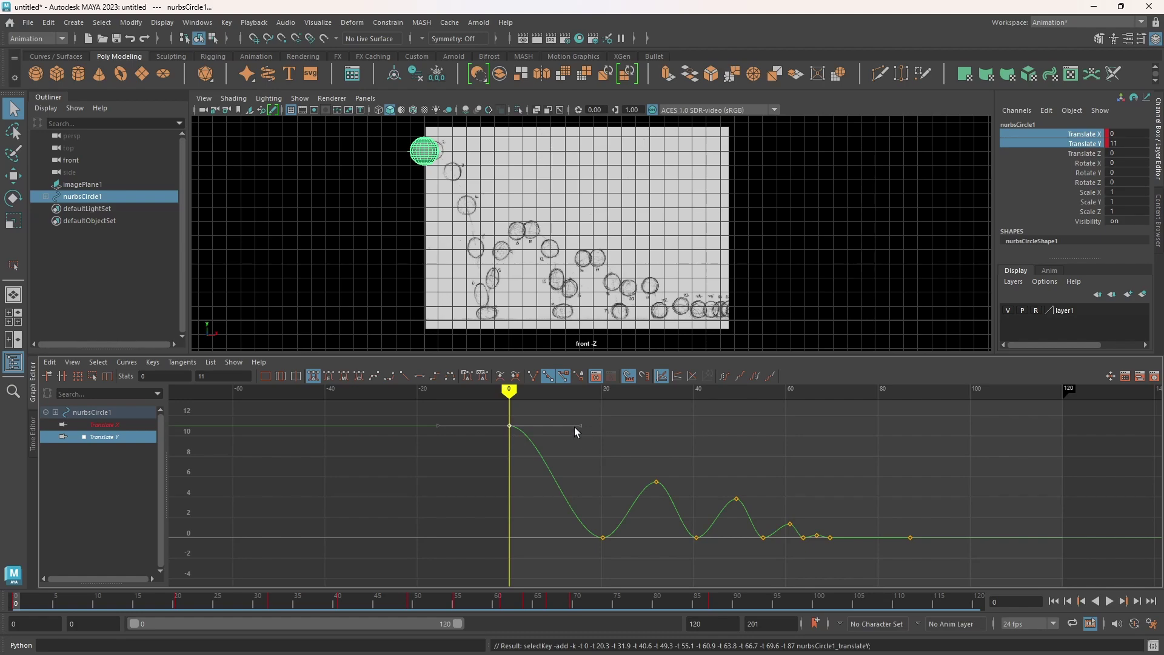
left_click_drag(581, 425, 689, 444)
mouse_move(578, 434)
left_mouse_down()
mouse_move(588, 418)
mouse_move(582, 427)
left_mouse_up()
key("ctrl+z")
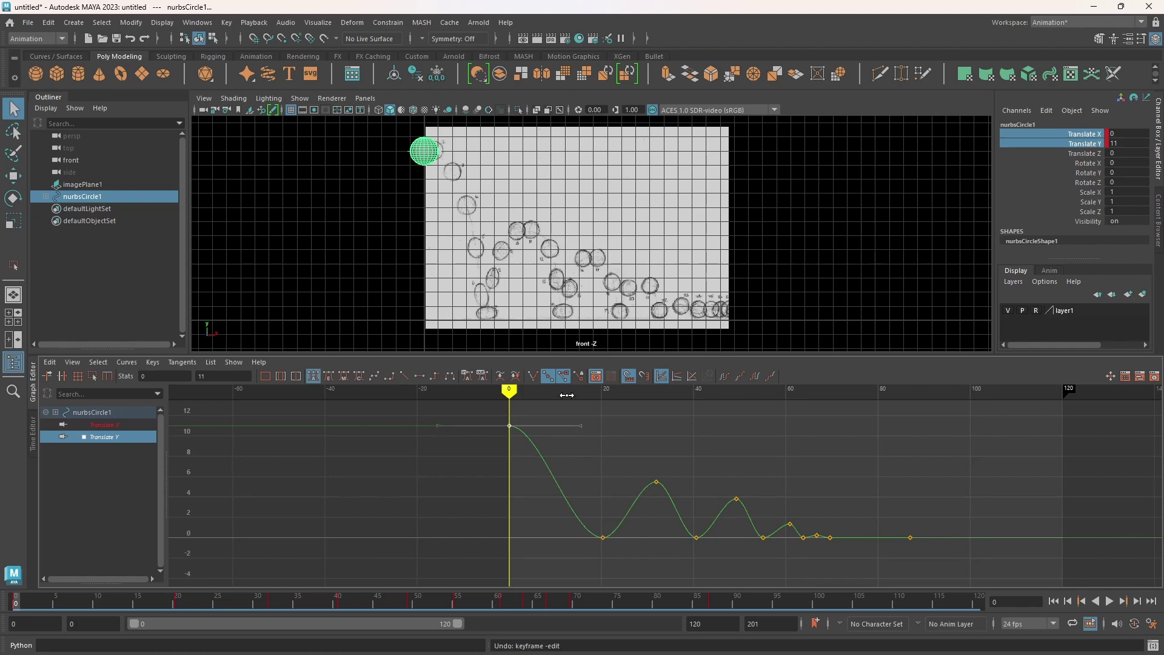
left_click(533, 377)
left_click(548, 379)
left_click(581, 426)
left_click_drag(581, 426, 577, 444)
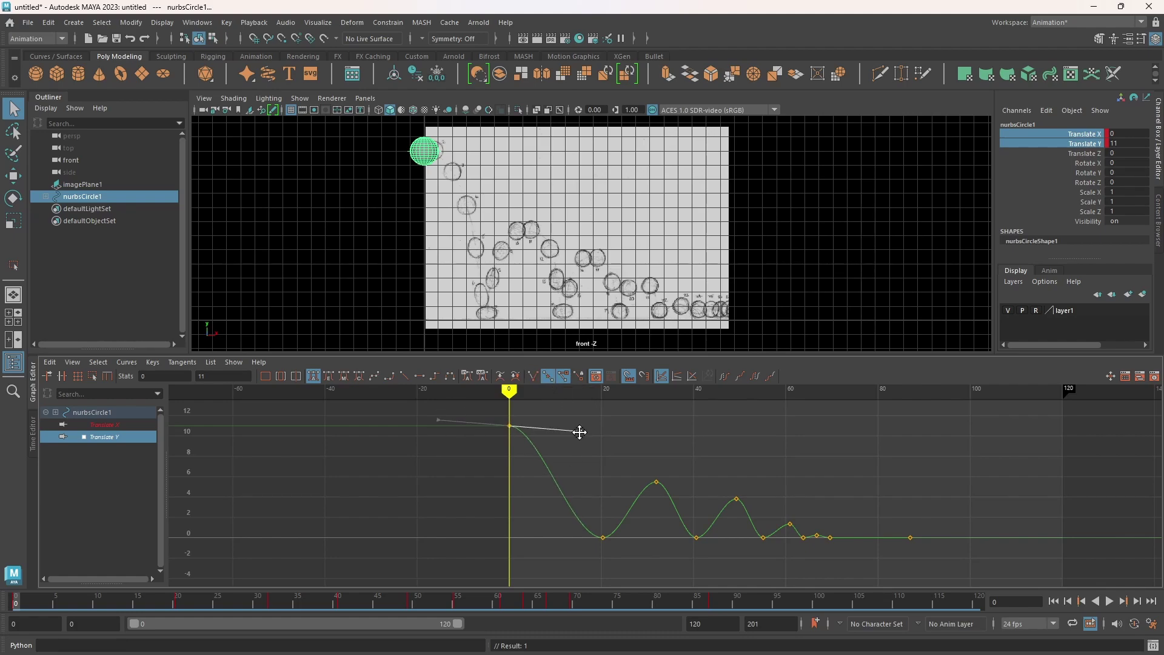
key("ctrl+z")
key("ctrl+z")
key("ctrl+z")
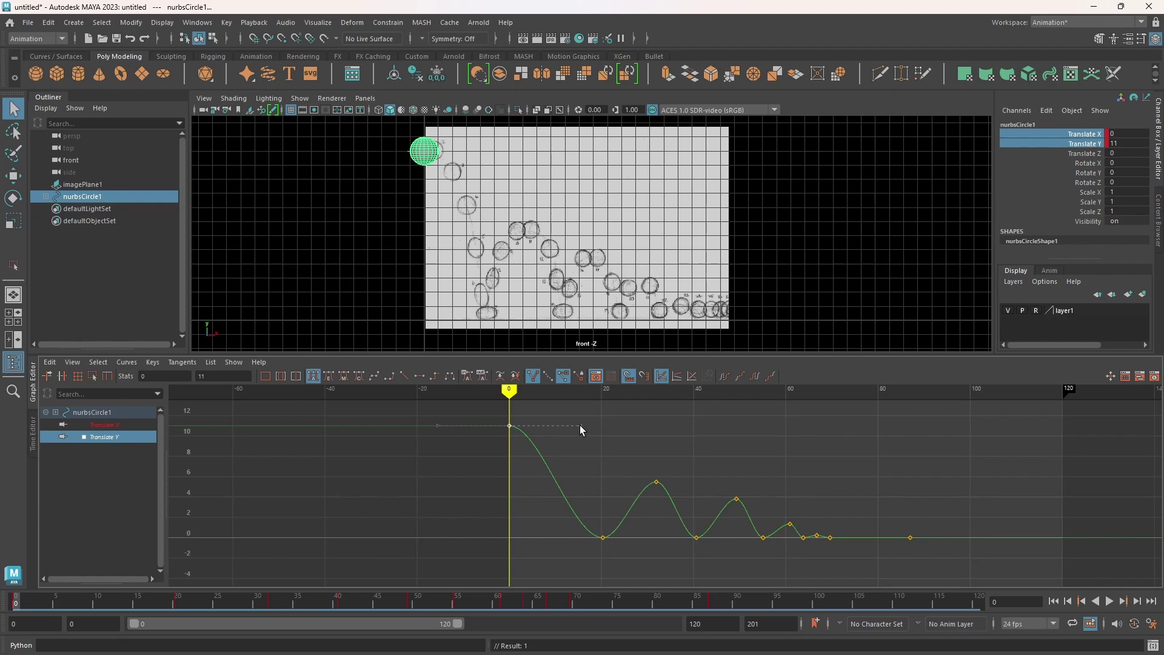
left_click_drag(577, 421, 670, 411)
key("ctrl+z")
- Break the tangents of the Translate Y key at the first ground contact and raise both handles for a sharp bounce
left_click_drag(612, 565, 612, 567)
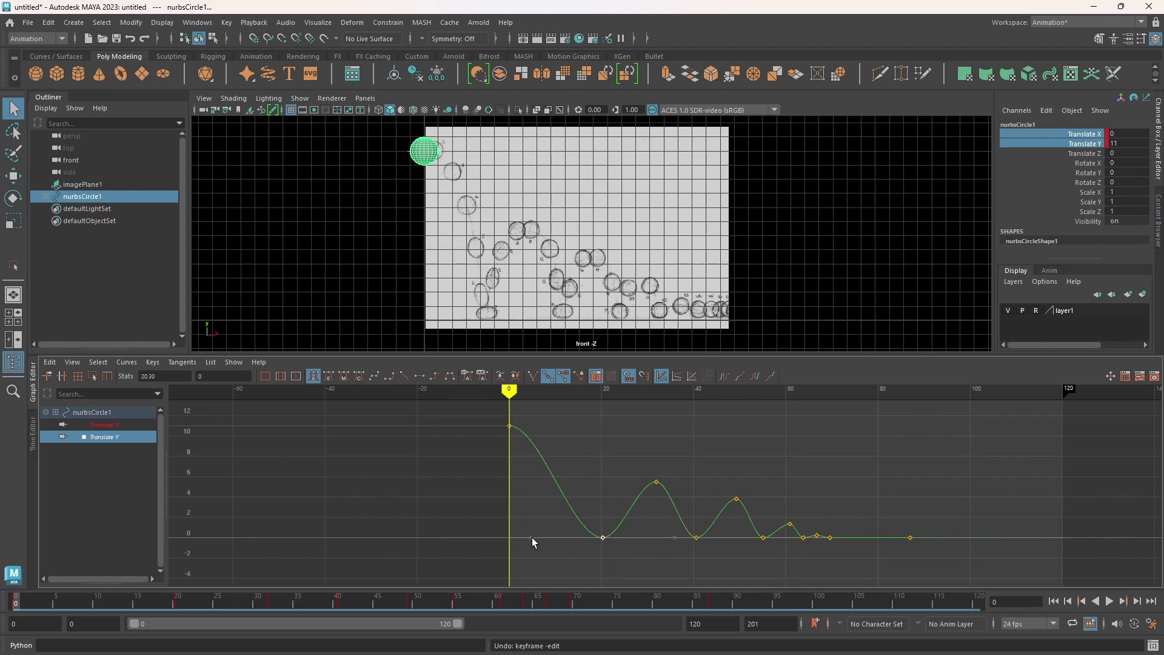
left_click(534, 377)
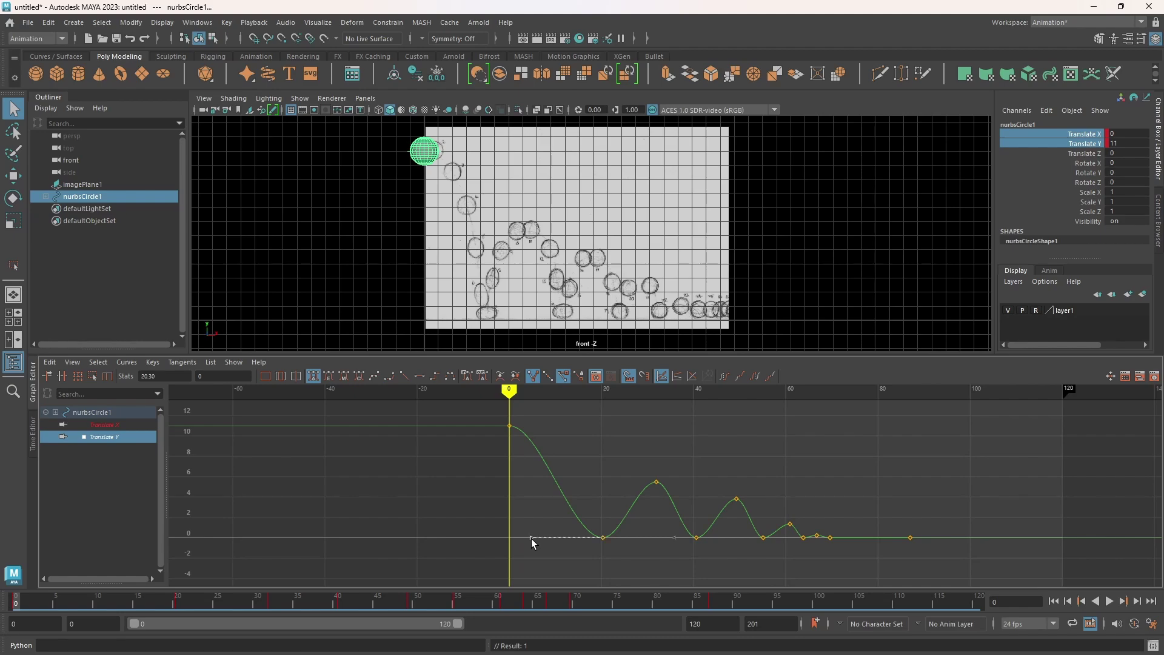
left_click_drag(532, 540, 592, 481)
left_click_drag(677, 541, 631, 471)
- Break the tangents of the second ground-contact key at frame 40.6 and raise both handles into a sharp V
left_click_drag(680, 521, 704, 553)
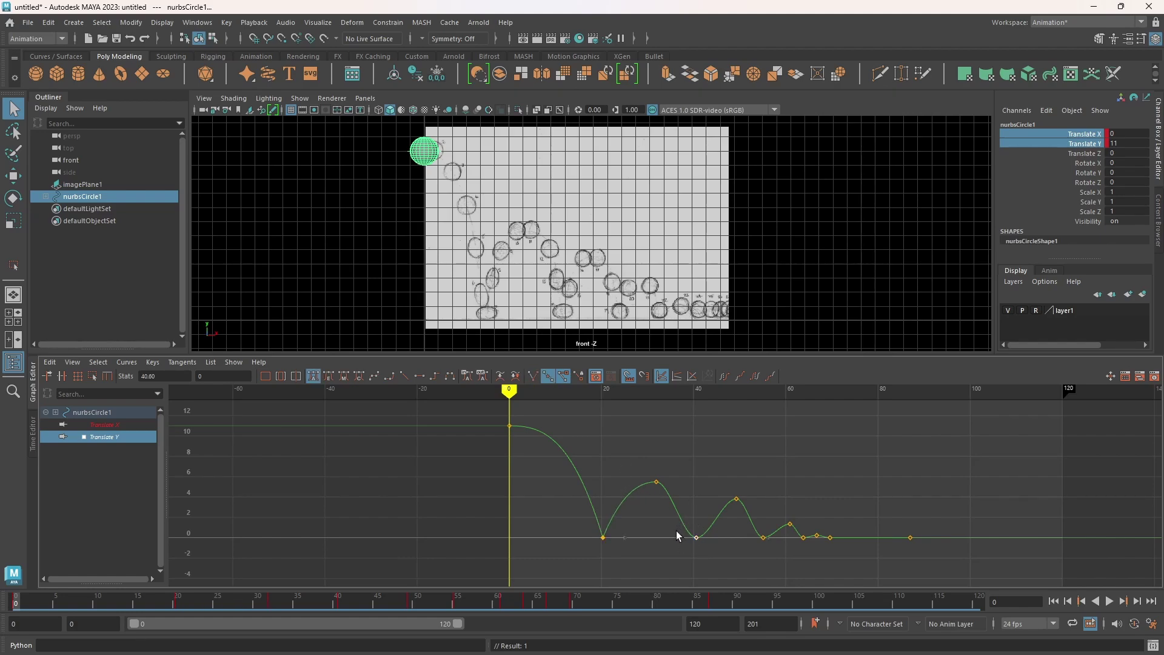
left_click(533, 377)
left_click_drag(741, 538, 690, 471)
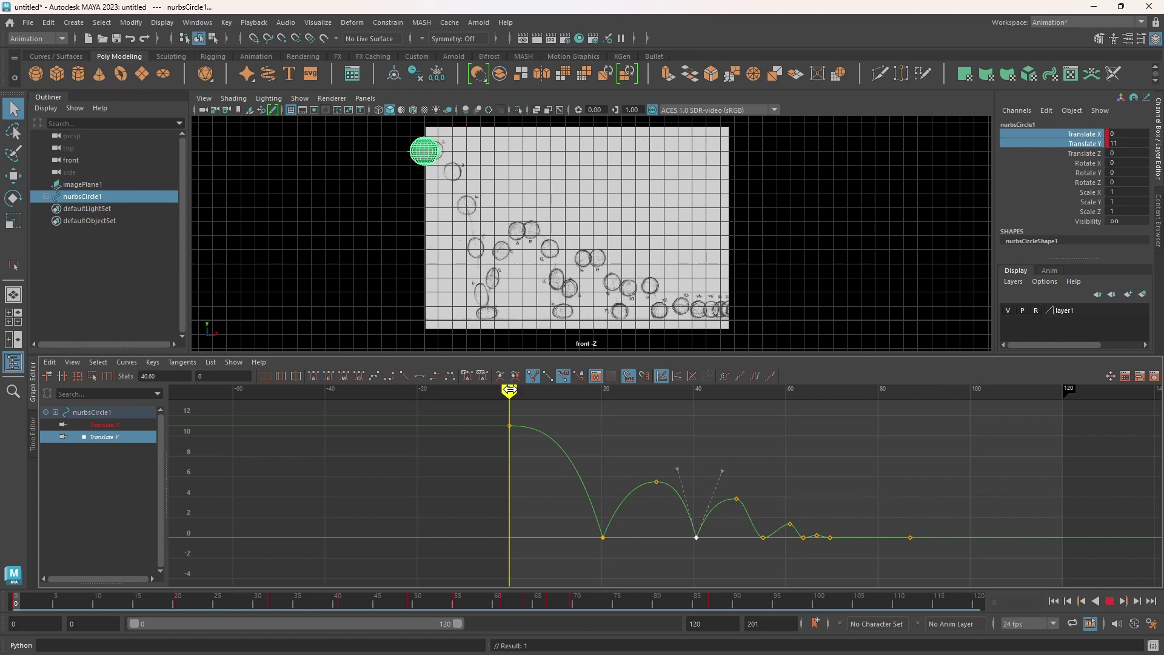
- Scrub and play the animation to review the sharpened first two bounces, then stop playback
key("alt+v")
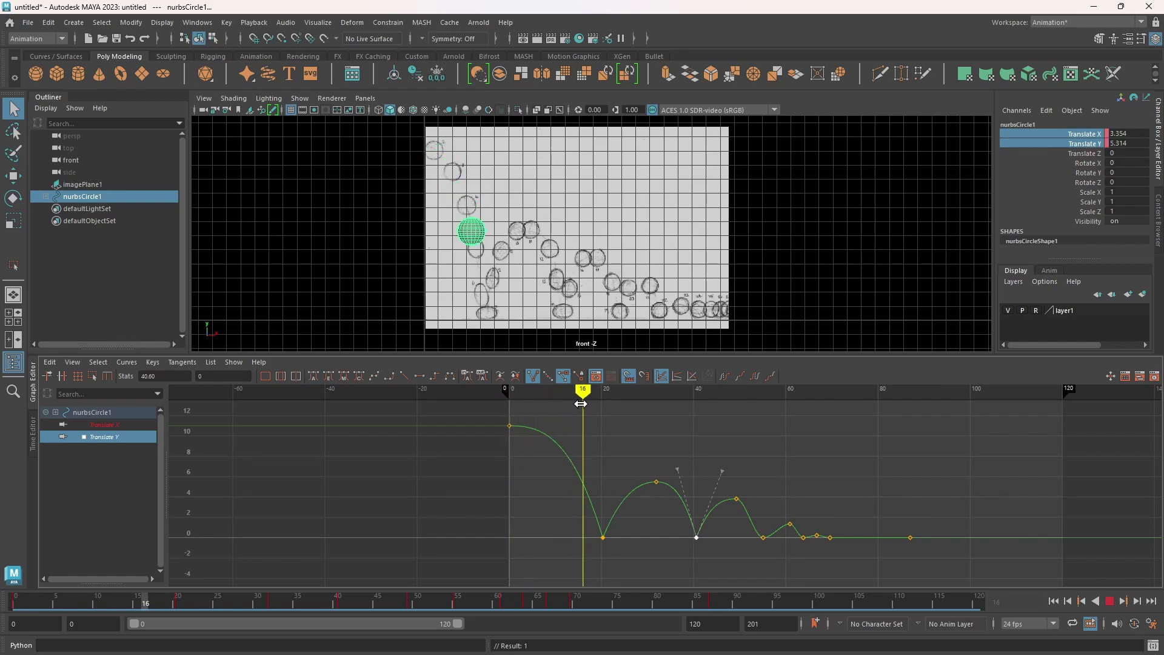
left_click_drag(615, 410, 505, 410)
left_click(1110, 601)
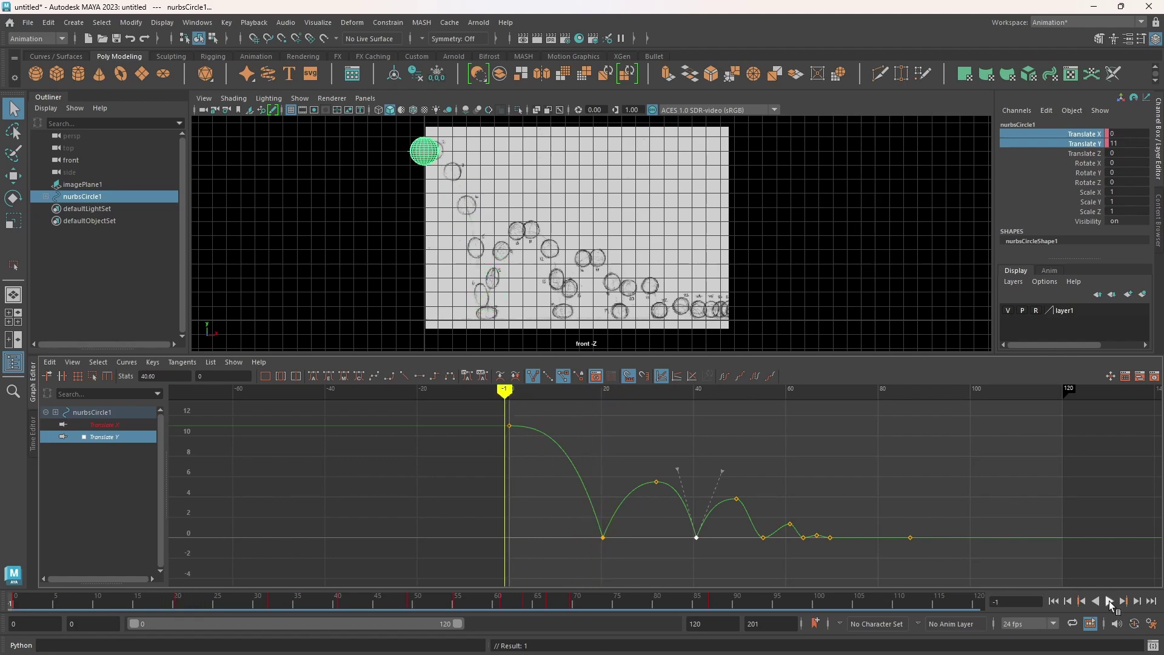
left_click(1110, 601)
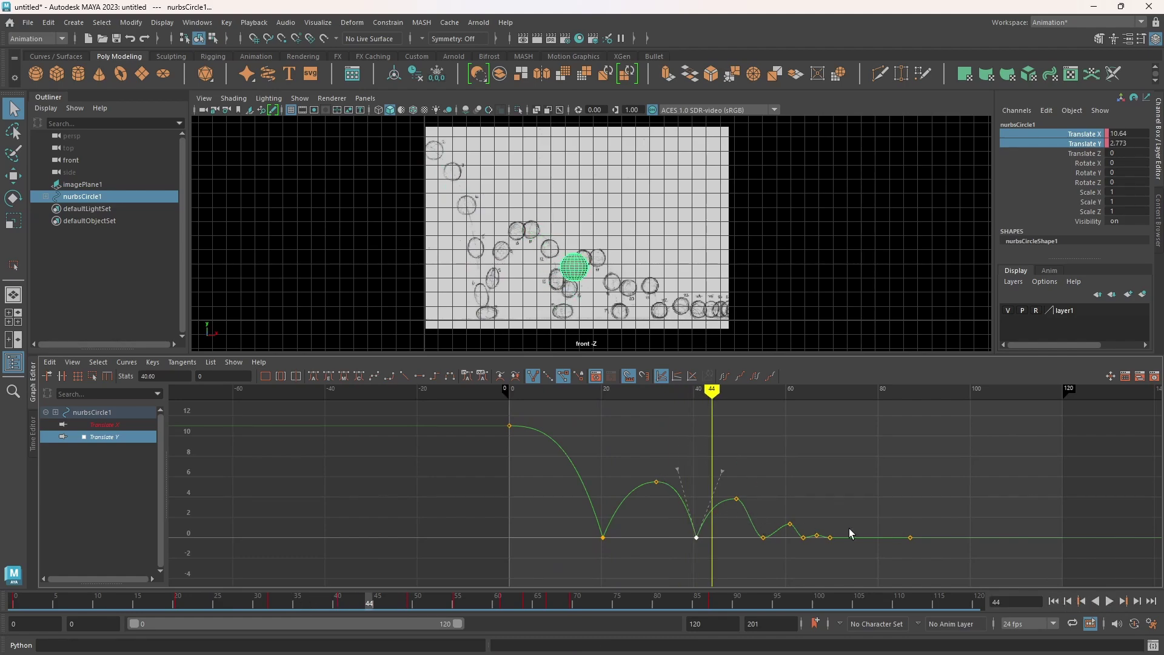
left_click(1113, 603)
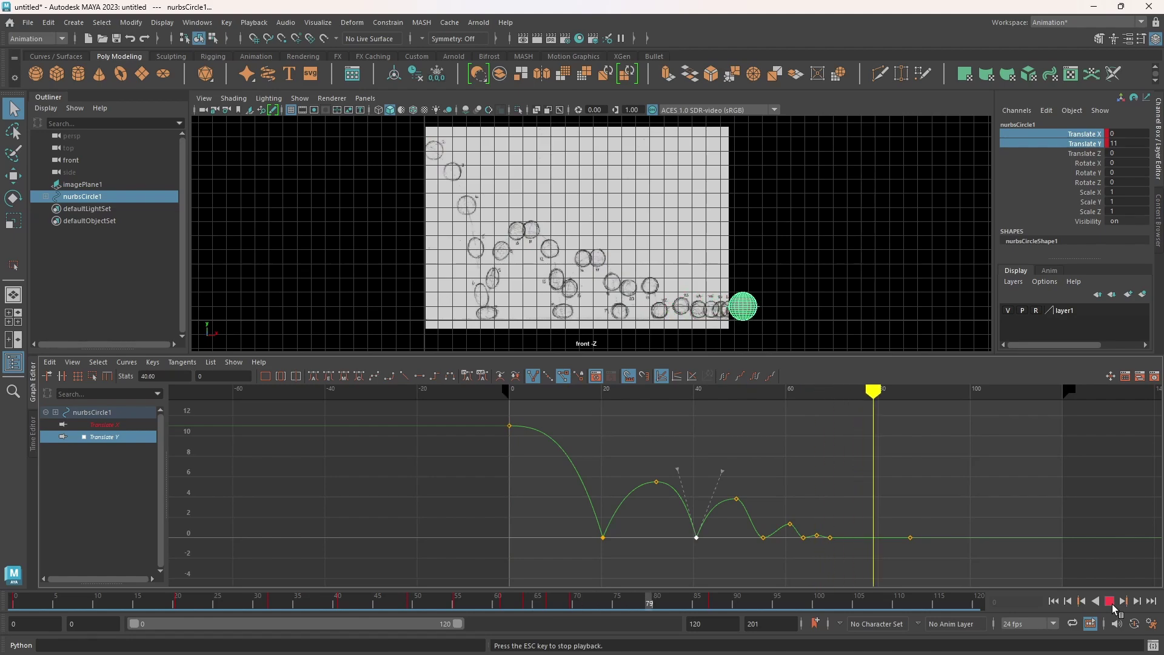
left_click(1112, 604)
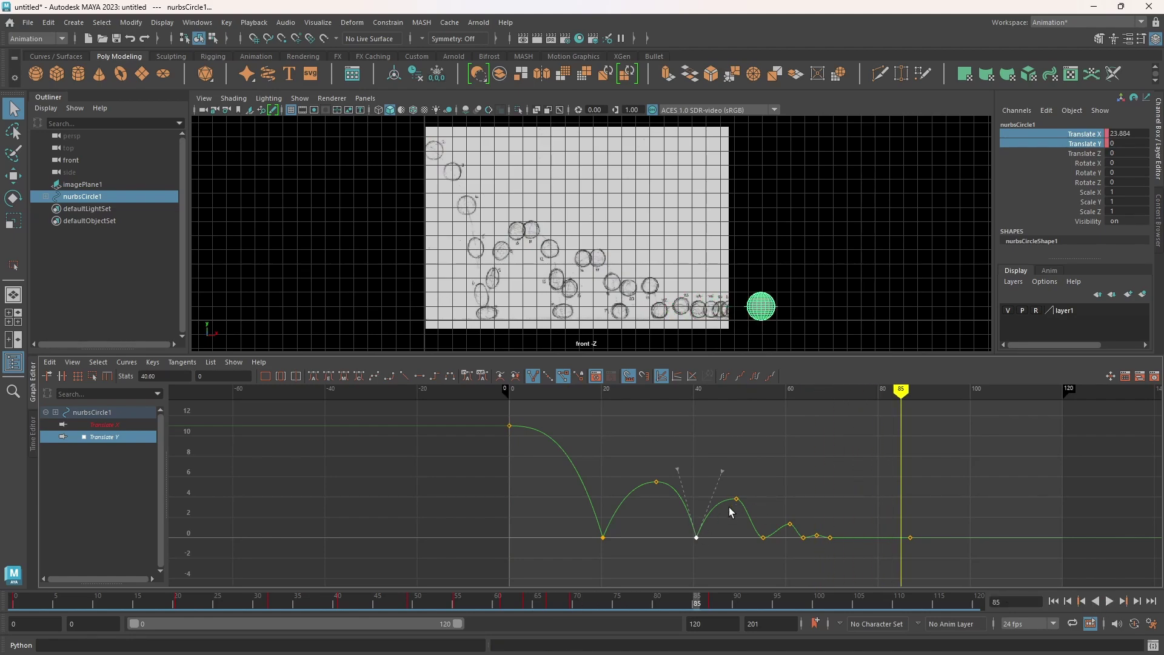
- Break the tangents of the third ground-contact key at frame 55.1 and pull its handles up for a sharp bounce
left_click_drag(763, 527, 769, 554)
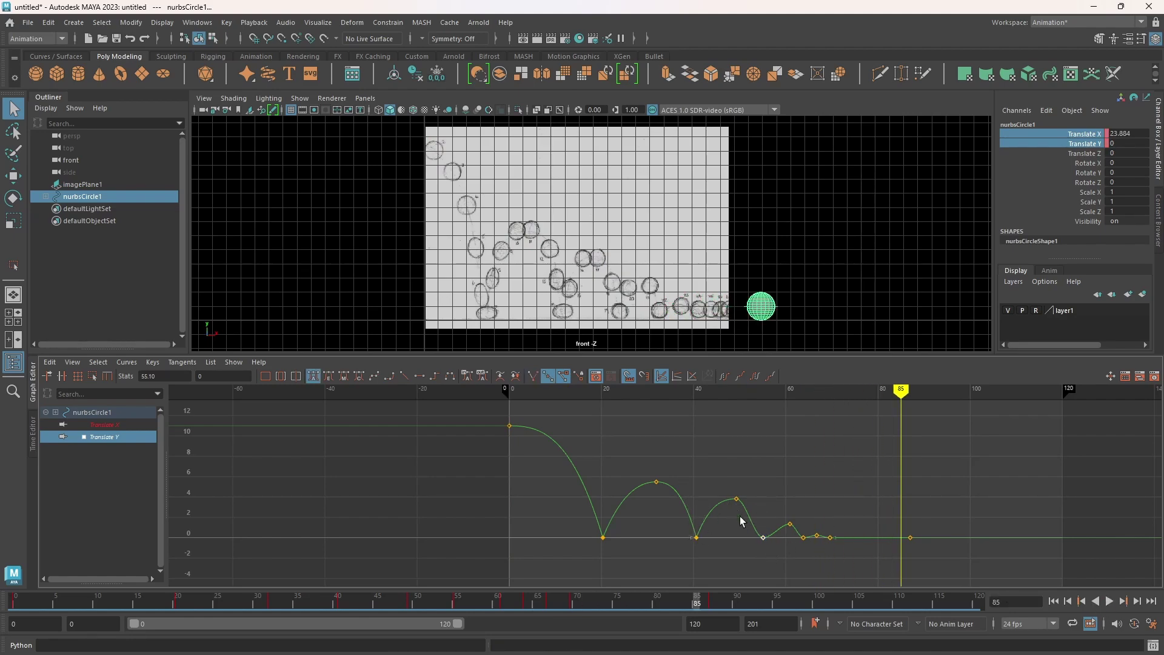
left_click(532, 376)
left_click_drag(732, 540, 790, 491)
- Break the tangents of the ground-contact key at frame 63.8 and raise its handles for a sharp small bounce
mouse_move(789, 538)
left_mouse_down()
mouse_move(768, 499)
mouse_move(788, 542)
left_mouse_up()
scroll(803, 533, "up", 6)
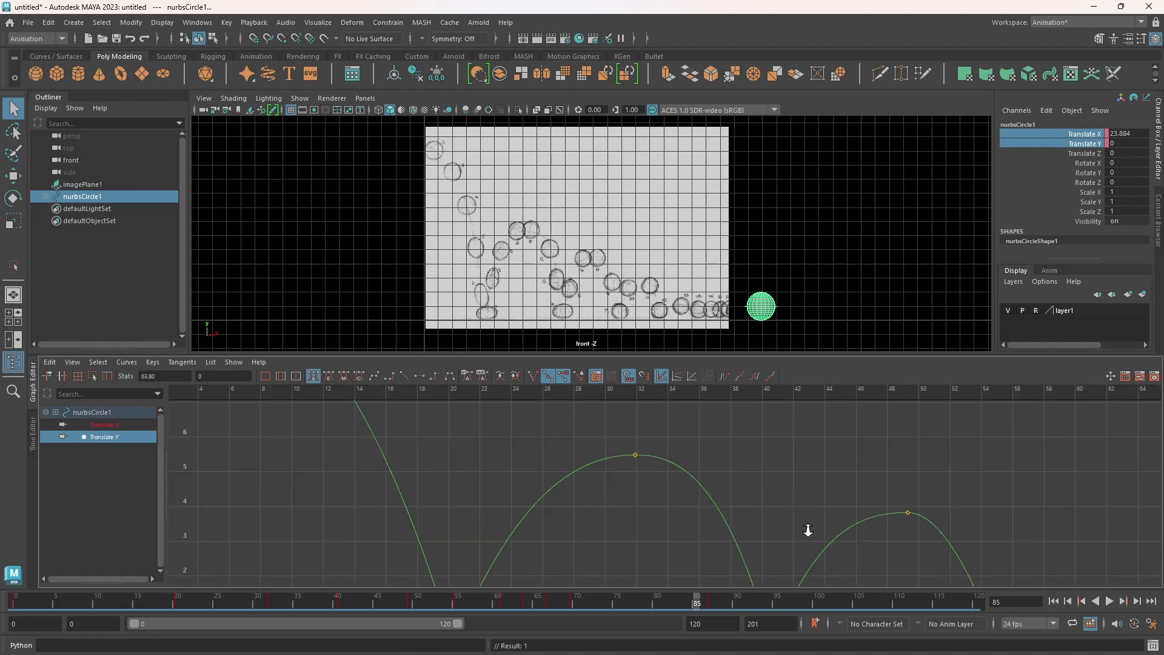
middle_click_drag(806, 529, 624, 522, "alt")
scroll(624, 522, "up", 4)
left_click_drag(721, 523, 732, 524)
key("ctrl+z")
left_click(533, 377)
middle_click_drag(687, 526, 734, 479)
left_click_drag(794, 524, 851, 507)
- Break the tangents of the ground-contact key at frame 69.6 and raise its incoming handle
left_click(910, 523)
left_click(534, 376)
scroll(827, 511, "down", 8)
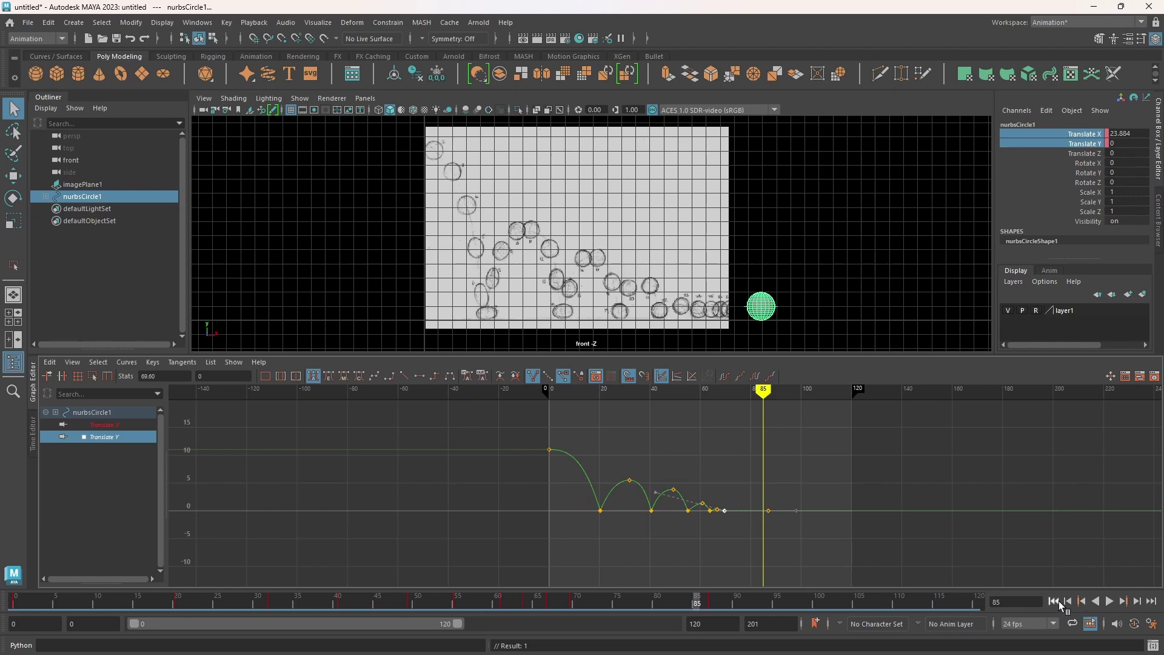
- Play the animation from the start to review the sharpened bounces, then stop and return to frame 0
left_click(1069, 603)
left_click(1108, 601)
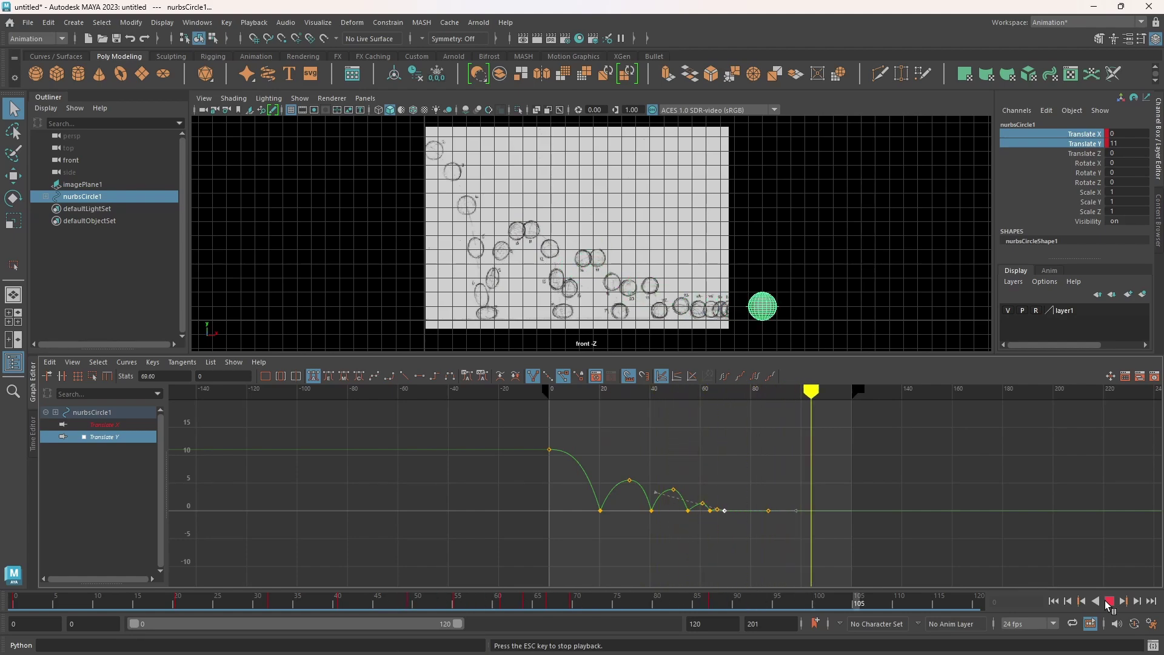
left_click(1110, 602)
left_click(1054, 602)
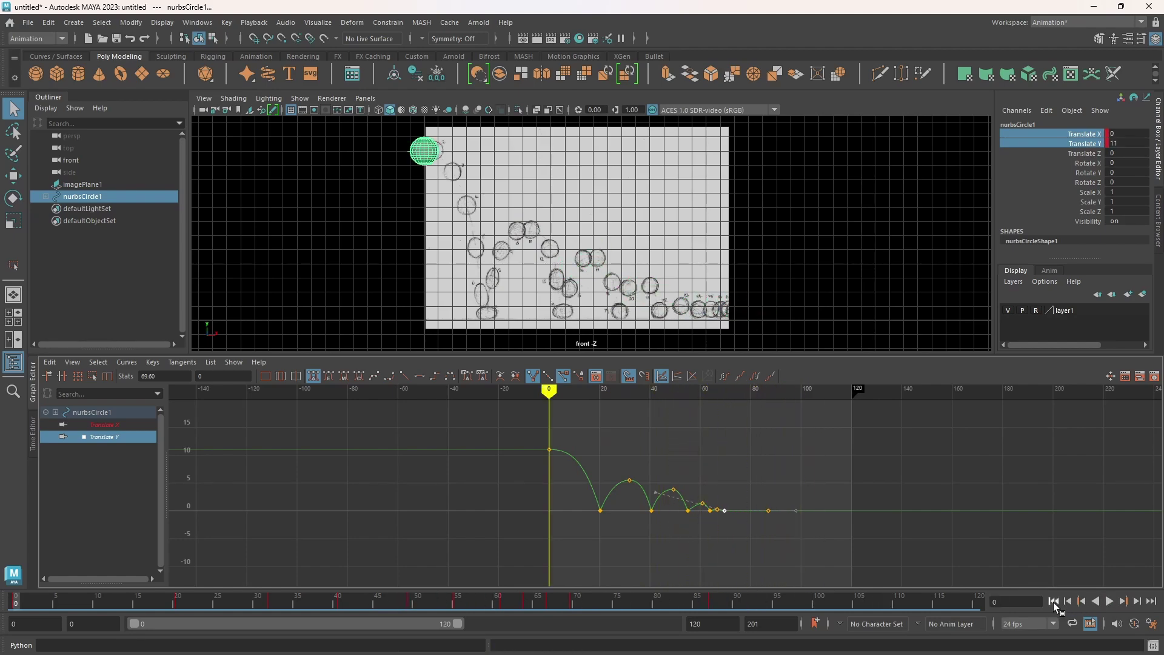
- Shorten the playback range so it ends at frame 87, on the ball's final key
left_click(714, 606)
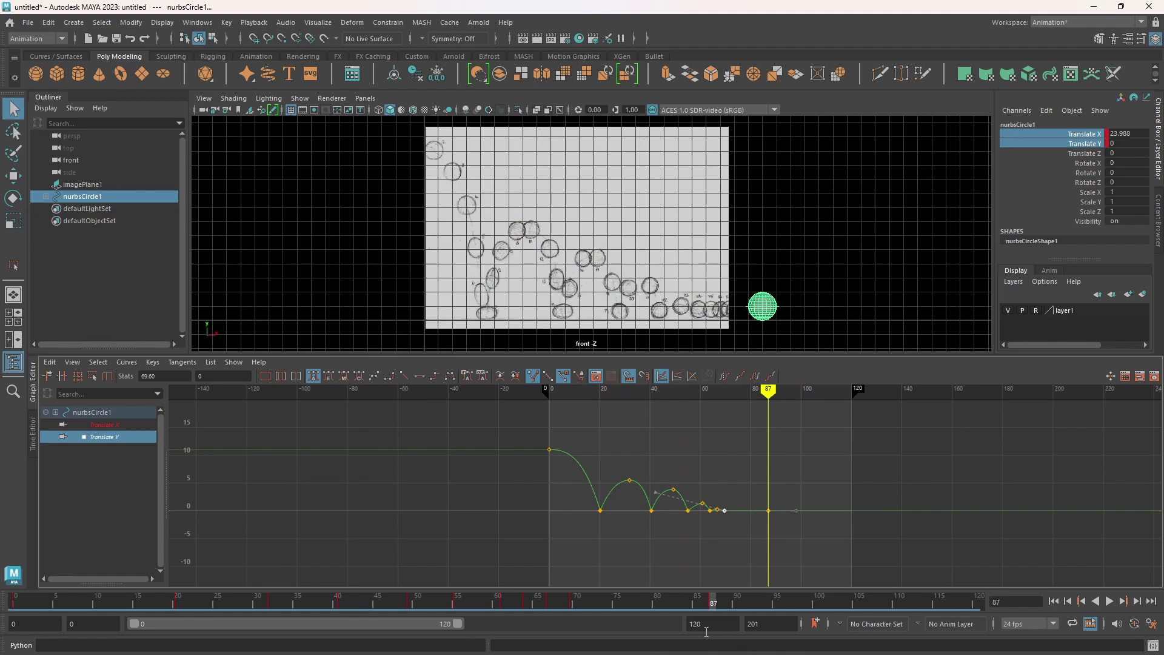
left_click(708, 624)
type("87")
key("Return")
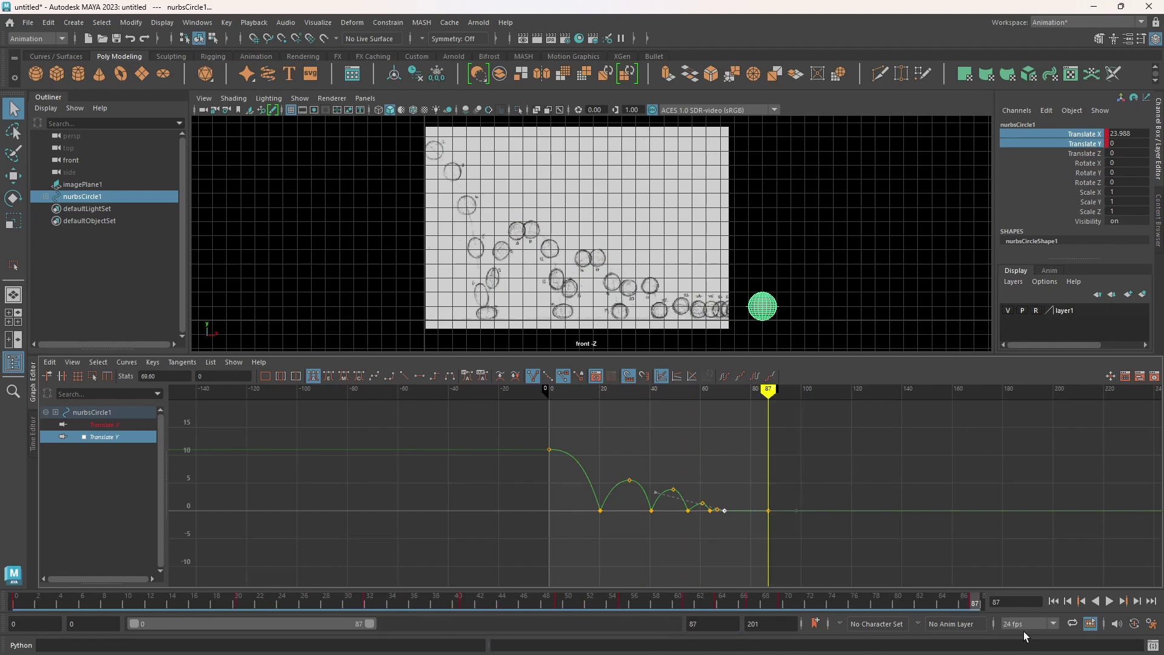
- Play the shortened animation, frame the whole Translate Y curve and scrub through the first fall to check its timing
left_click(1108, 603)
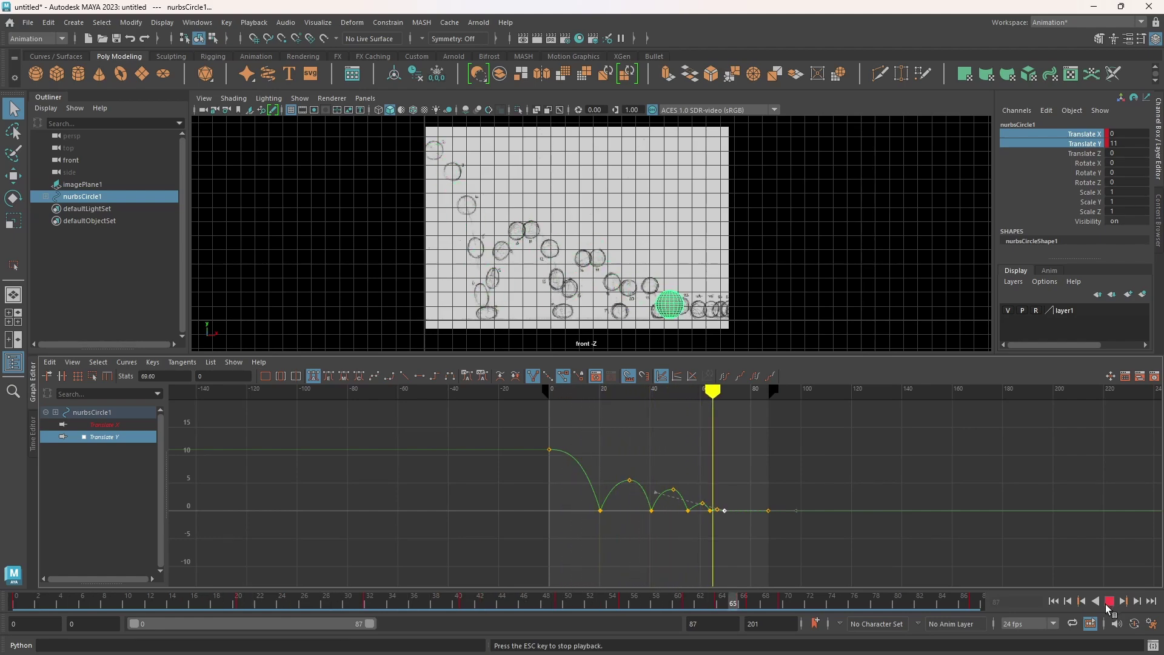
key("f")
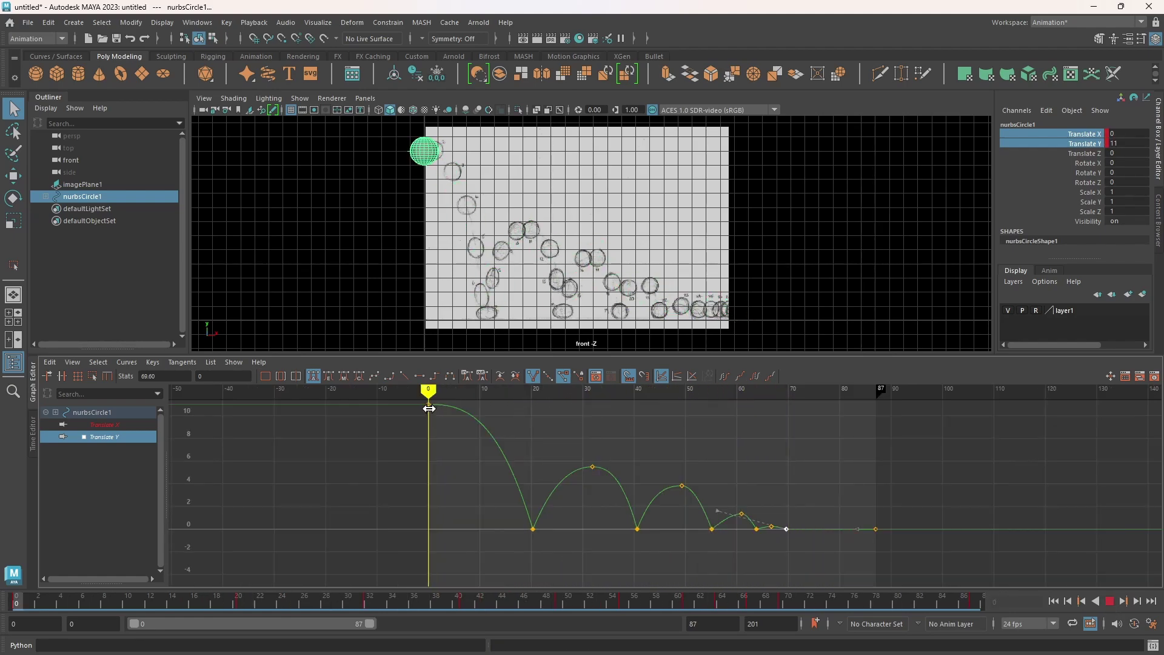
key("Escape")
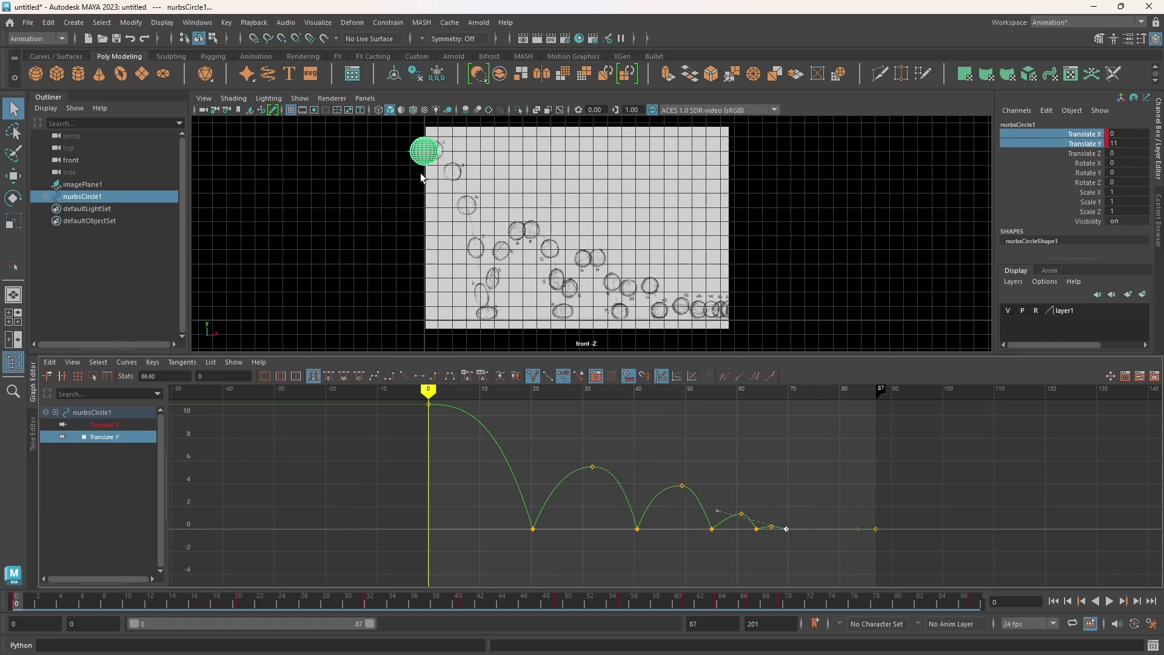
key("alt+v")
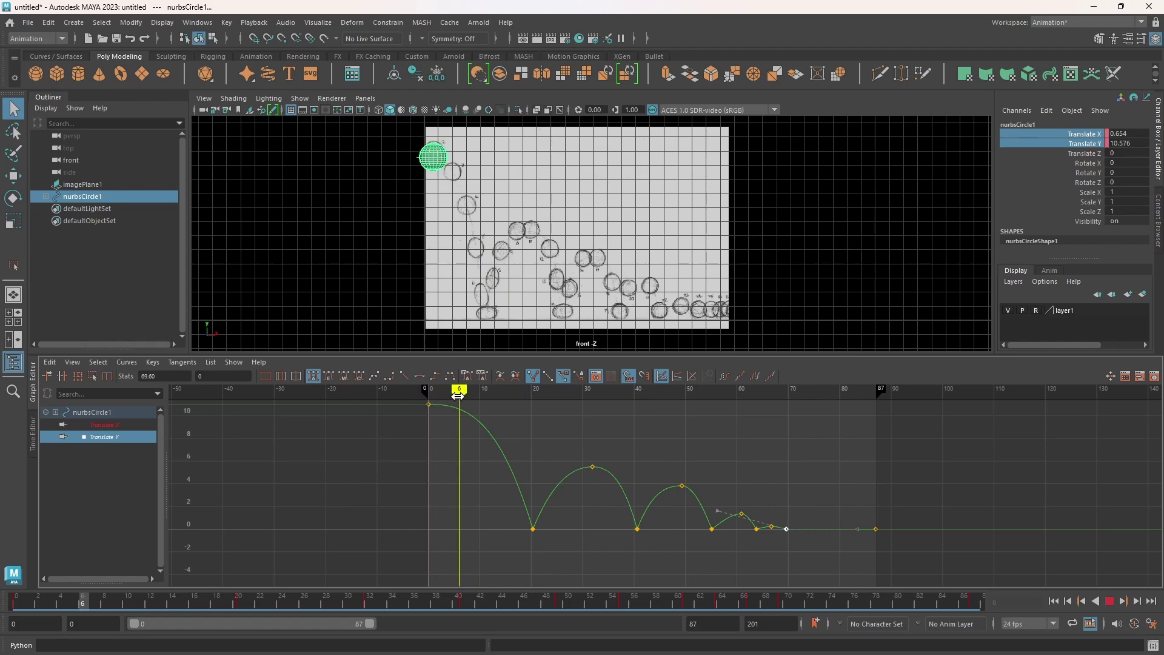
left_click_drag(500, 411, 536, 434)
- Move the first ground-contact key of the Translate Y curve onto whole frame 20, keeping its value at 0
scroll(515, 539, "up", 6)
middle_click_drag(546, 548, 930, 469, "alt")
left_click_drag(568, 391, 553, 392)
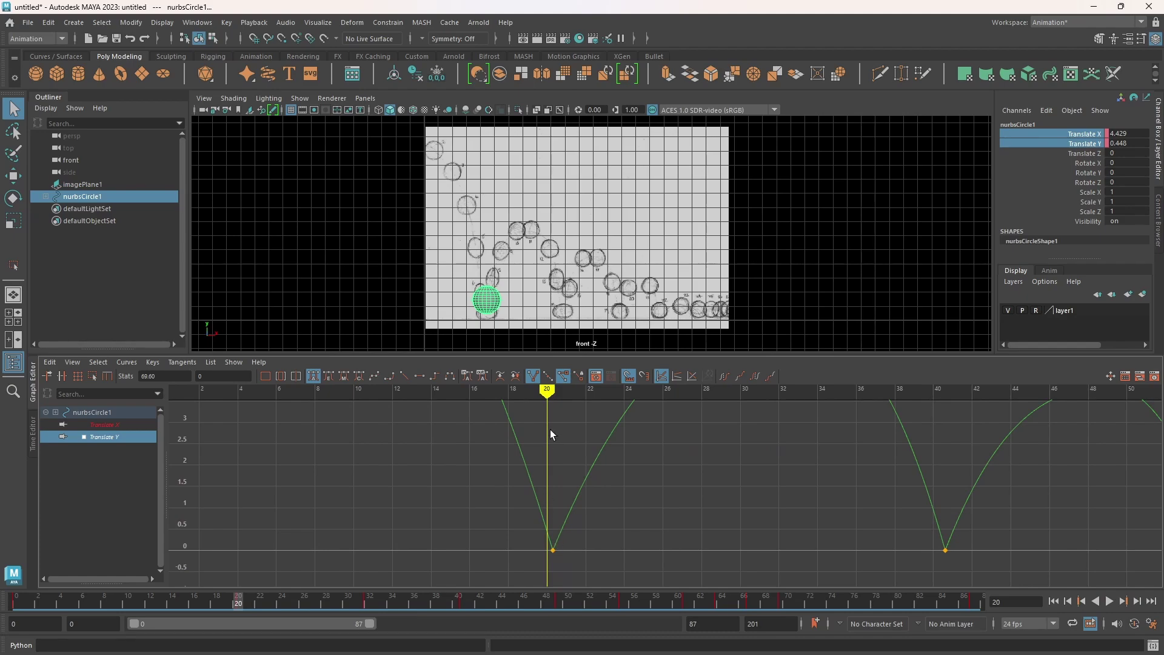
mouse_move(546, 393)
left_mouse_down()
mouse_move(564, 394)
mouse_move(548, 393)
left_mouse_up()
left_click_drag(564, 567, 555, 553)
key("w")
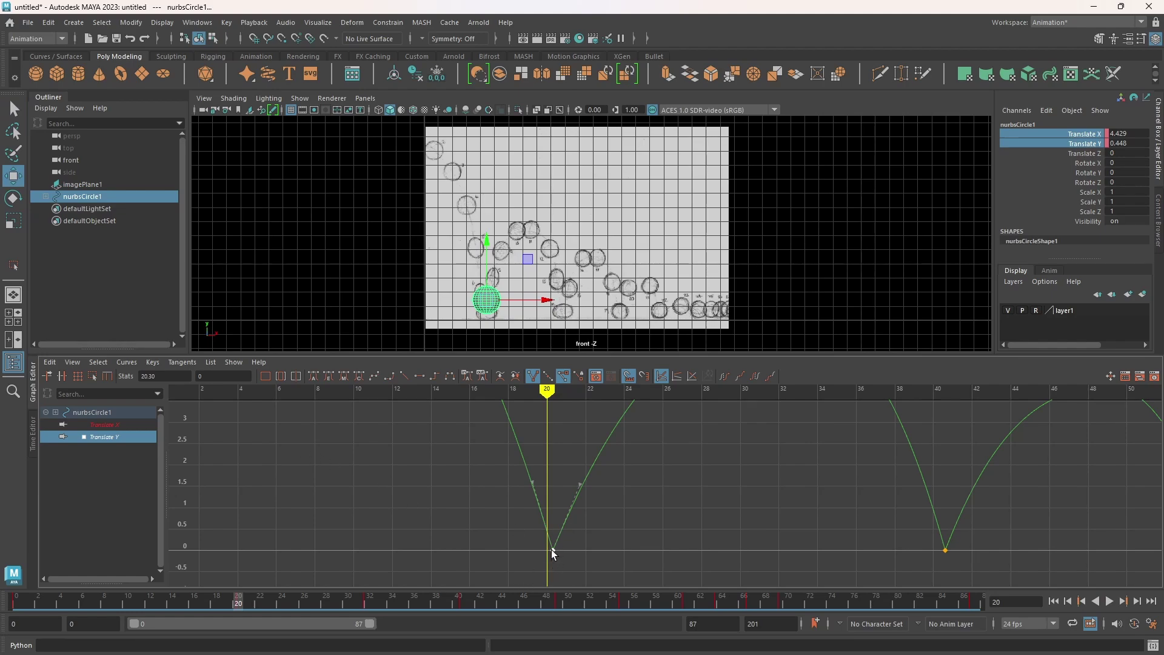
left_click_drag(551, 550, 550, 550)
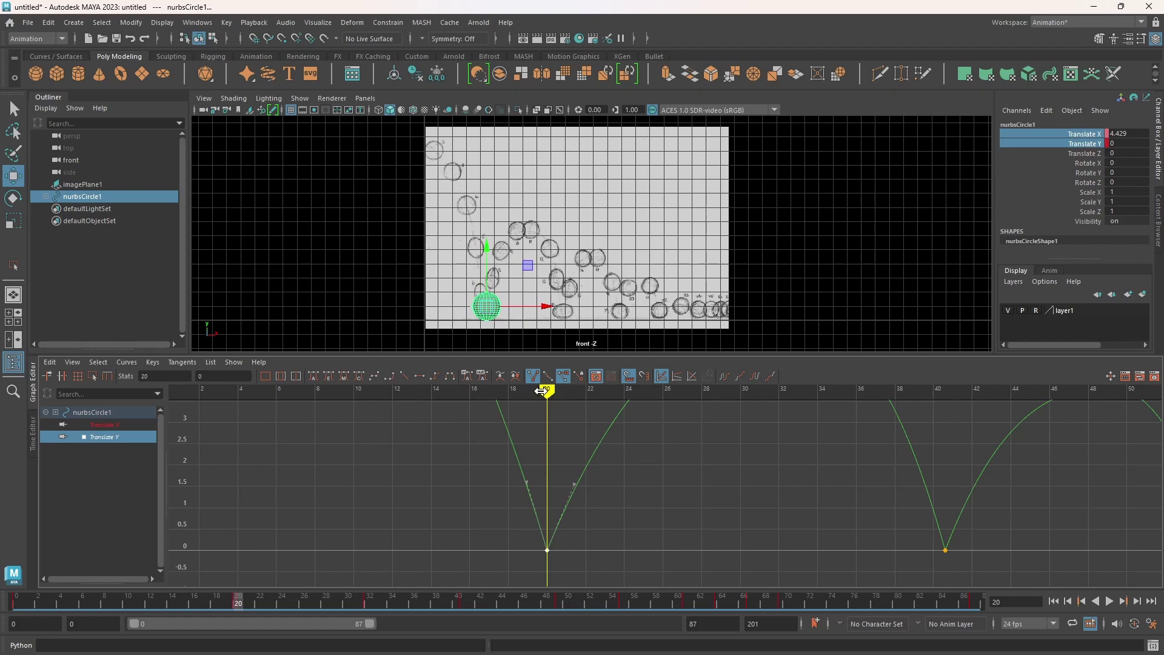
- Move the second ground-contact key of the Translate Y curve onto whole frame 40
mouse_move(546, 390)
left_mouse_down()
mouse_move(527, 390)
mouse_move(756, 398)
mouse_move(769, 416)
left_mouse_up()
key("a")
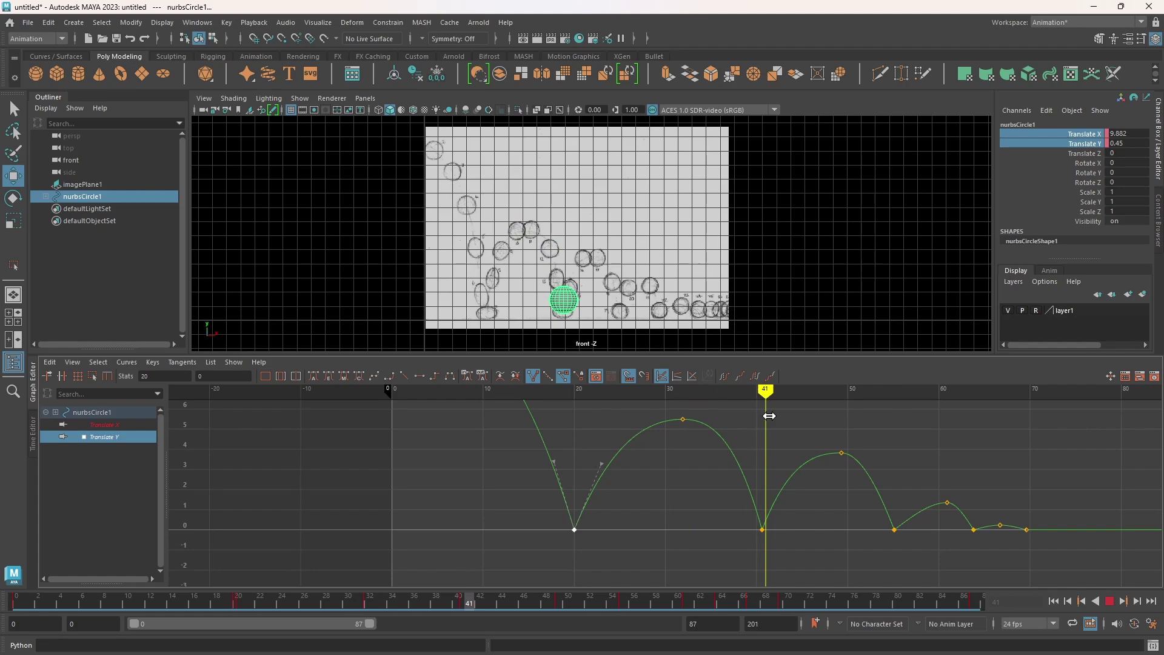
left_click_drag(762, 410, 758, 410)
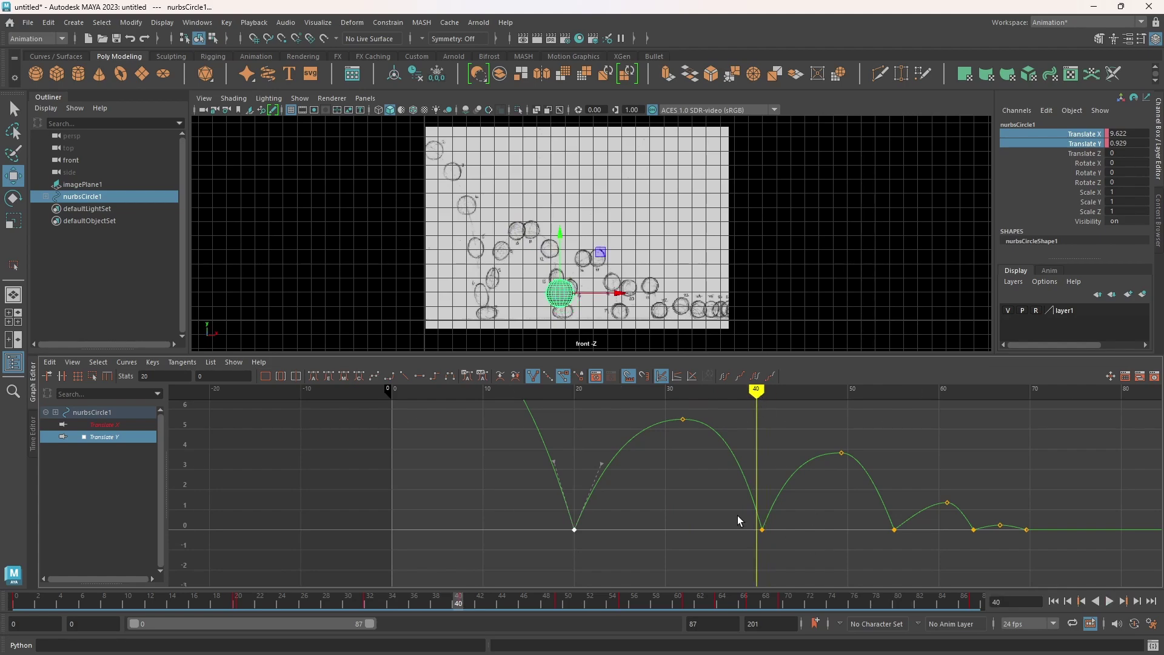
scroll(752, 522, "up", 5)
middle_click_drag(762, 525, 611, 464, "alt")
left_click_drag(738, 509, 778, 538)
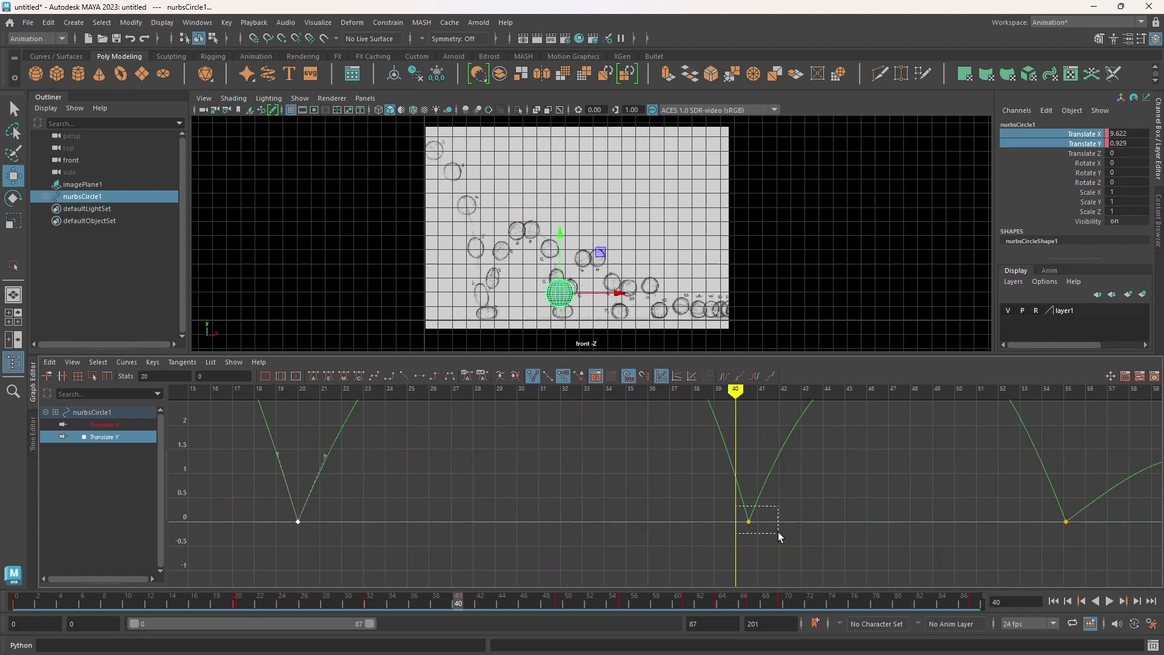
middle_click_drag(751, 525, 735, 524)
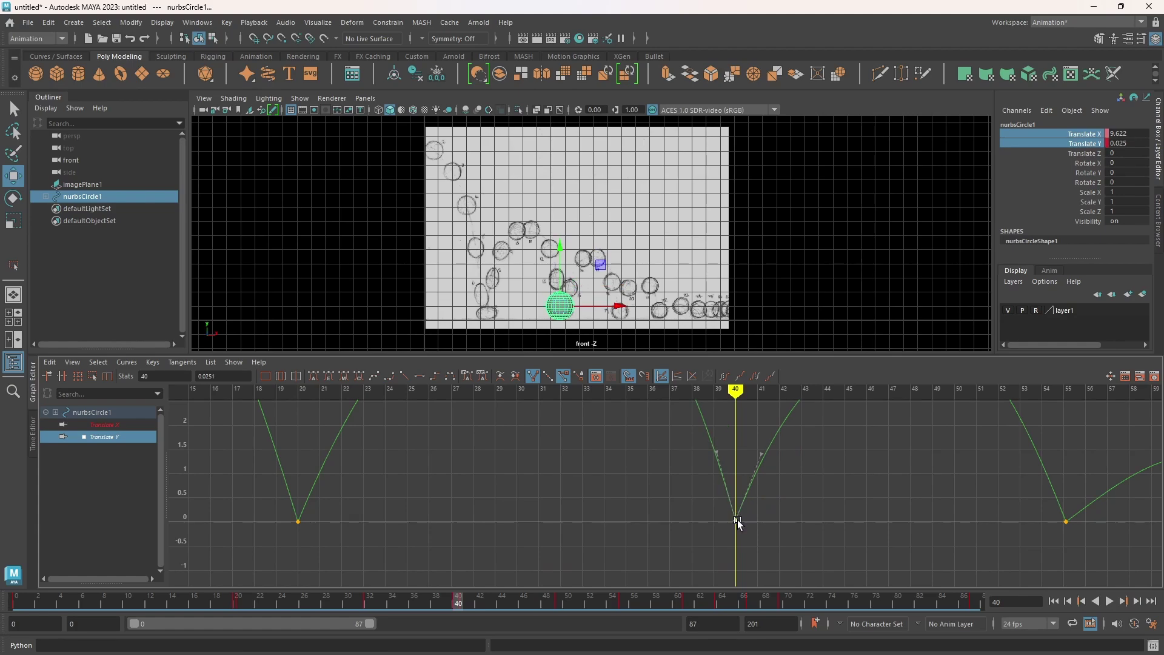
- Move the first bounce's peak key to frame 30 and even out the incoming tangent of the ground-contact key at frame 40
key("a")
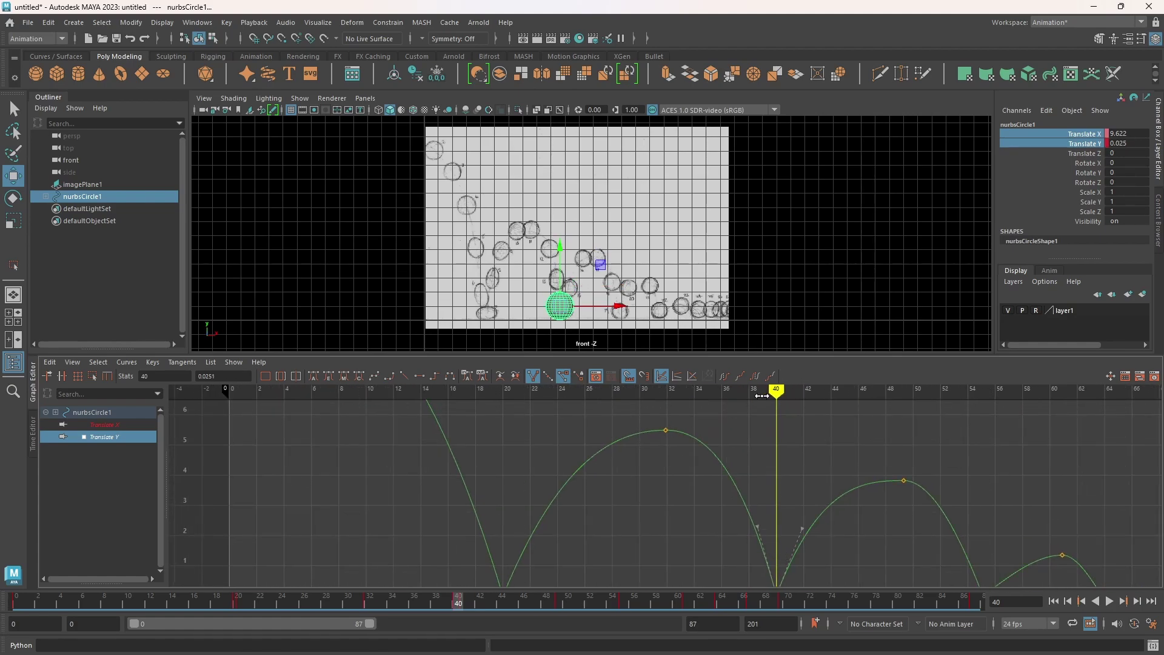
mouse_move(777, 391)
left_mouse_down()
mouse_move(639, 391)
mouse_move(676, 456)
left_mouse_up()
middle_click_drag(665, 431, 641, 431)
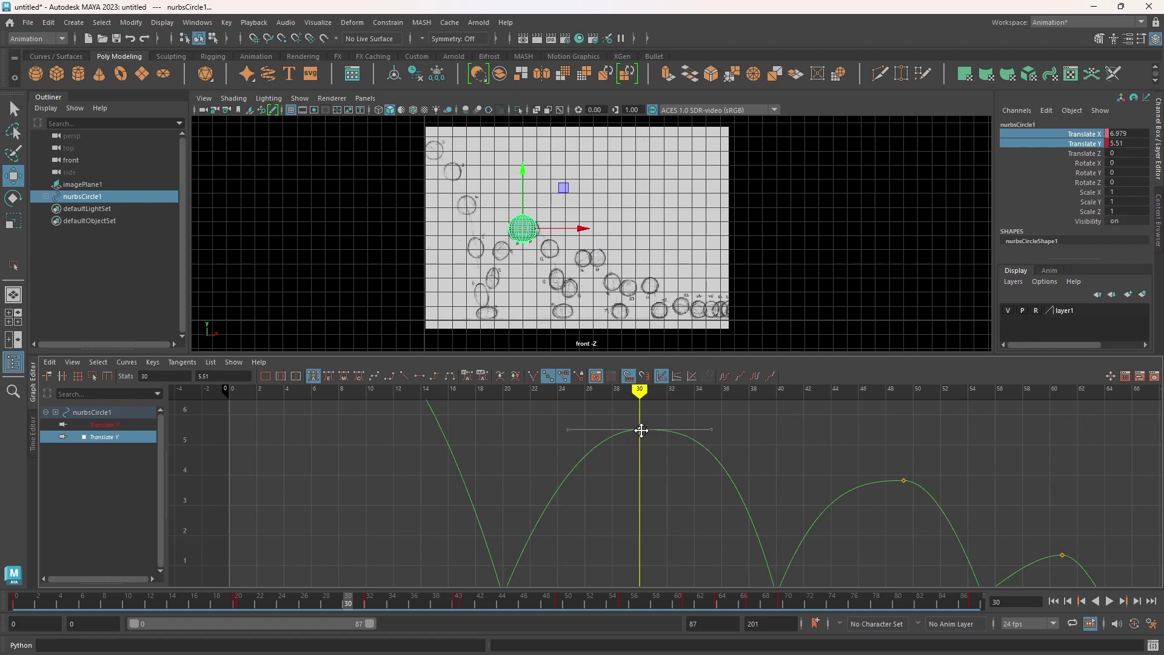
key("a")
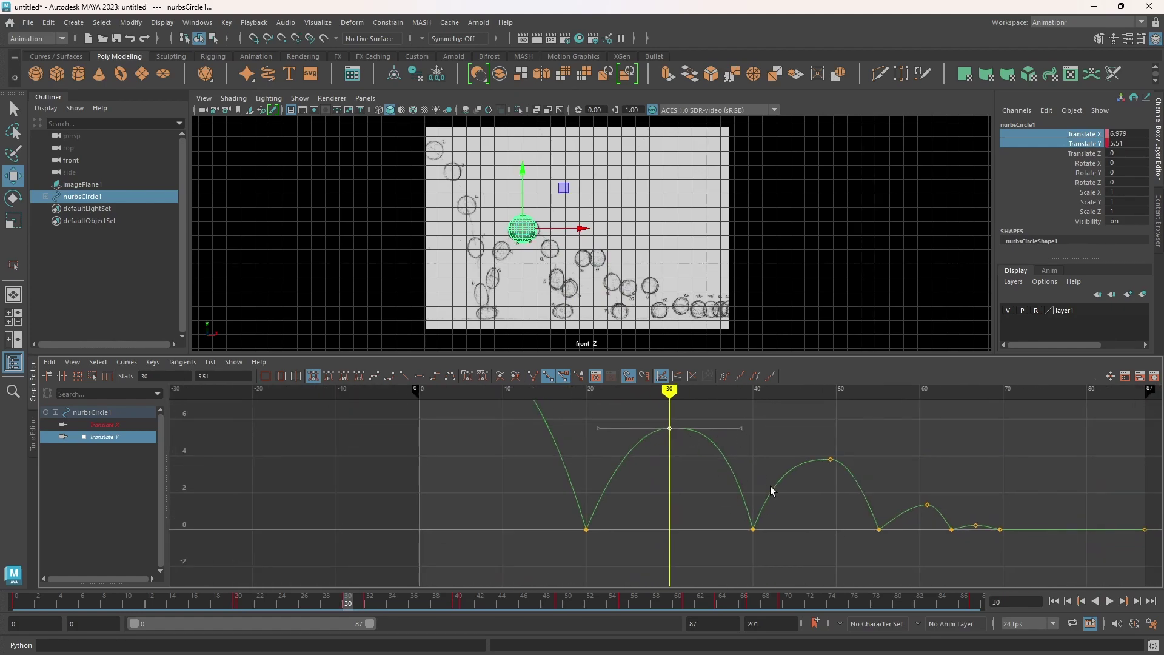
left_click(753, 530)
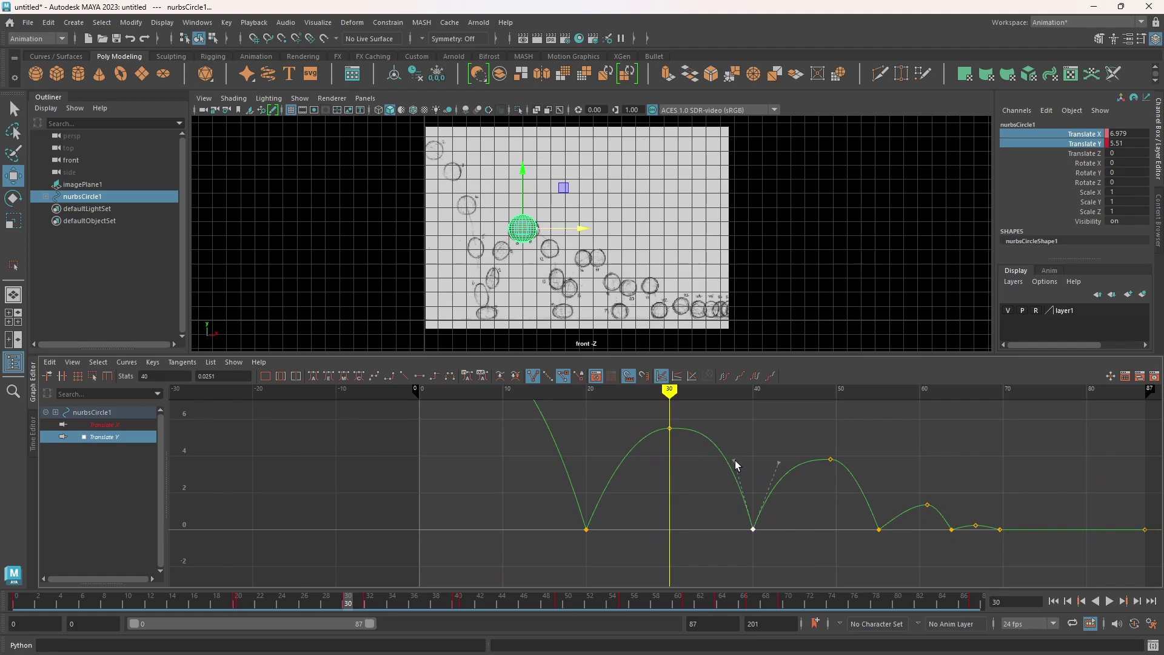
middle_click_drag(728, 463, 816, 554, "alt")
- Move the third ground-contact key of the Translate Y curve to frame 56, keeping its value at 0
mouse_move(698, 397)
left_mouse_down()
mouse_move(429, 394)
mouse_move(697, 394)
mouse_move(776, 434)
mouse_move(603, 421)
mouse_move(853, 431)
mouse_move(842, 431)
left_mouse_up()
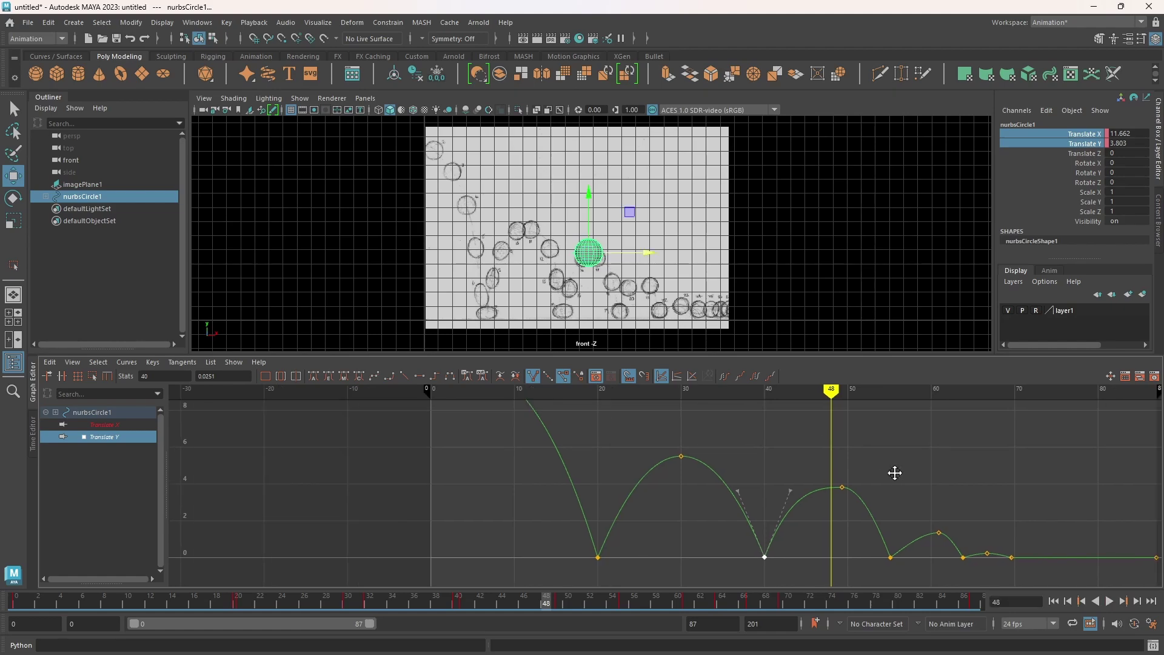
mouse_move(892, 471)
middle_mouse_down("alt")
mouse_move(780, 453)
mouse_move(783, 492)
mouse_move(762, 474)
middle_mouse_up("alt")
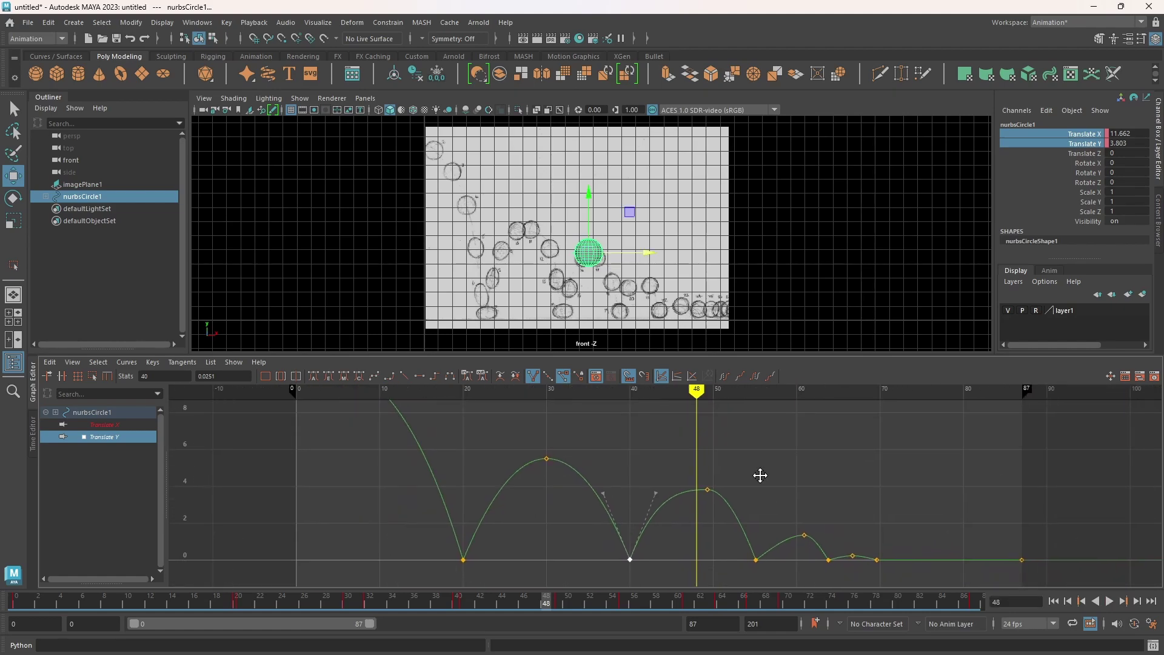
mouse_move(698, 391)
left_mouse_down()
mouse_move(632, 388)
mouse_move(748, 393)
mouse_move(756, 407)
left_mouse_up()
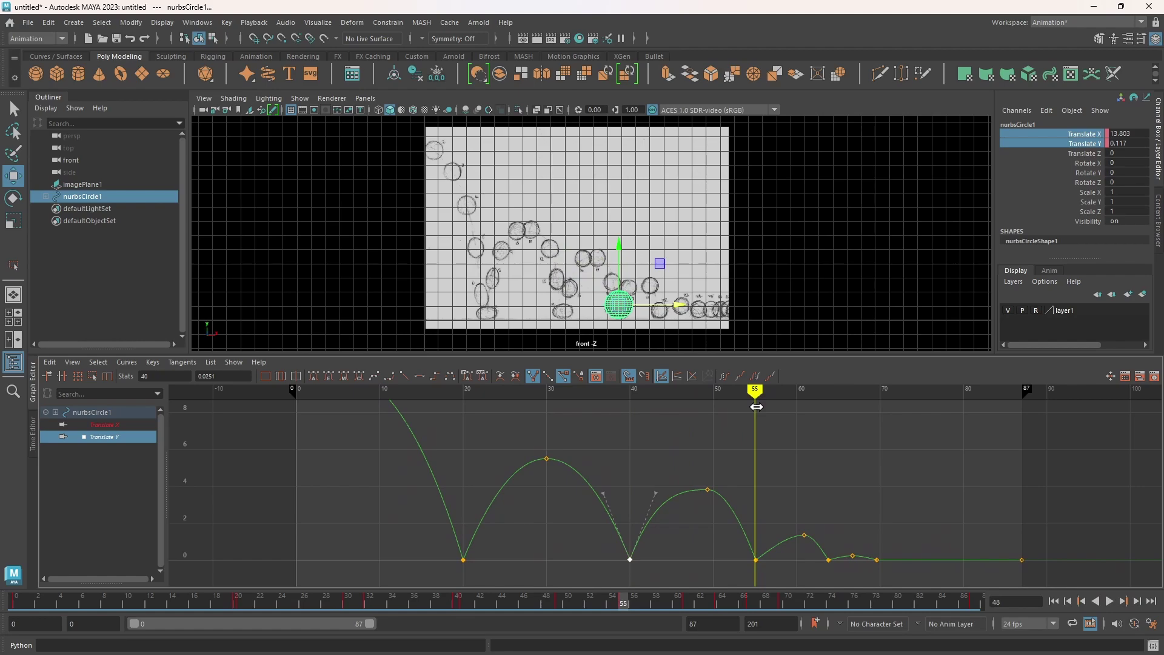
left_click_drag(759, 407, 764, 407)
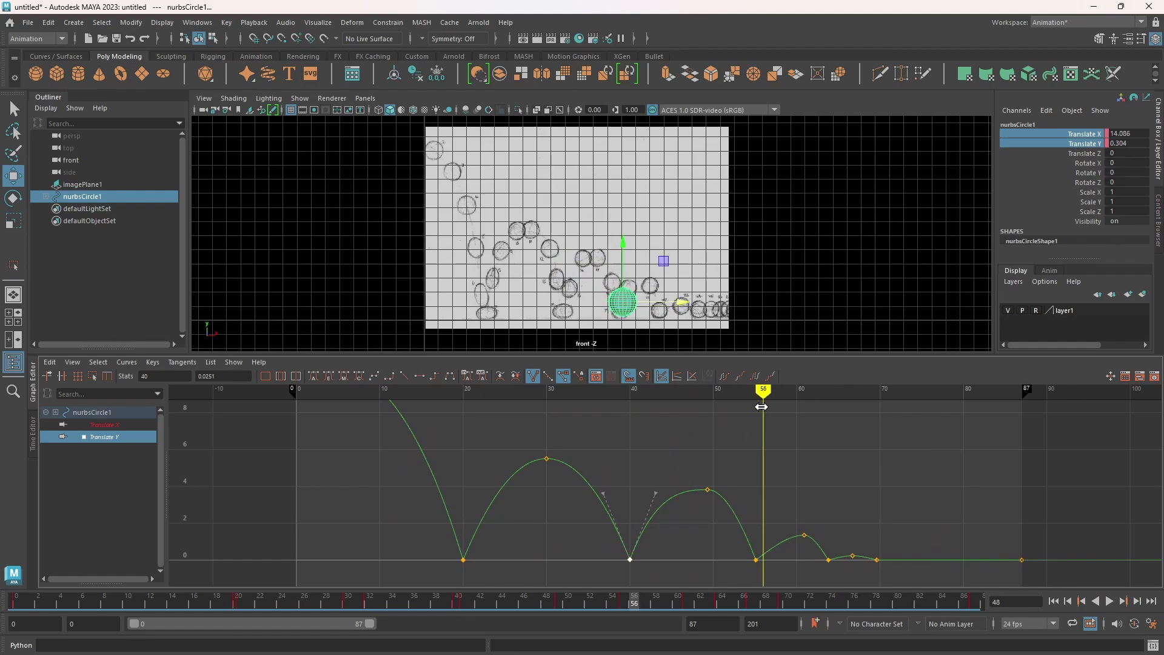
left_click(757, 559)
left_click_drag(757, 559, 764, 559)
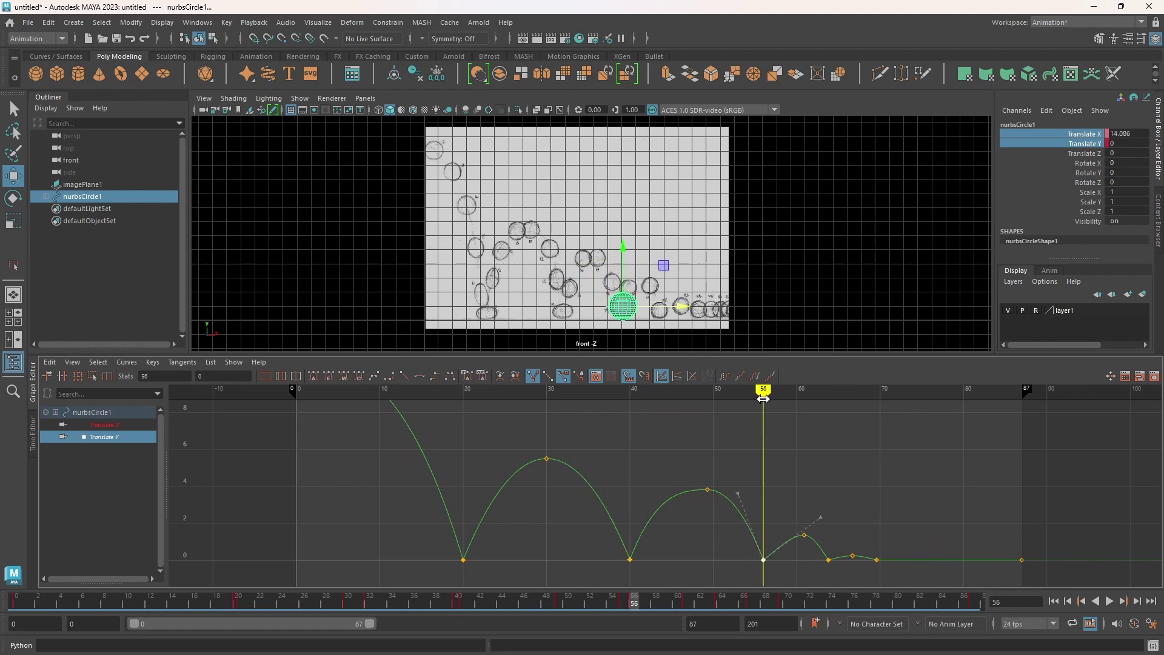
- Move the second bounce's peak key to frame 48 and the fourth ground-contact key to frame 64
left_click_drag(764, 392, 698, 391)
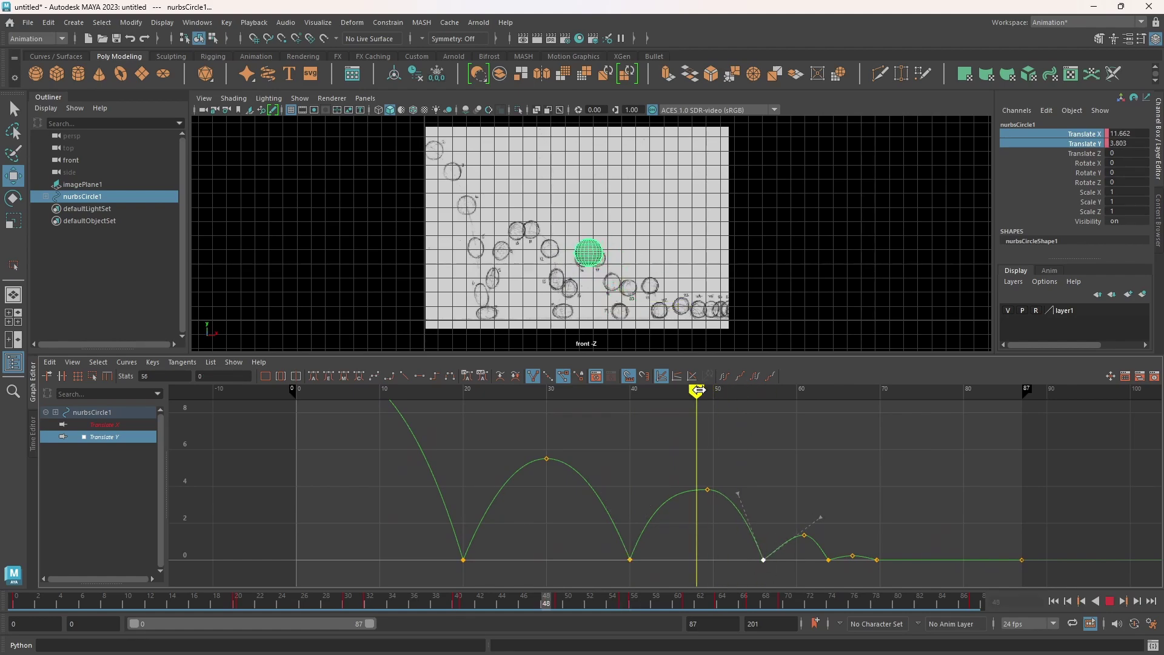
left_click(708, 488)
left_click_drag(708, 489, 697, 489)
mouse_move(697, 391)
left_mouse_down()
mouse_move(626, 391)
mouse_move(795, 411)
mouse_move(762, 416)
mouse_move(830, 413)
left_mouse_up()
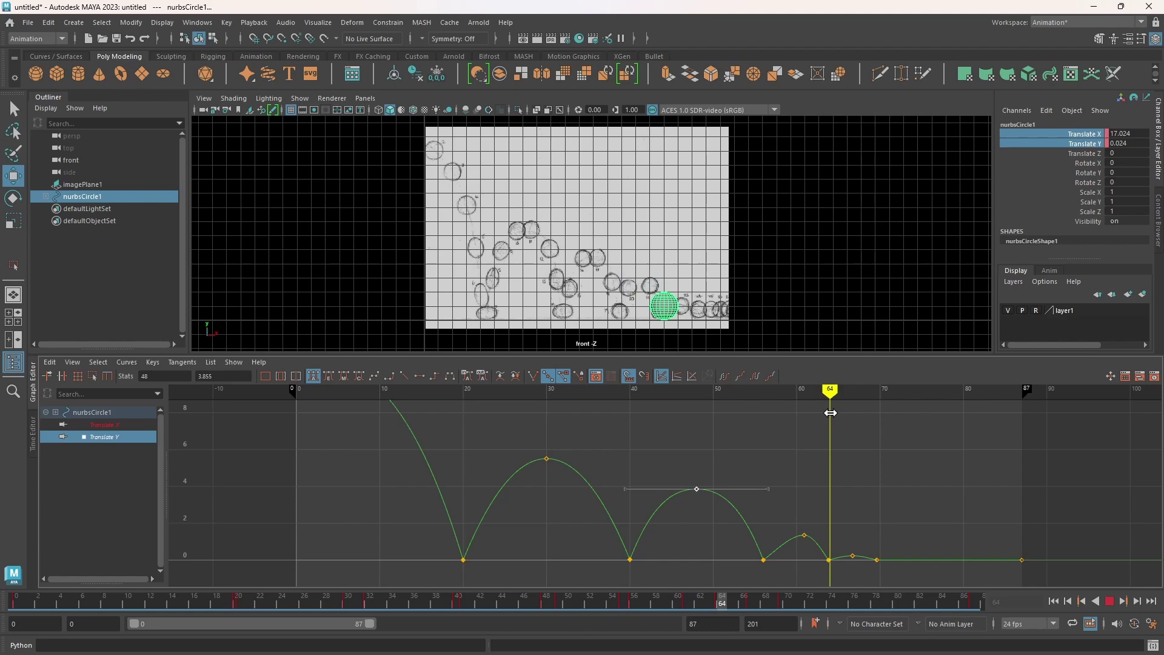
left_click(830, 560)
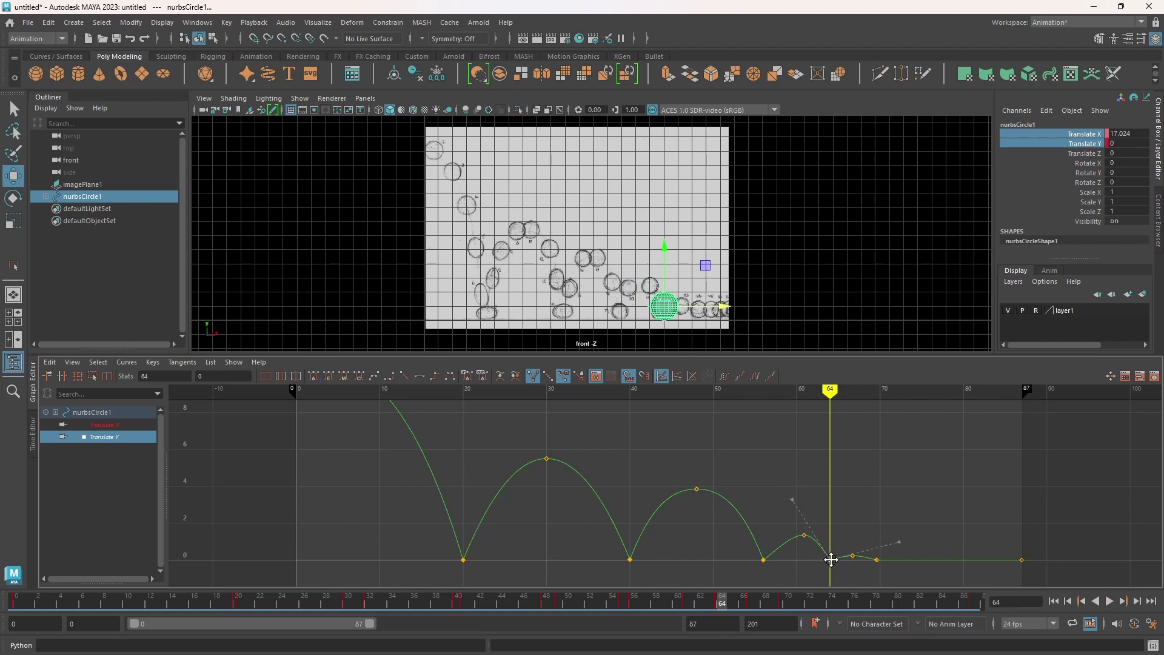
- Move the third bounce's peak key to frame 60 and steepen the outgoing handle of the ground-contact key at frame 56
left_click_drag(829, 393, 798, 397)
left_click(804, 535)
left_click_drag(805, 536, 789, 507)
left_click(762, 560)
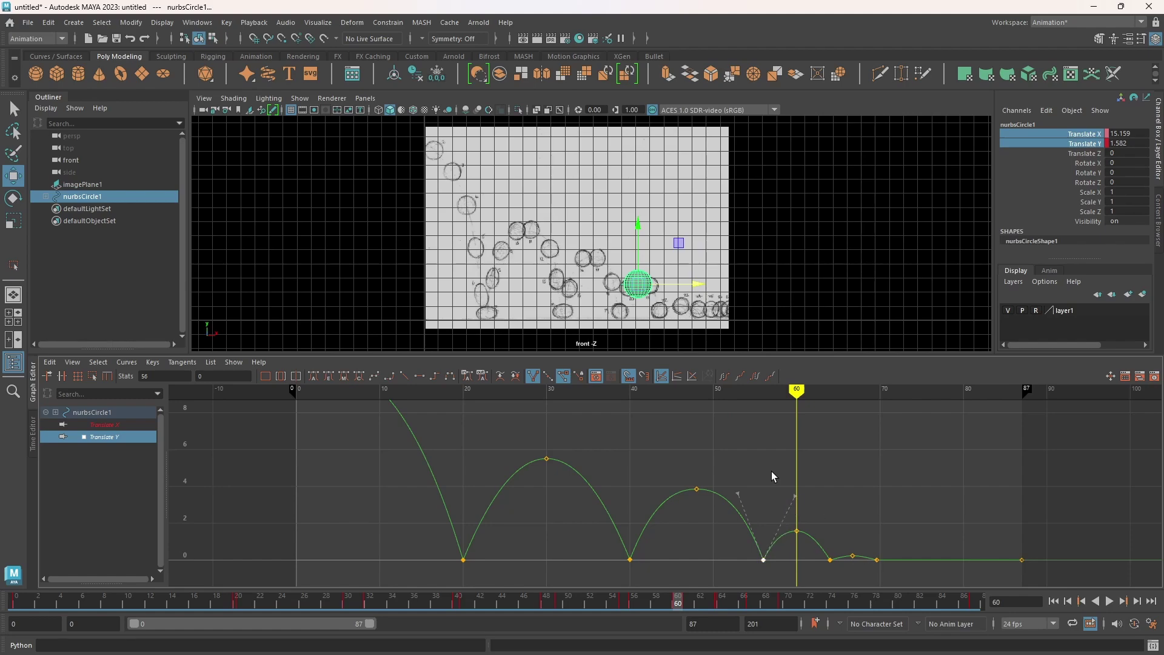
- Scrub back to frame 10 and examine the arcs of the retimed Translate Y curve
mouse_move(794, 391)
left_mouse_down()
mouse_move(682, 392)
mouse_move(885, 395)
mouse_move(279, 393)
mouse_move(380, 393)
left_mouse_up()
scroll(770, 489, "down", 5)
scroll(688, 499, "up", 6)
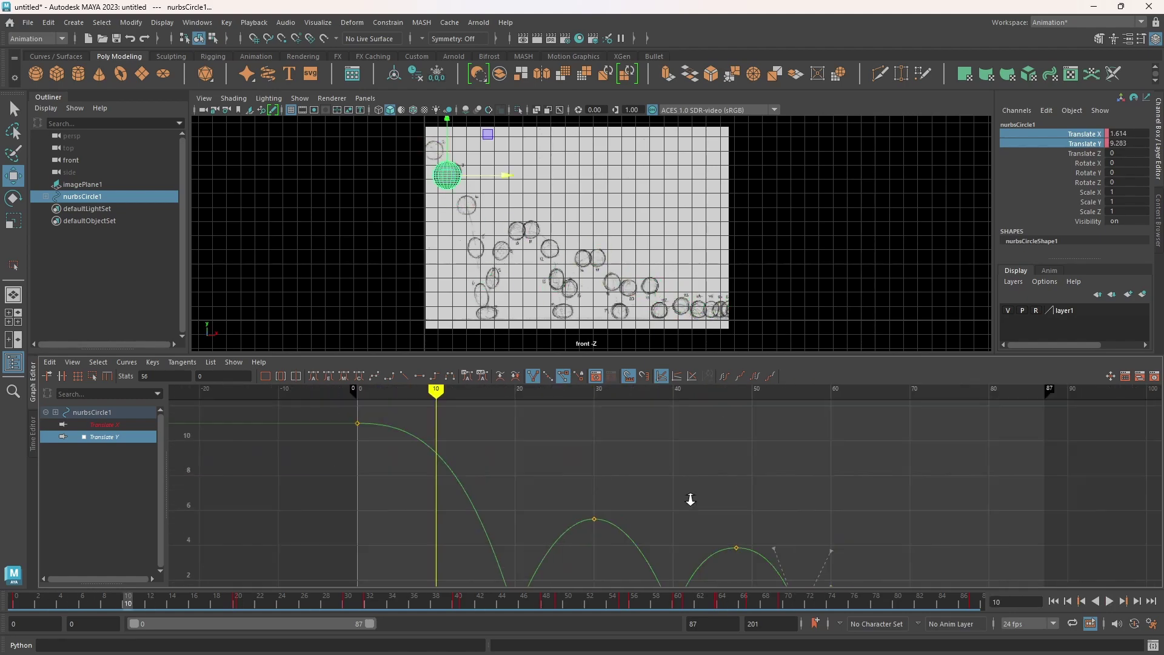
scroll(772, 471, "down", 3)
middle_click_drag(756, 461, 751, 453, "alt")
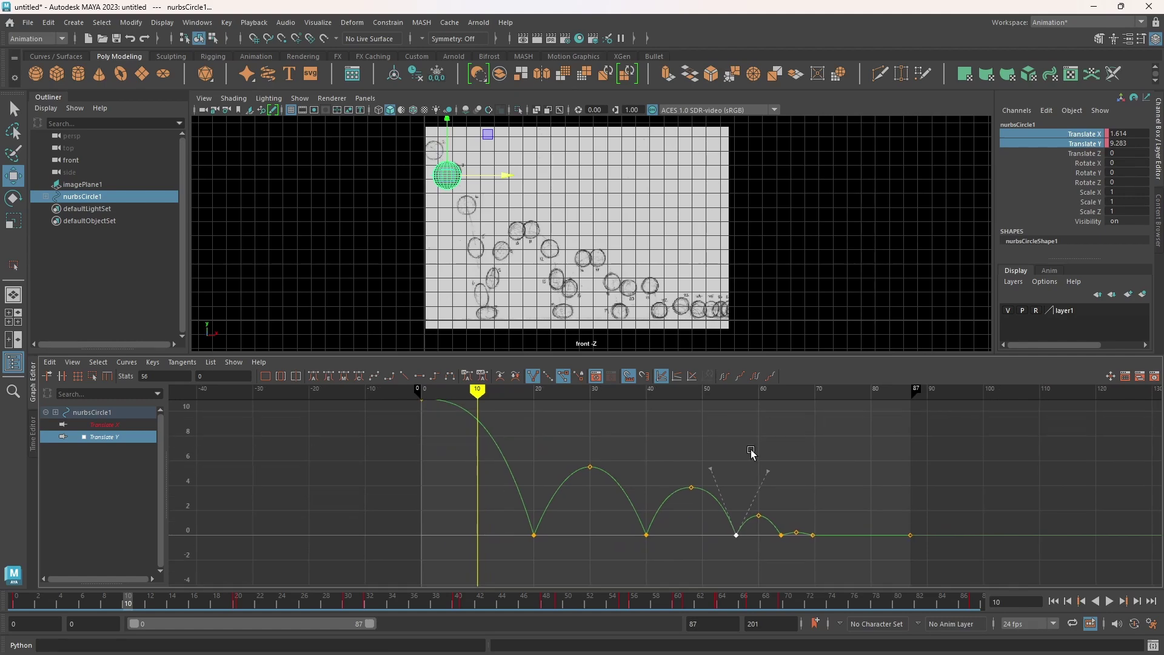